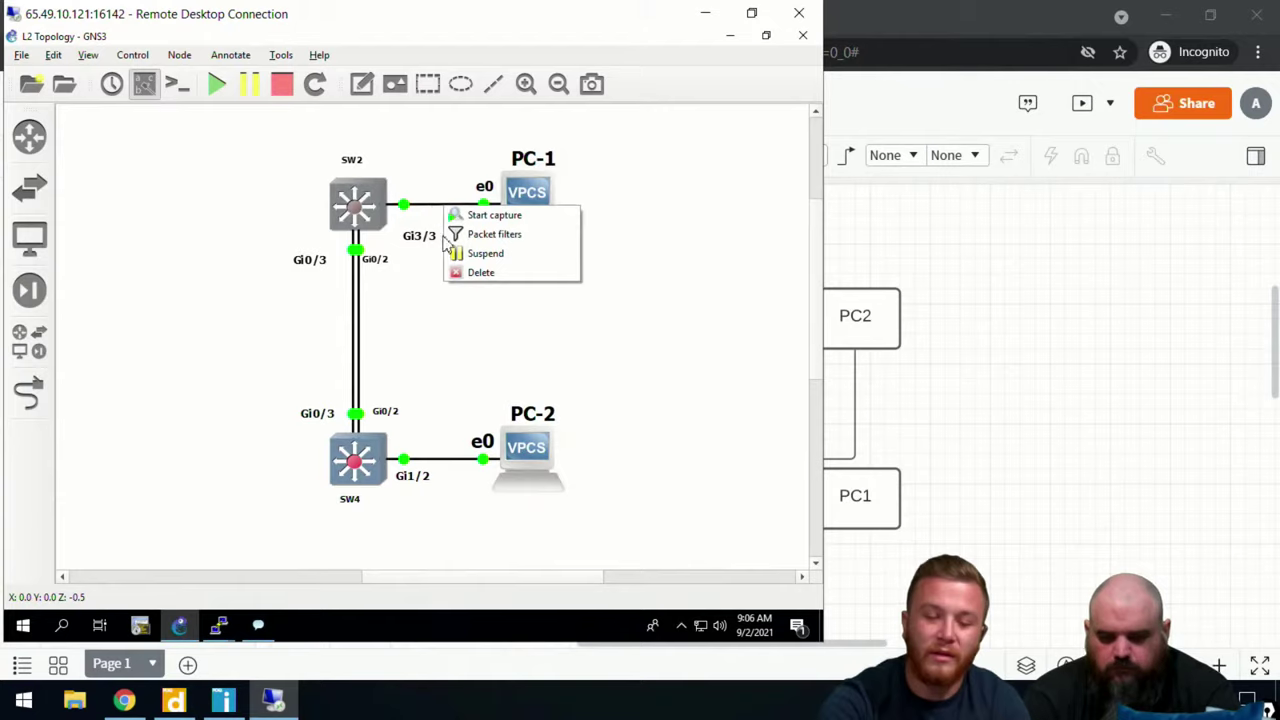
Step: Delete the link between SW2 and PC-1, and connect PC-1 to interface Gi1/1 on SW4
left_click(465, 272)
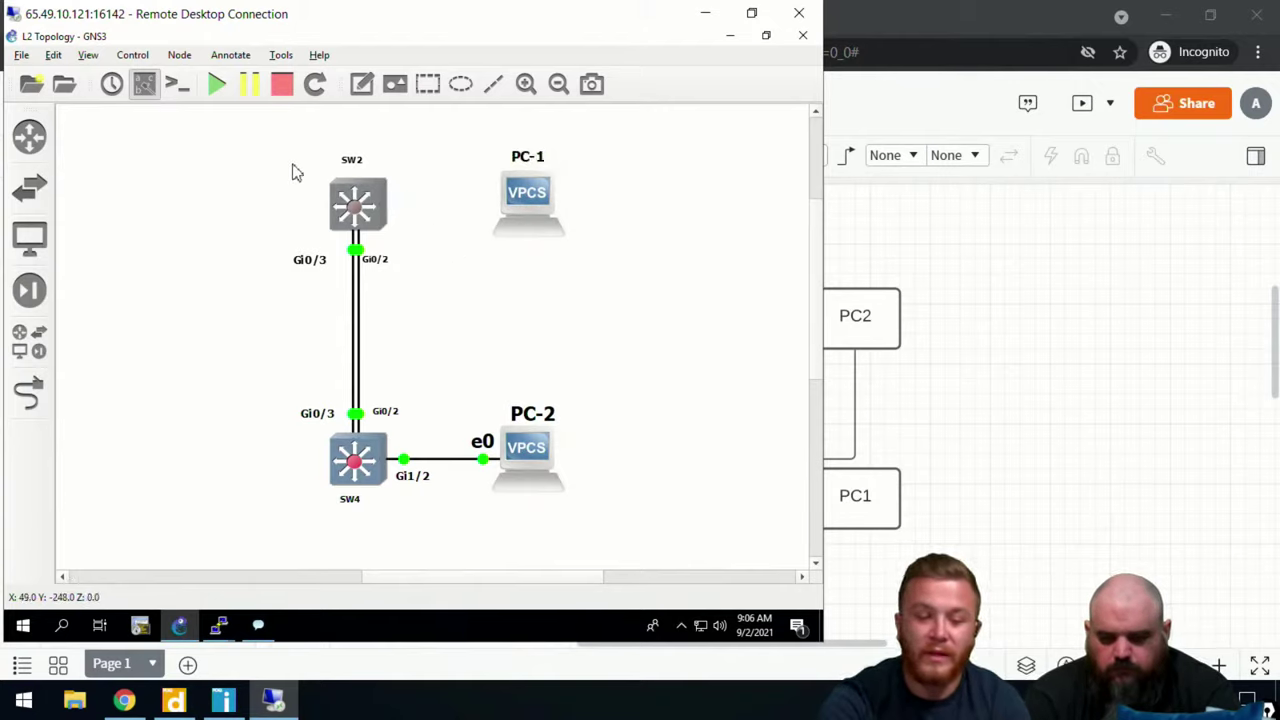
left_click(20, 394)
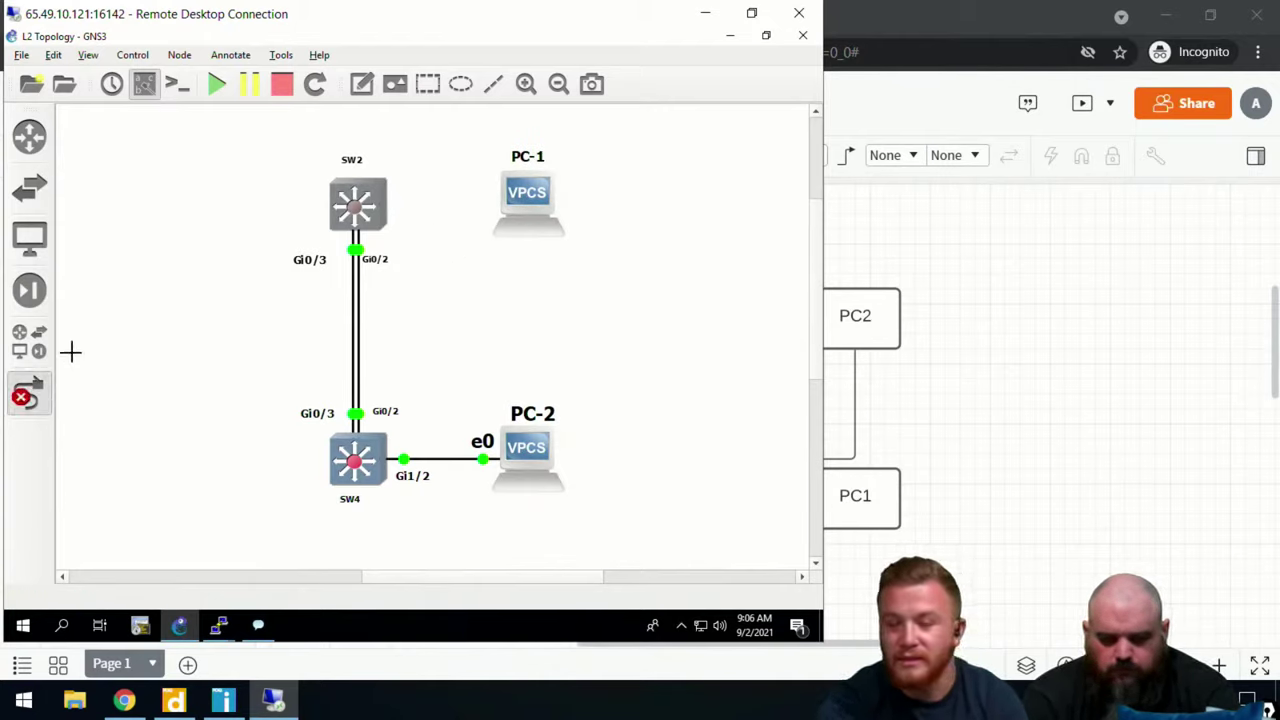
left_click(512, 192)
left_click(527, 207)
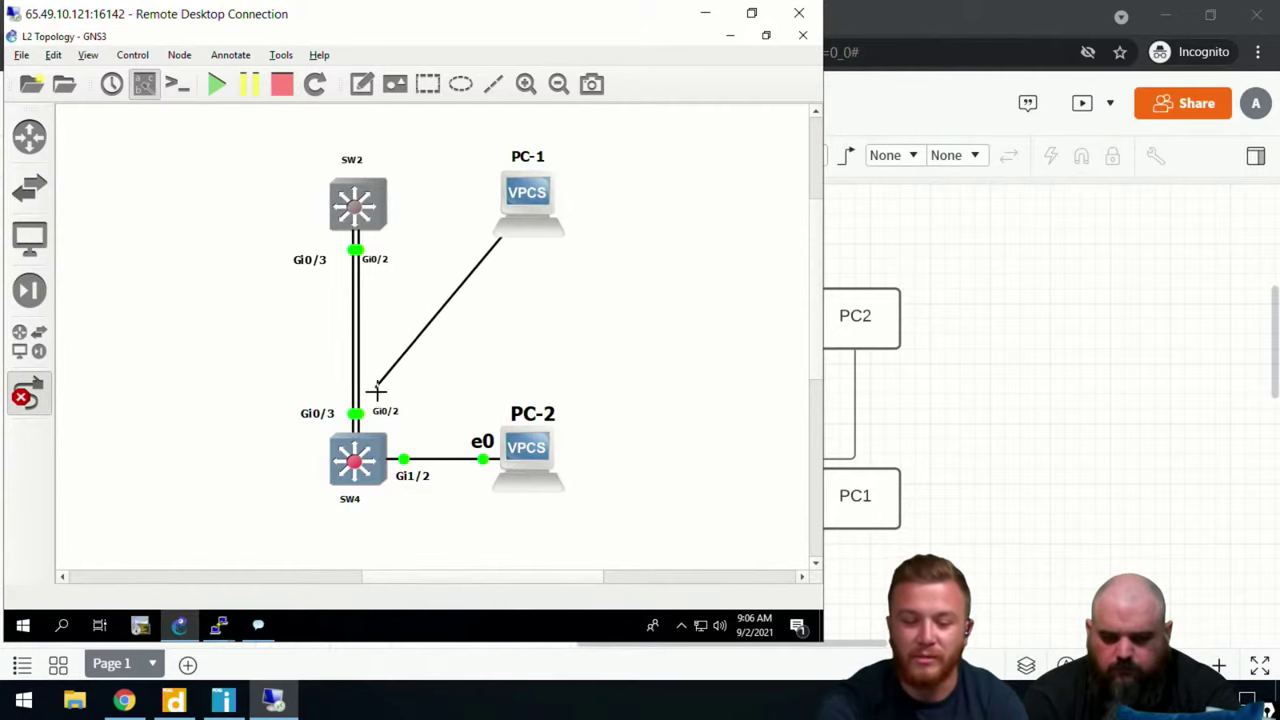
left_click(357, 455)
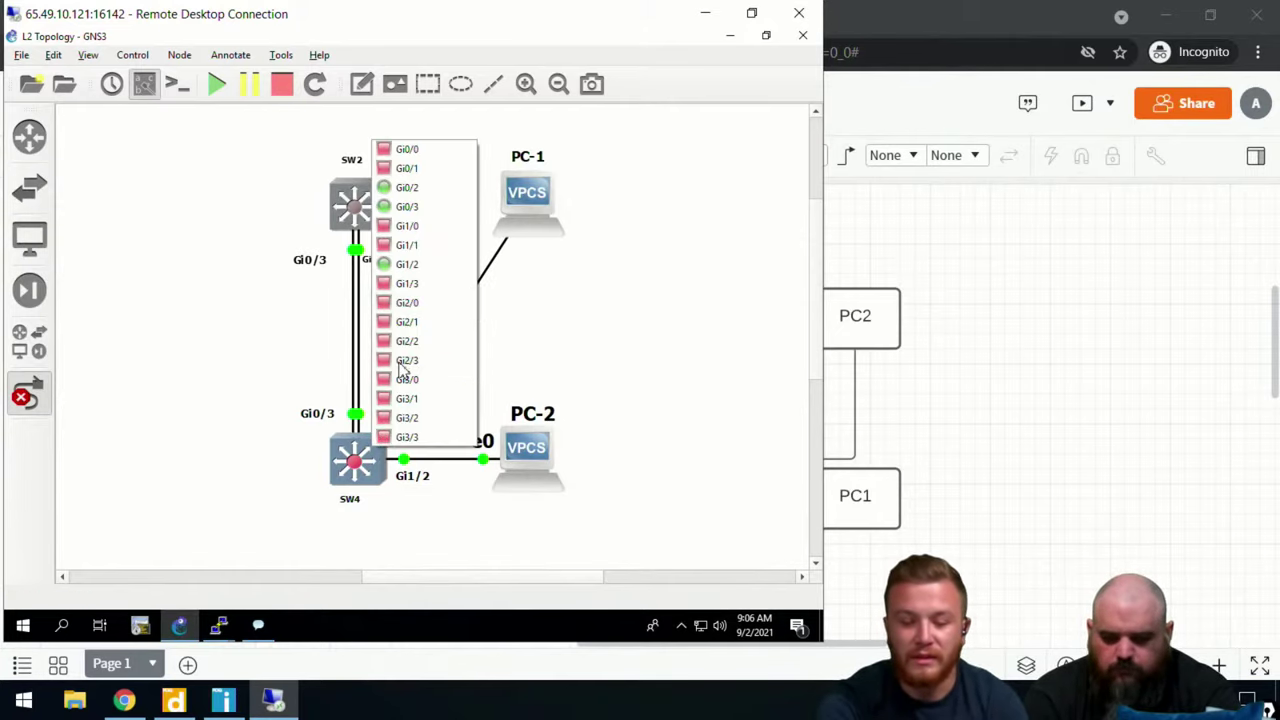
left_click(413, 247)
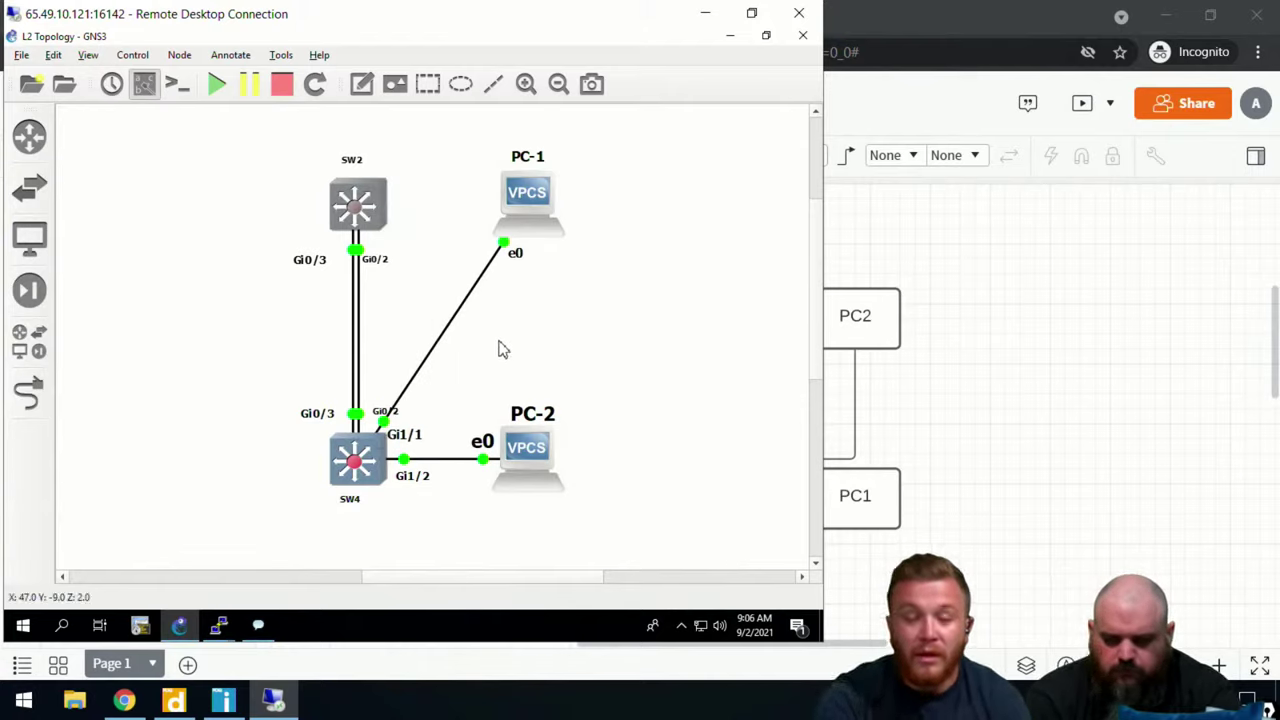
Step: Open the SW4 console and enter global configuration mode with EN and config t
double_click(345, 475)
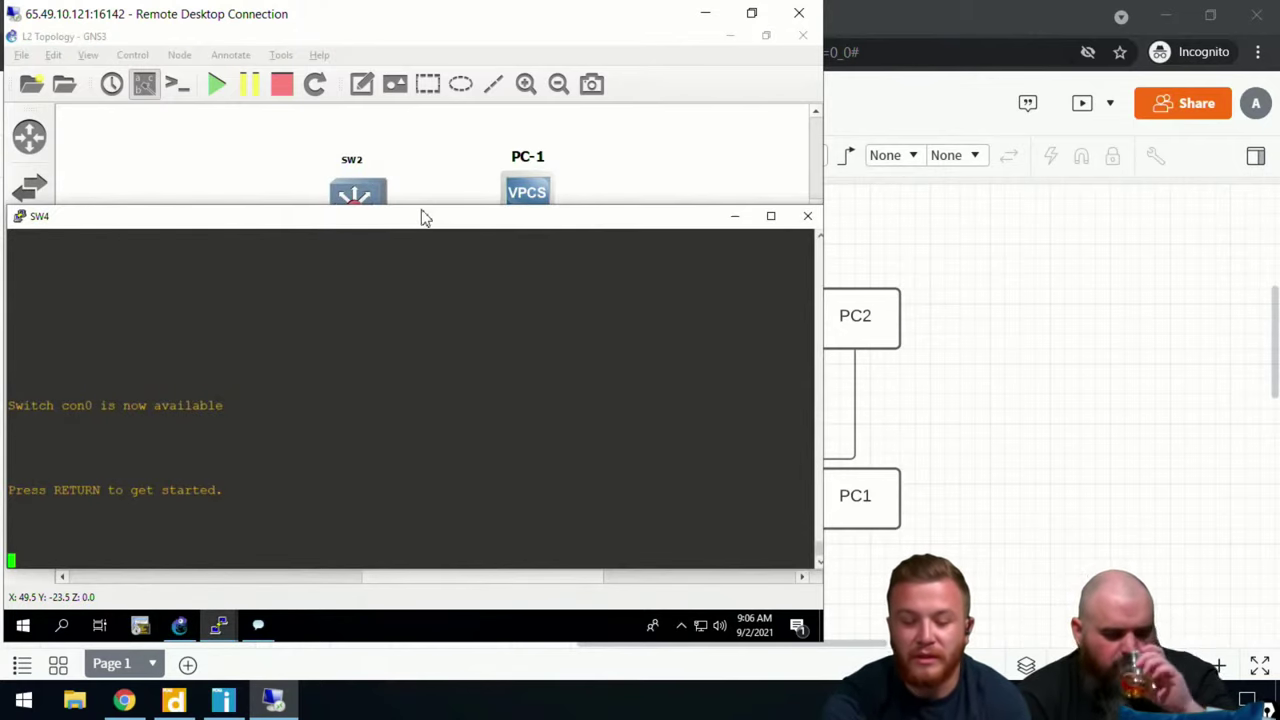
key("Return")
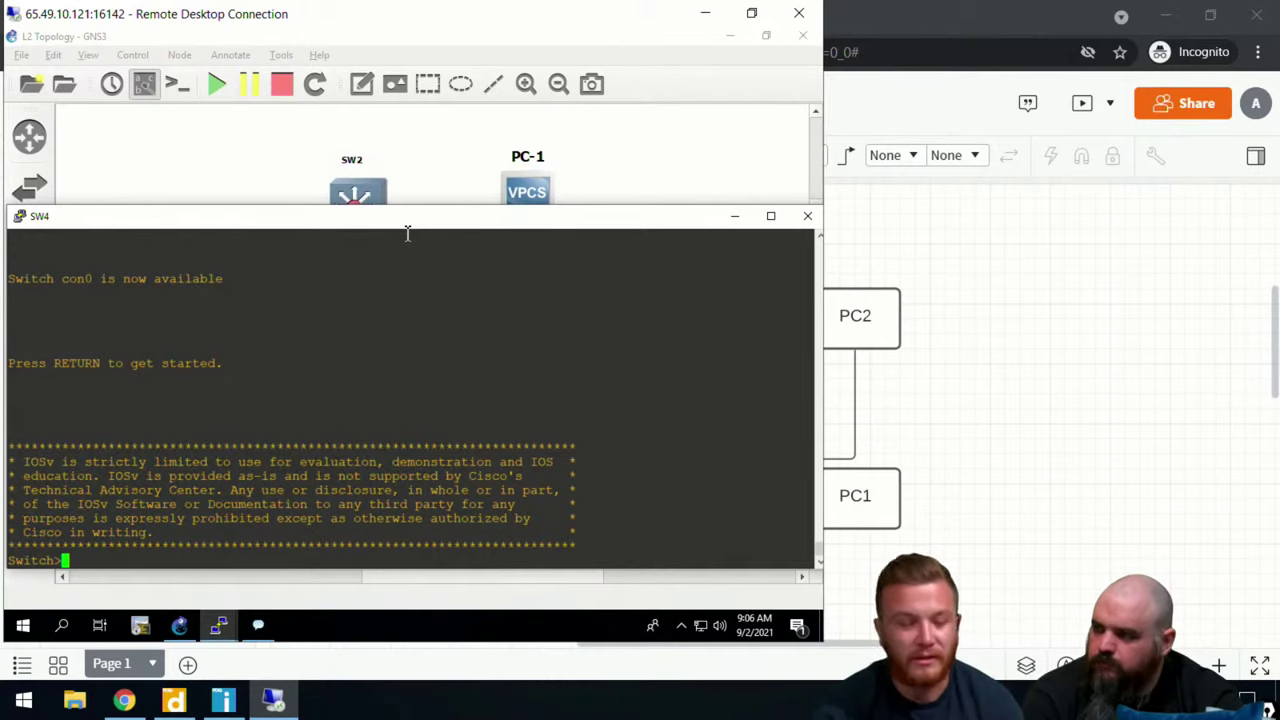
type("EN")
key("Return")
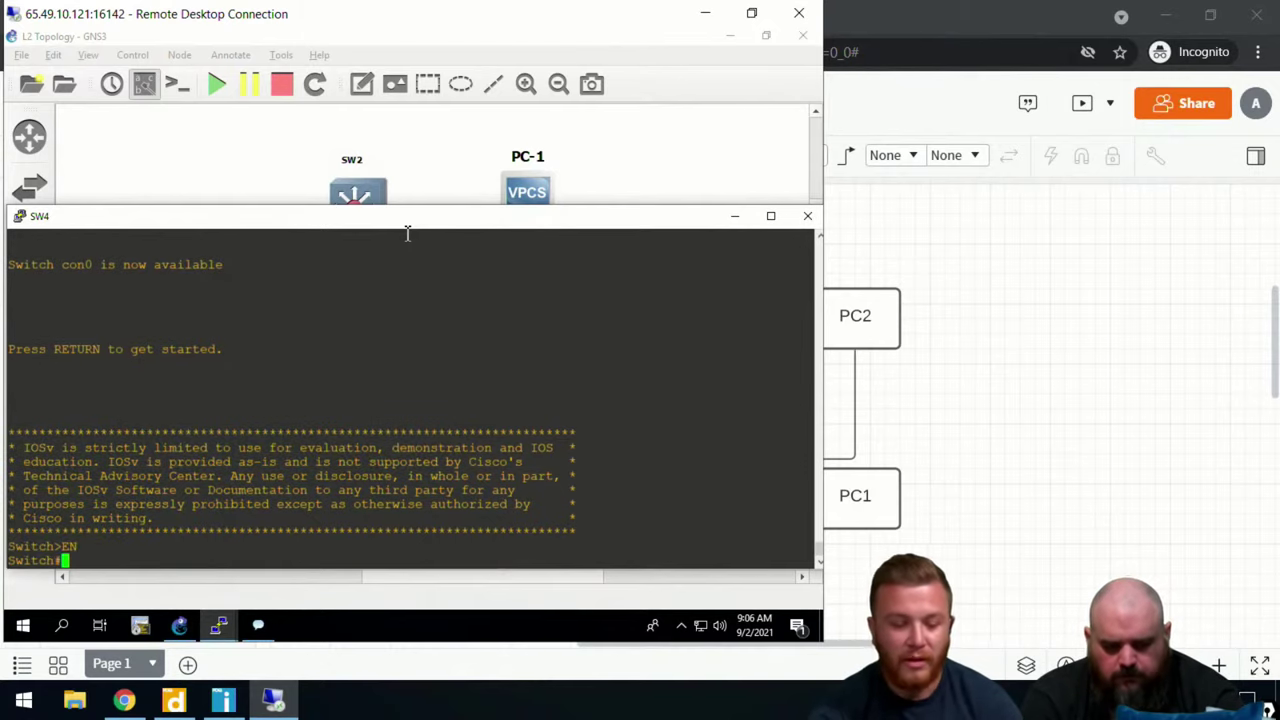
type("config t")
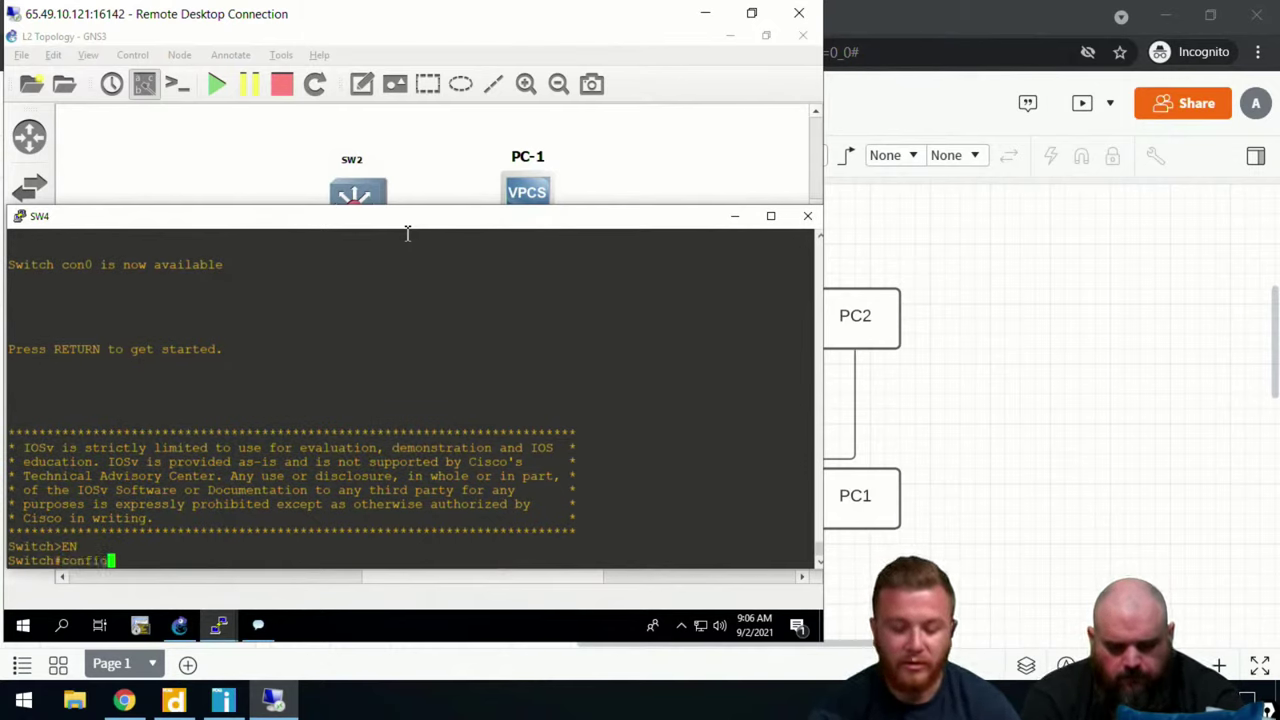
key("Return")
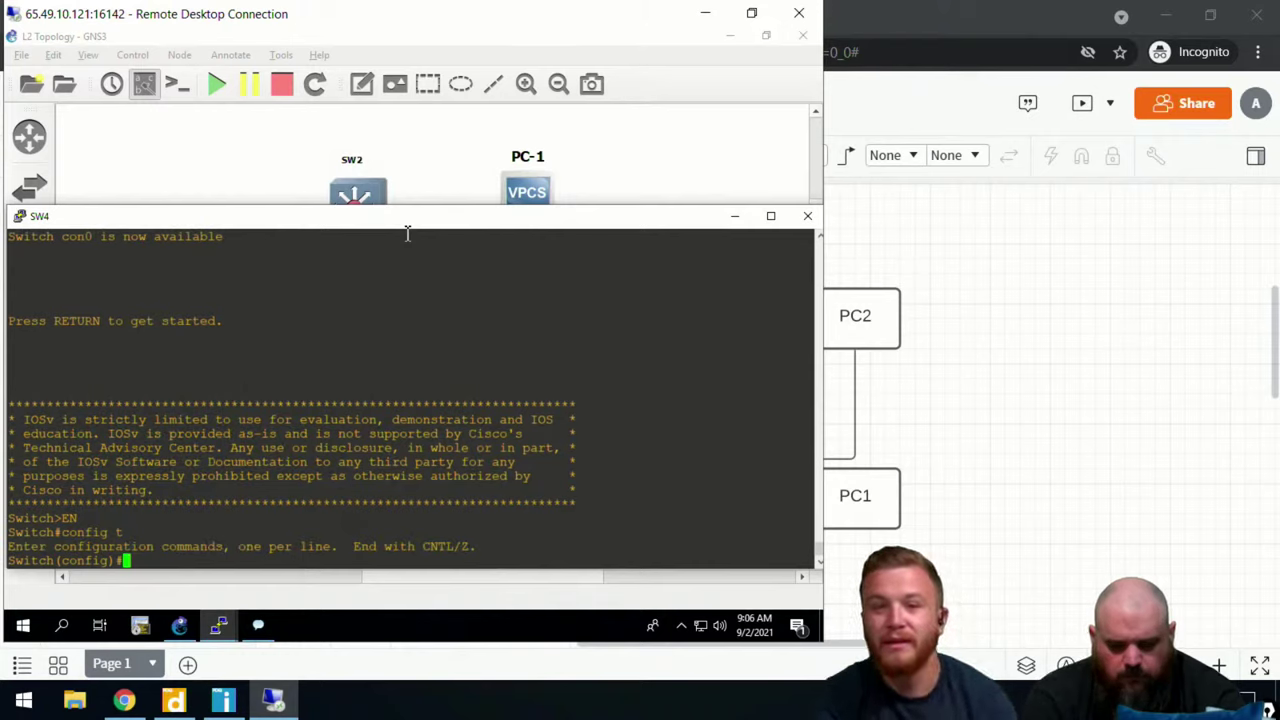
Step: Create VLAN 500 on SW4, name it PDQ, and exit VLAN configuration mode
type("vlan 500")
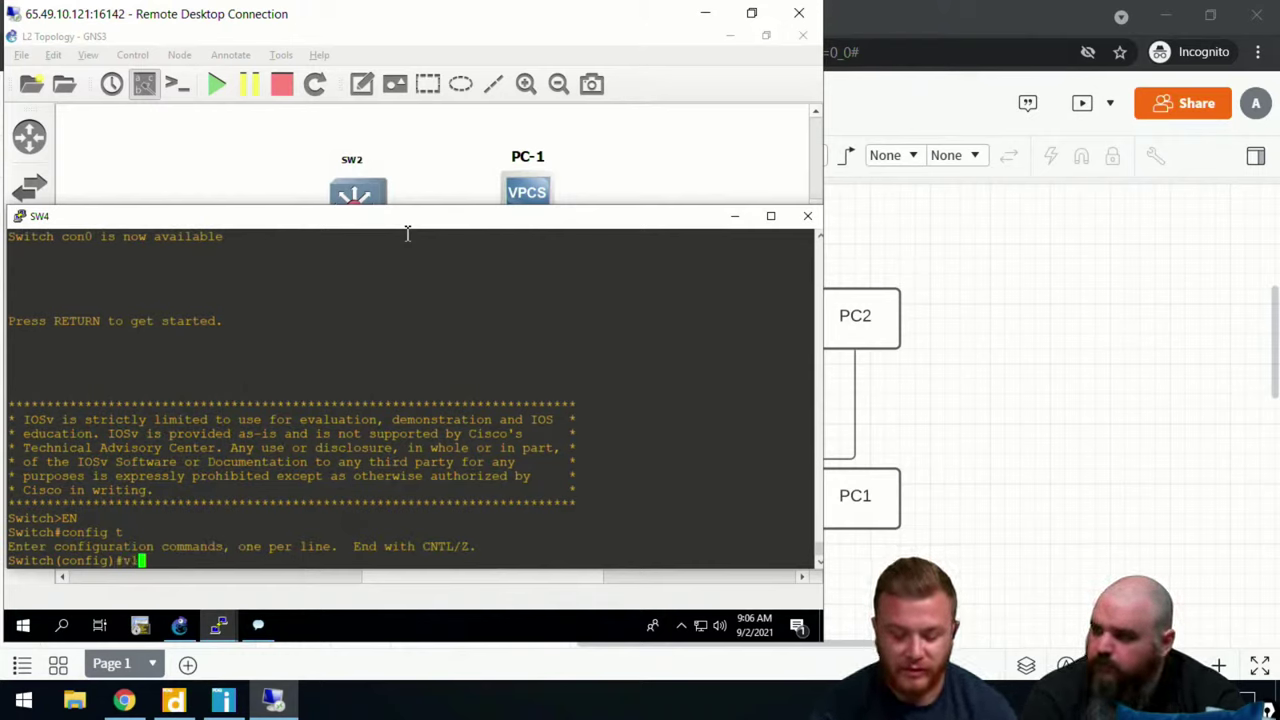
key("Return")
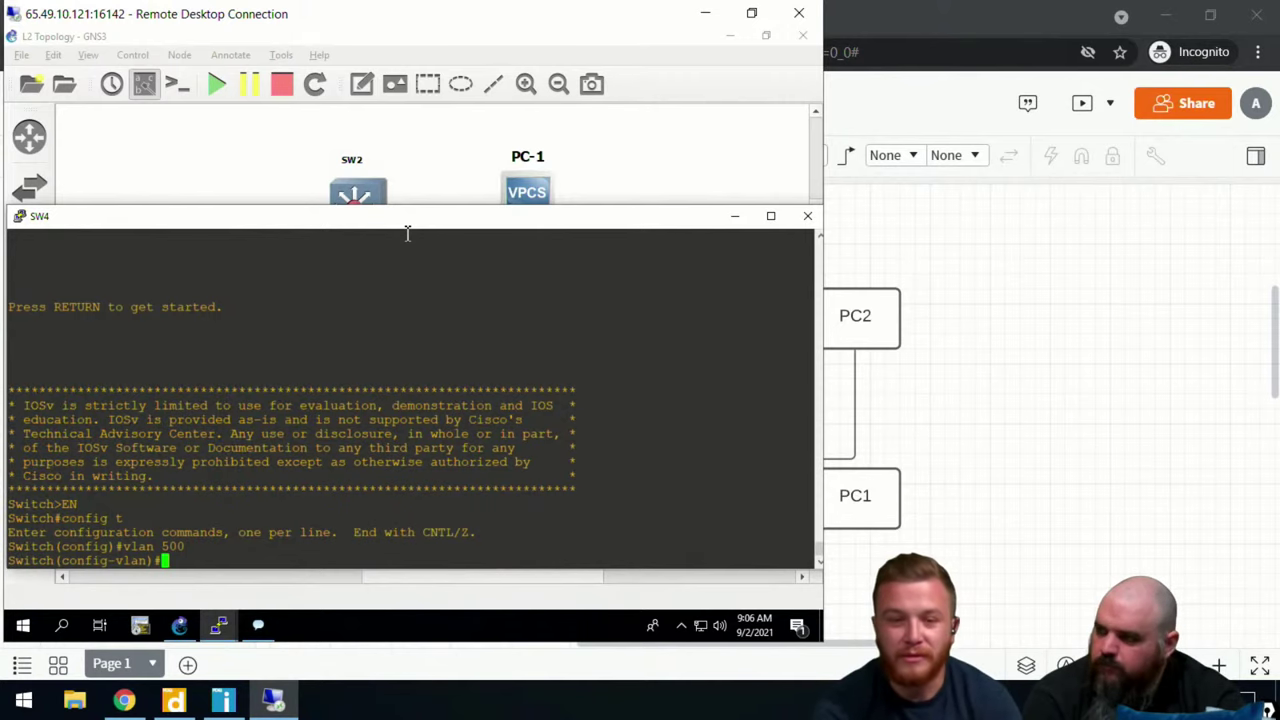
type("name PDQ")
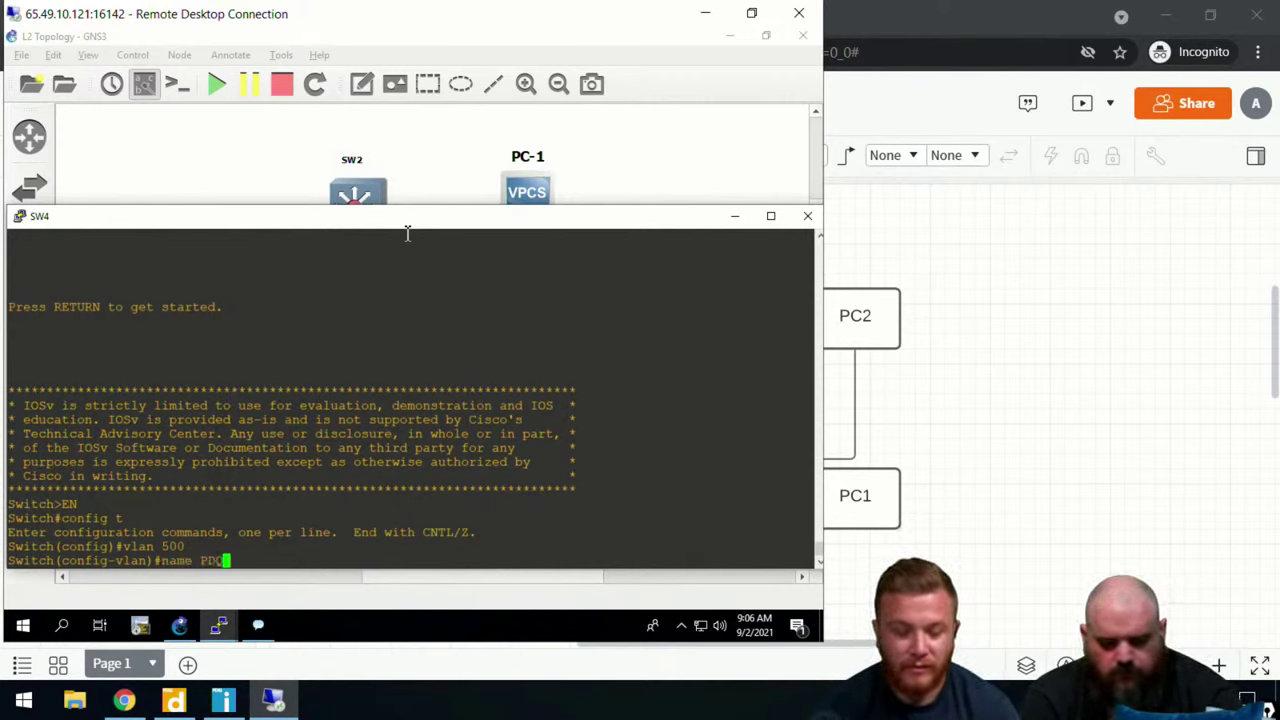
key("Return")
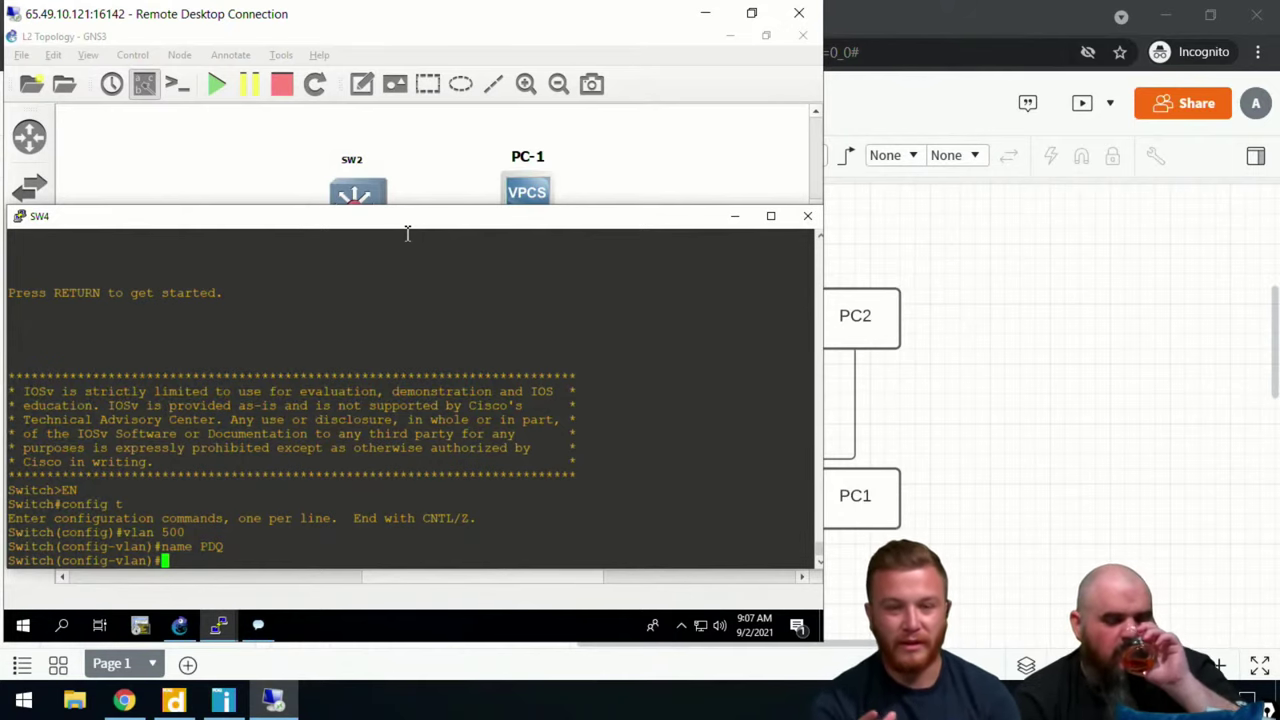
type("exit")
key("Return")
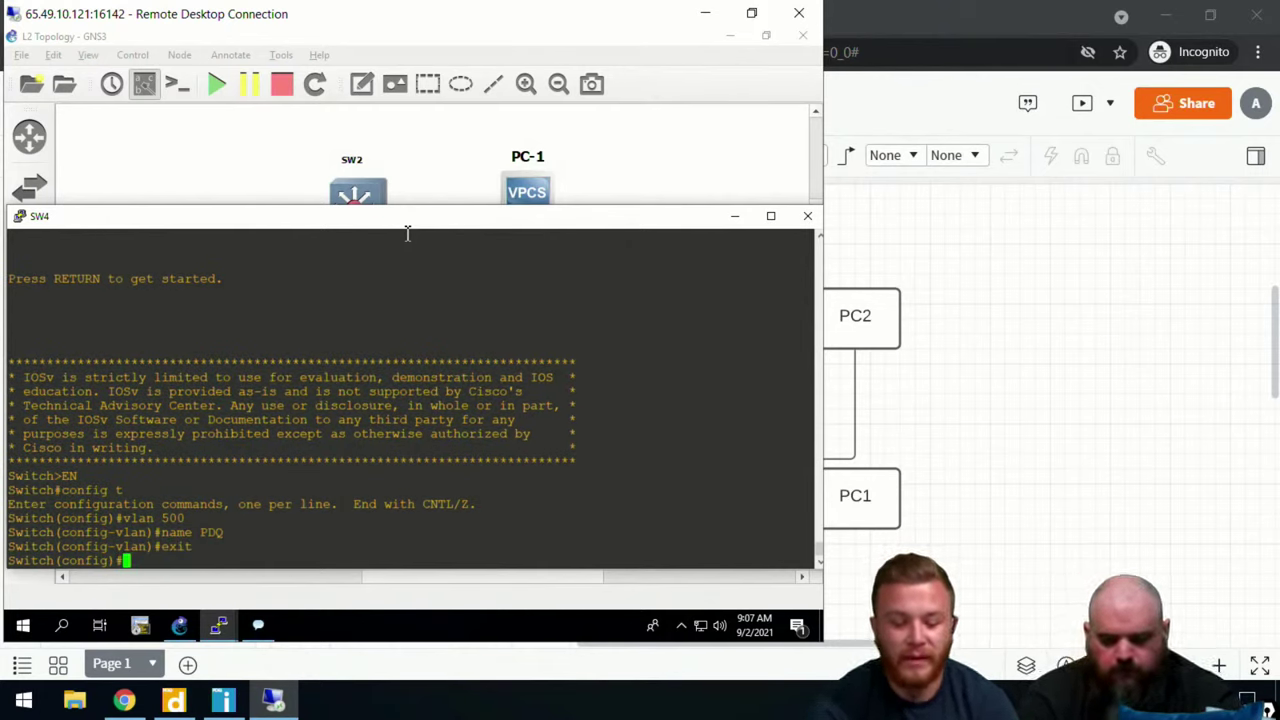
Step: List the VLANs on SW4 with do sh vlan br to check the VLAN names and port assignments
type("do sh ")
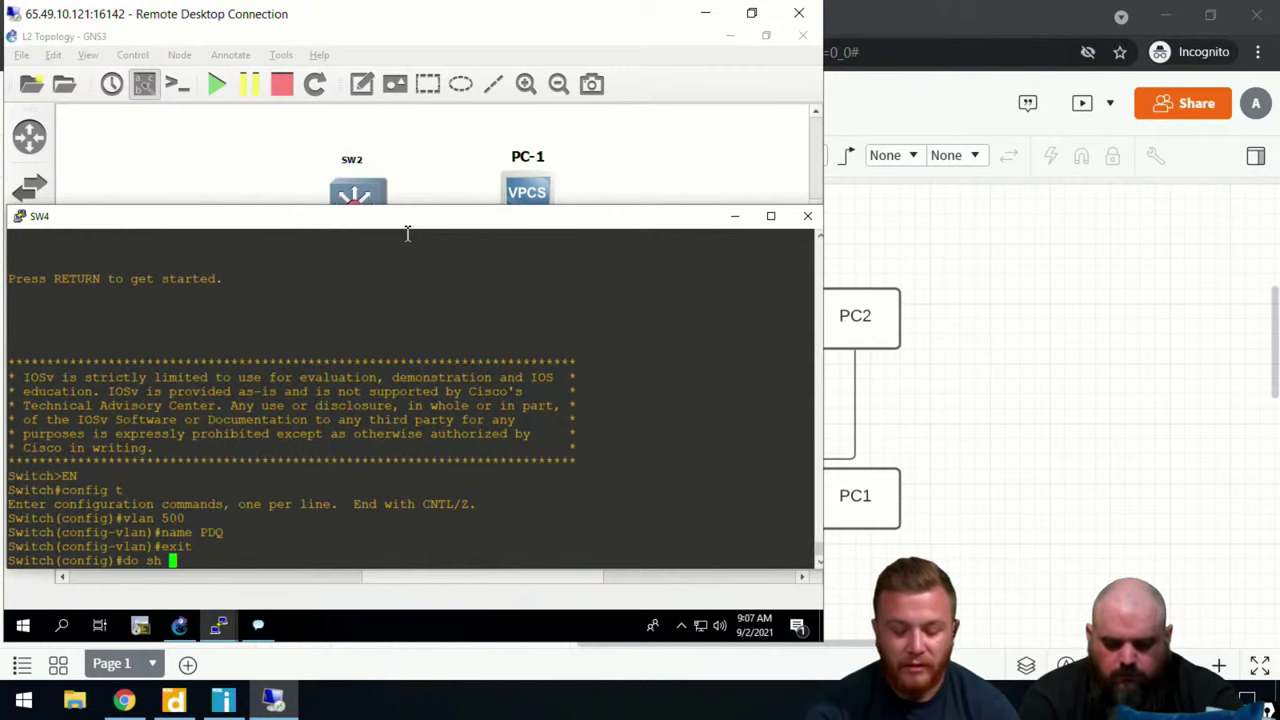
type("vl")
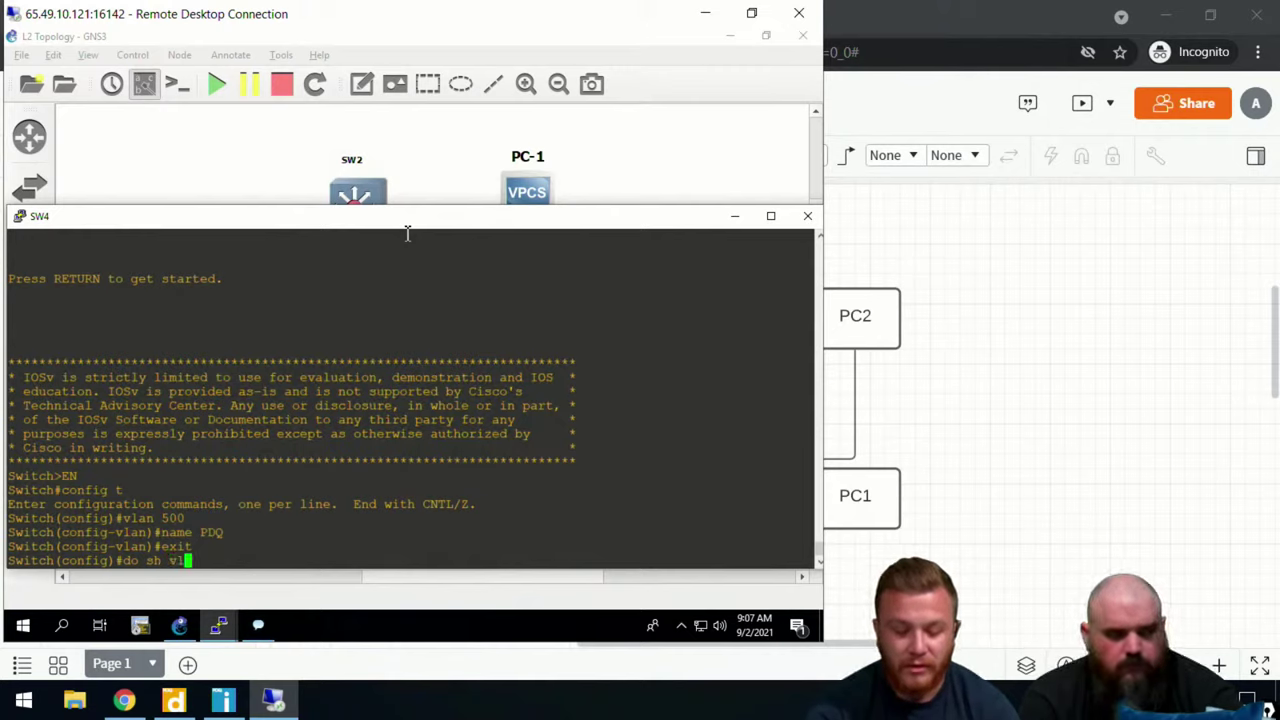
type("an br")
key("Return")
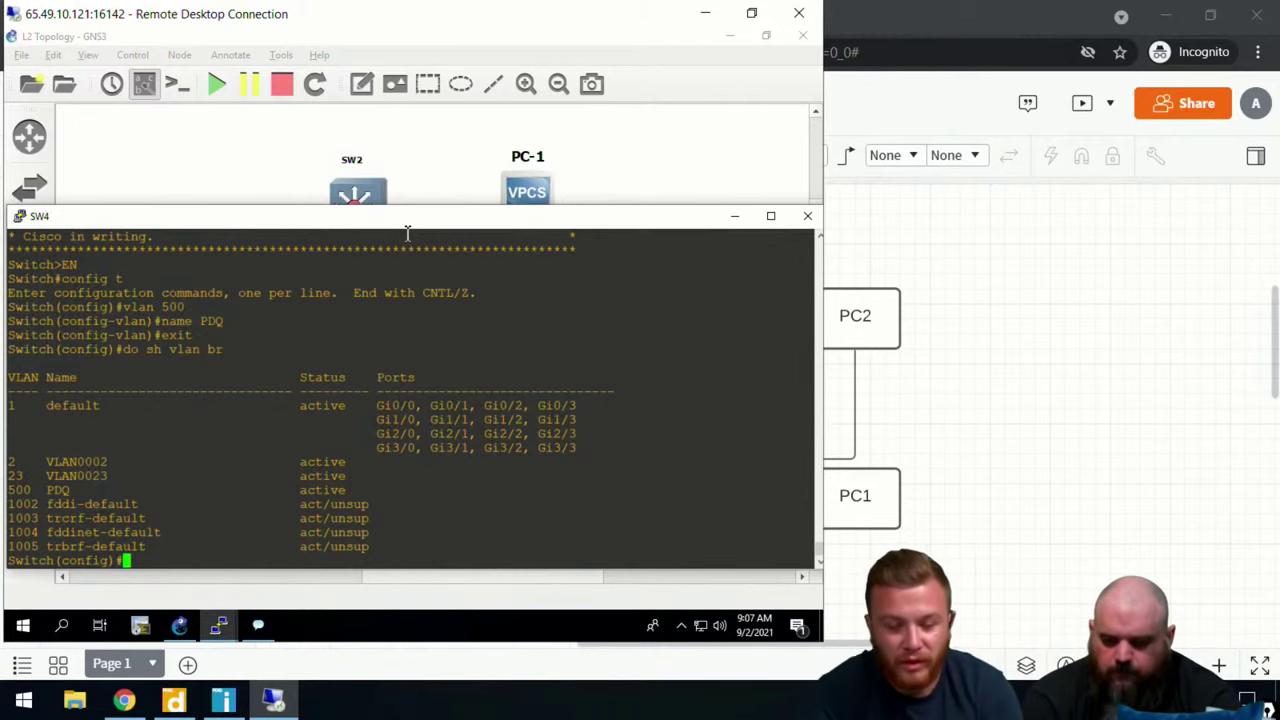
Step: Check SW4's port labels in the topology and assign SW4's interface g0/2 to access VLAN 500
left_click(586, 185)
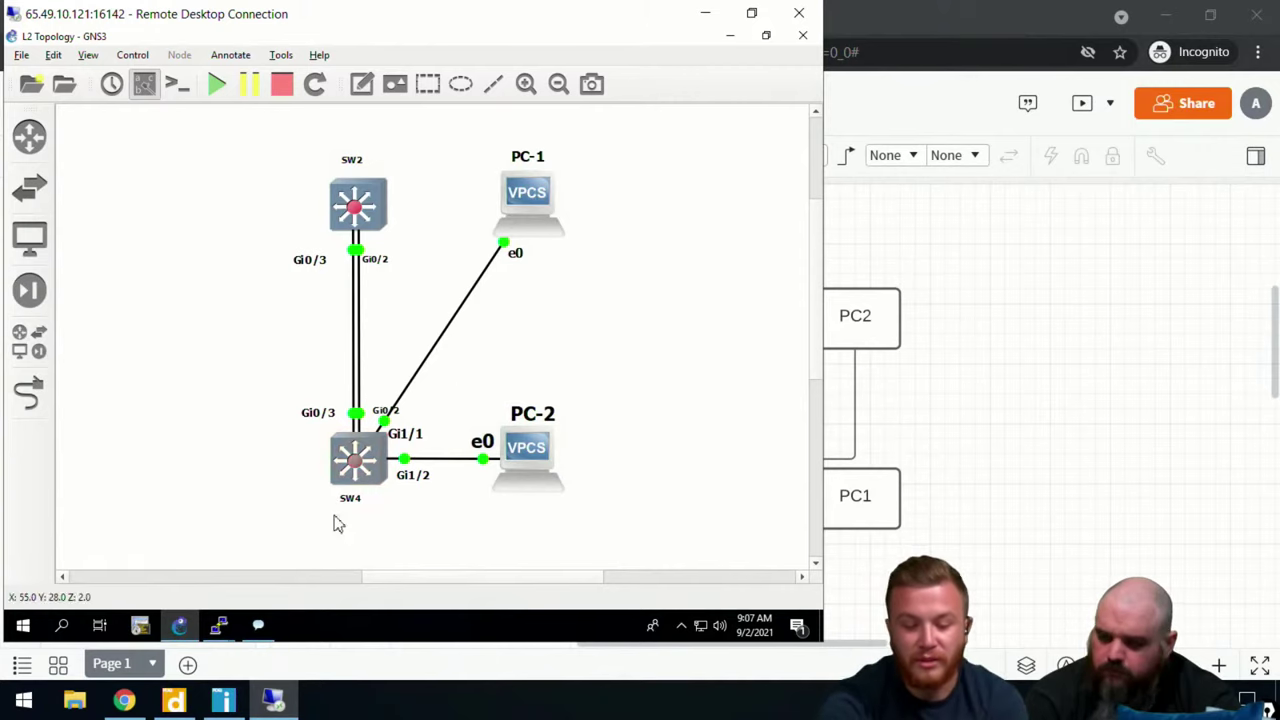
left_click(224, 632)
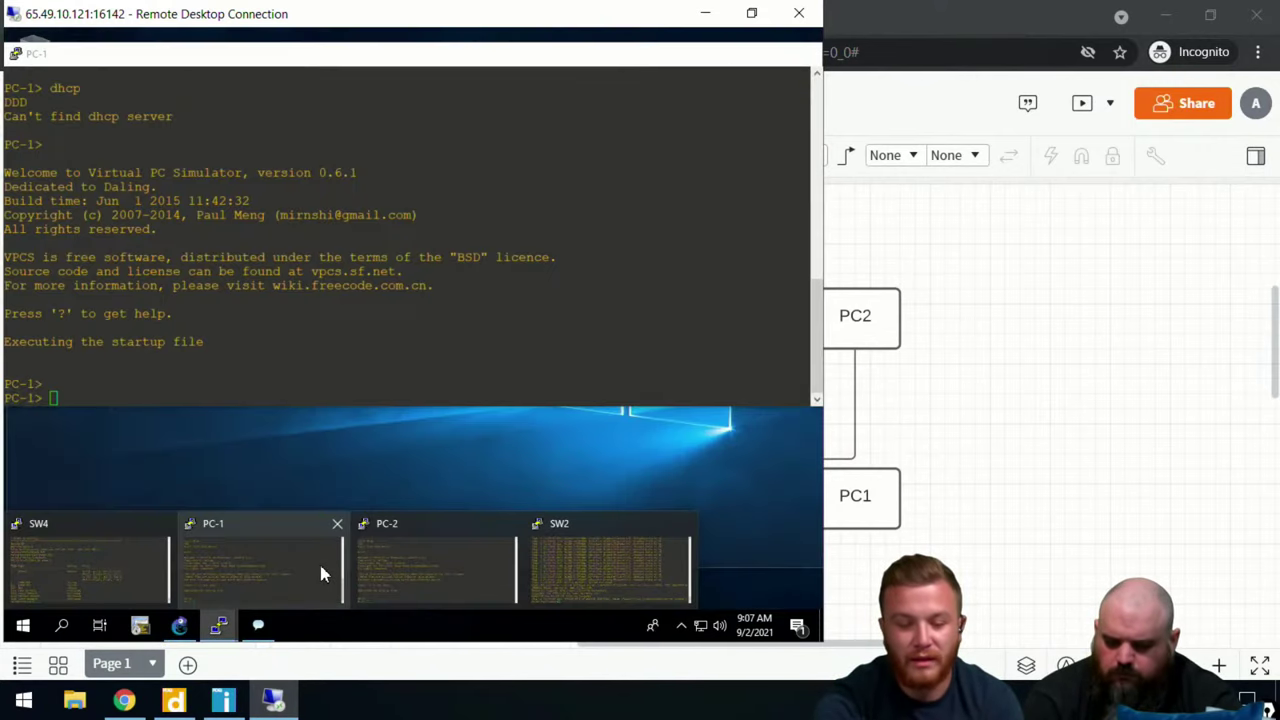
mouse_move(603, 563)
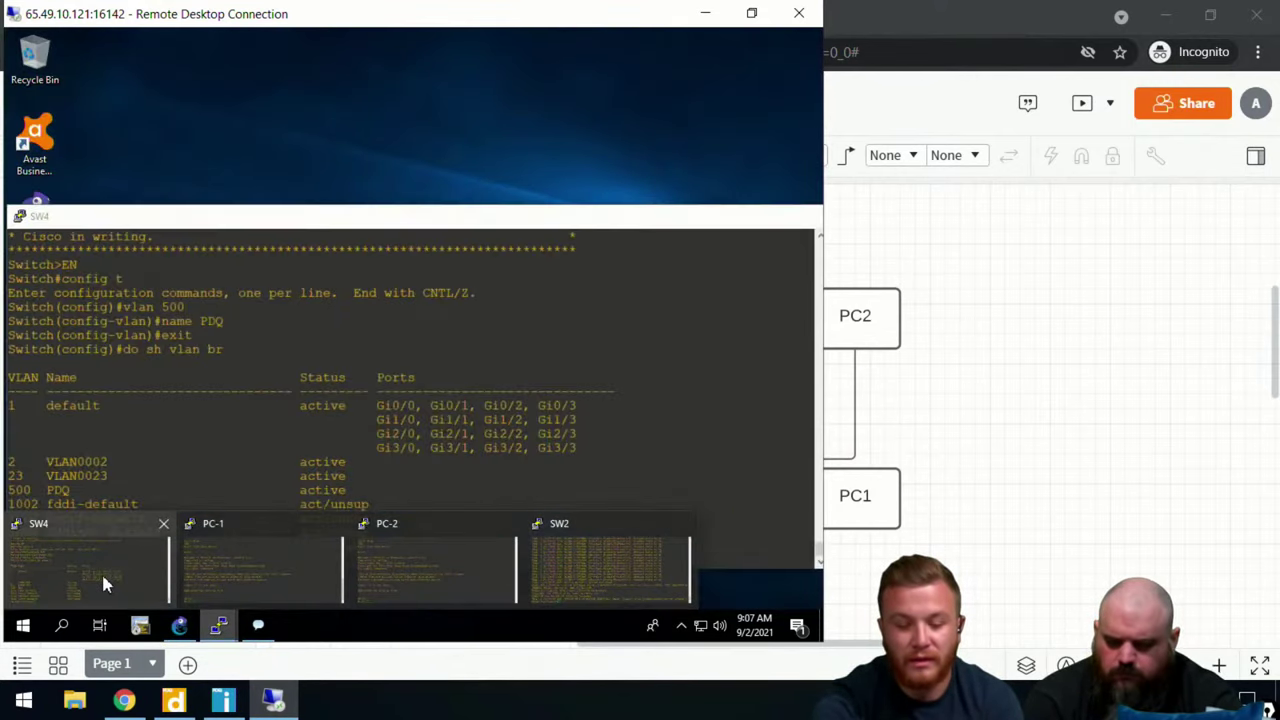
left_click(104, 568)
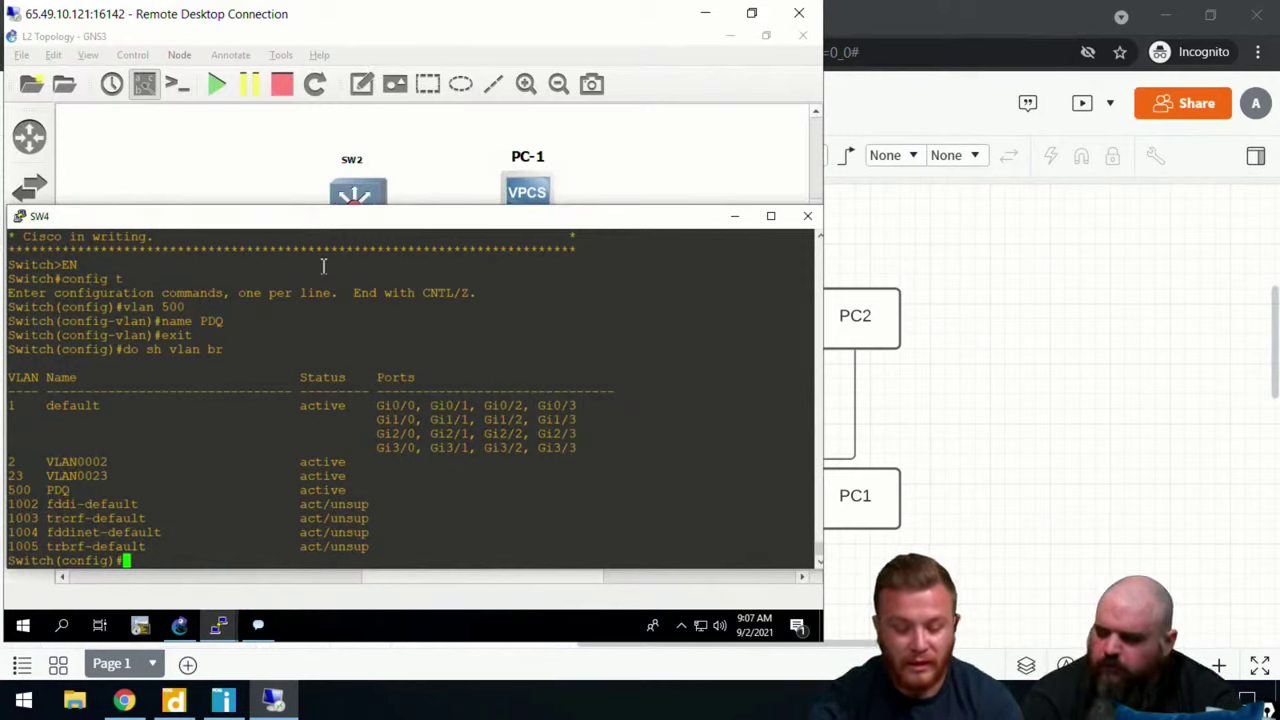
type("int g0/2")
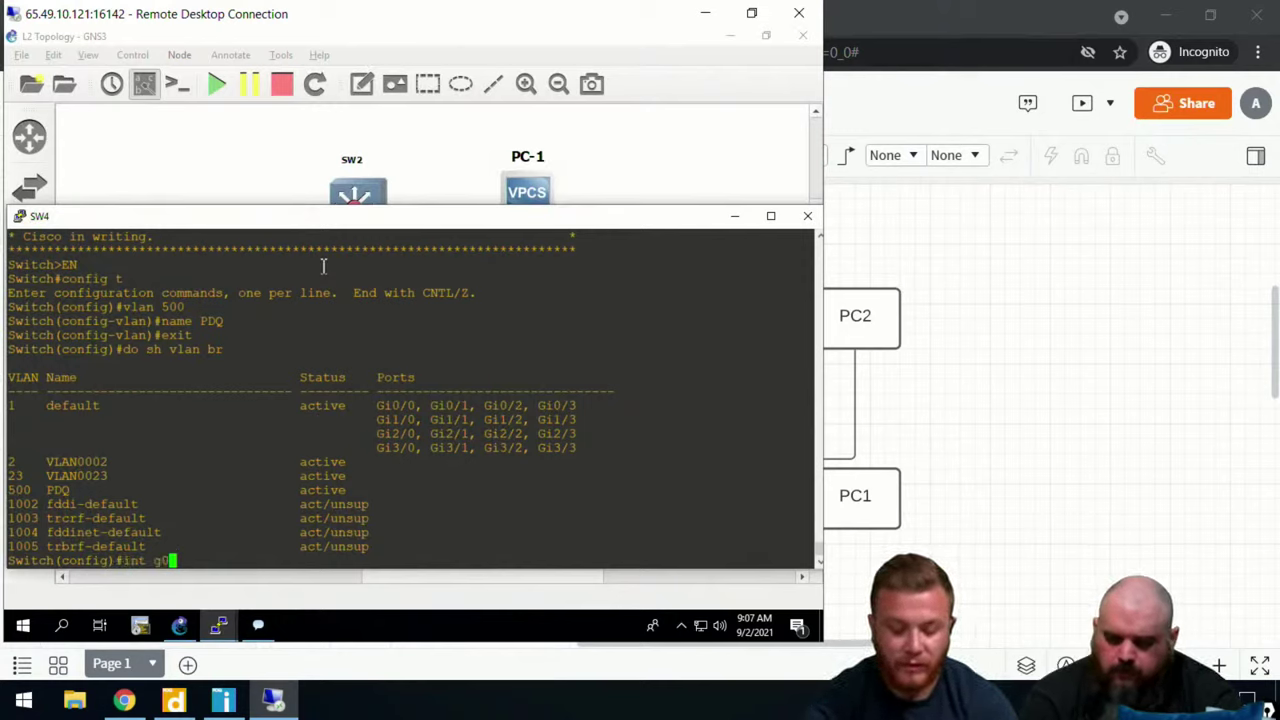
key("Return")
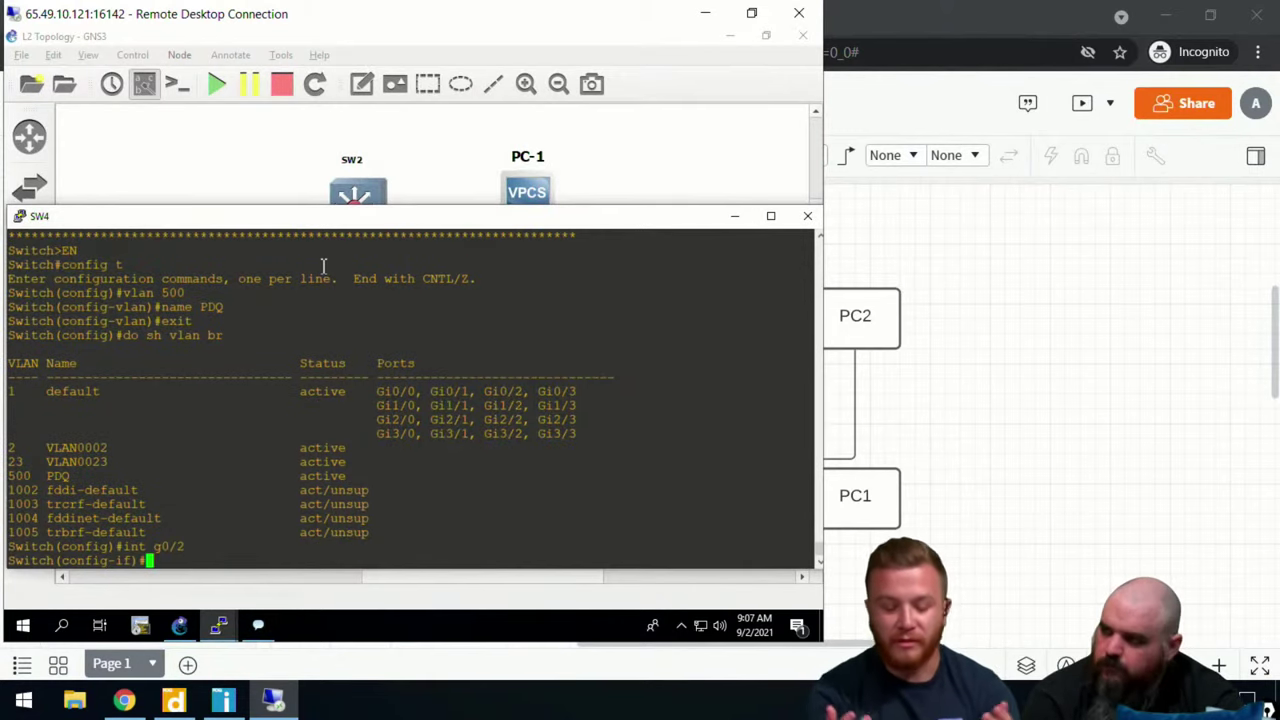
type("swi")
key("Tab")
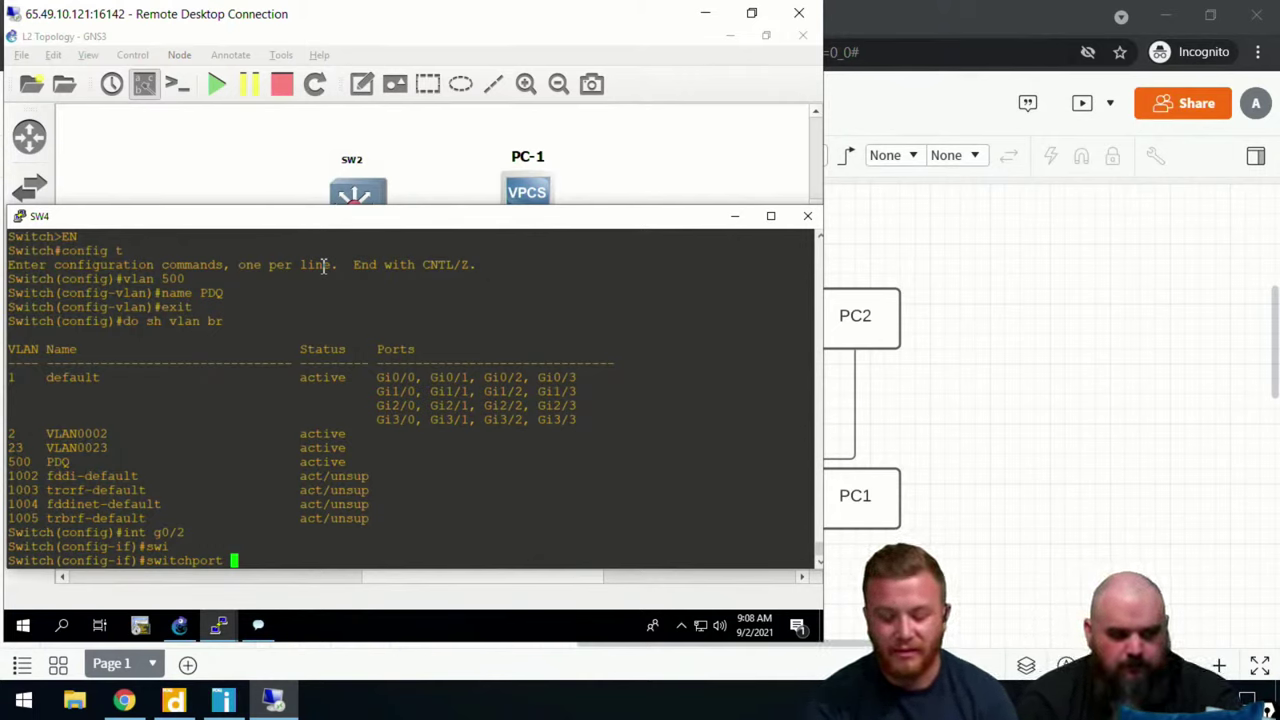
type("acc")
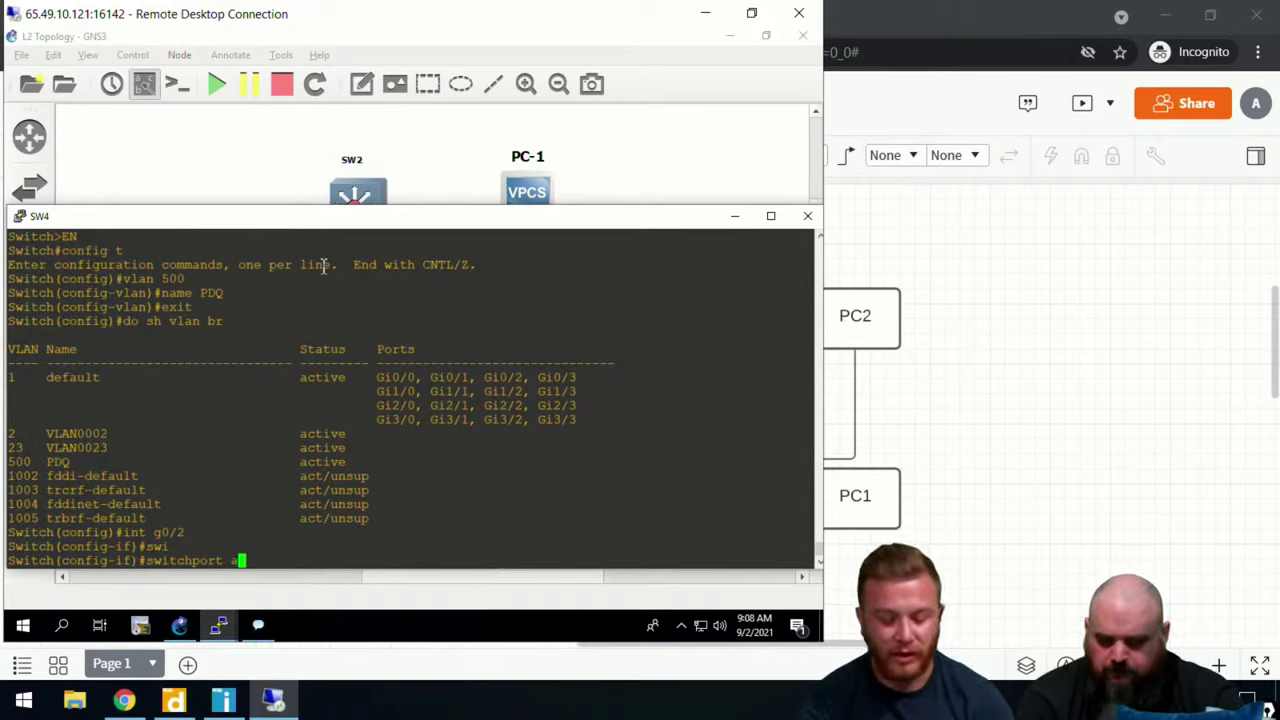
key("Tab")
type("vlan 500")
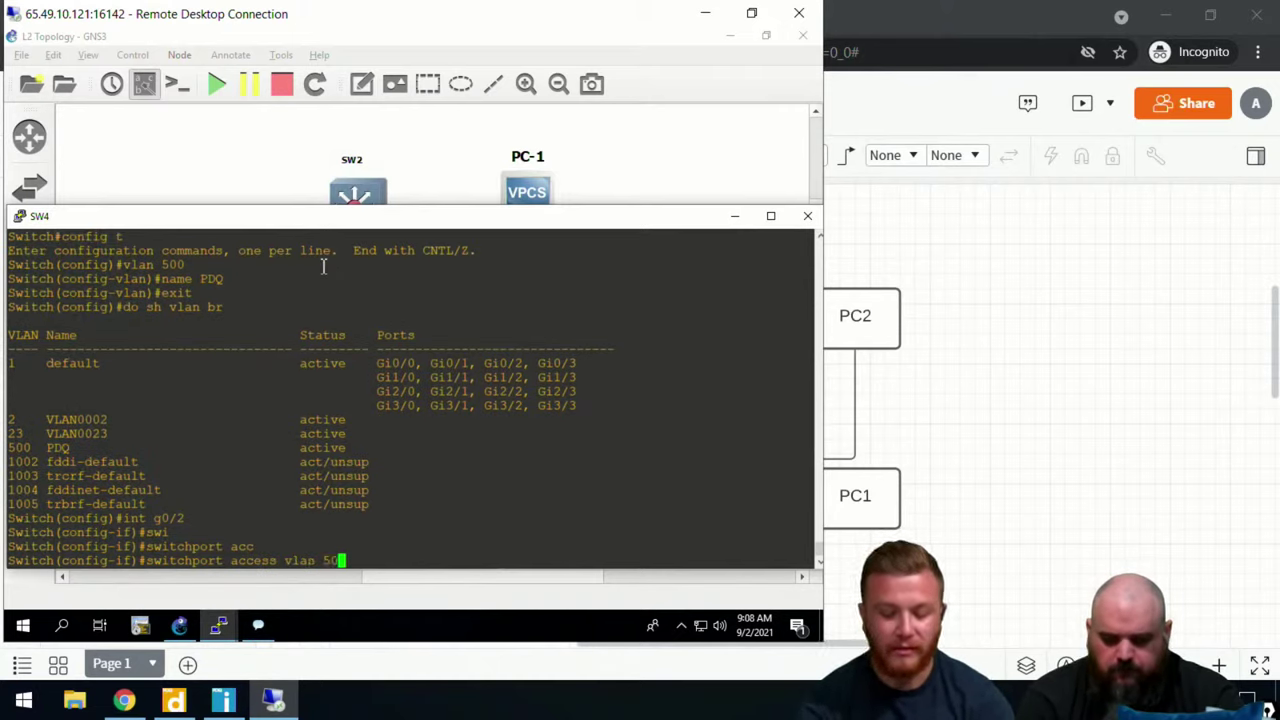
key("Return")
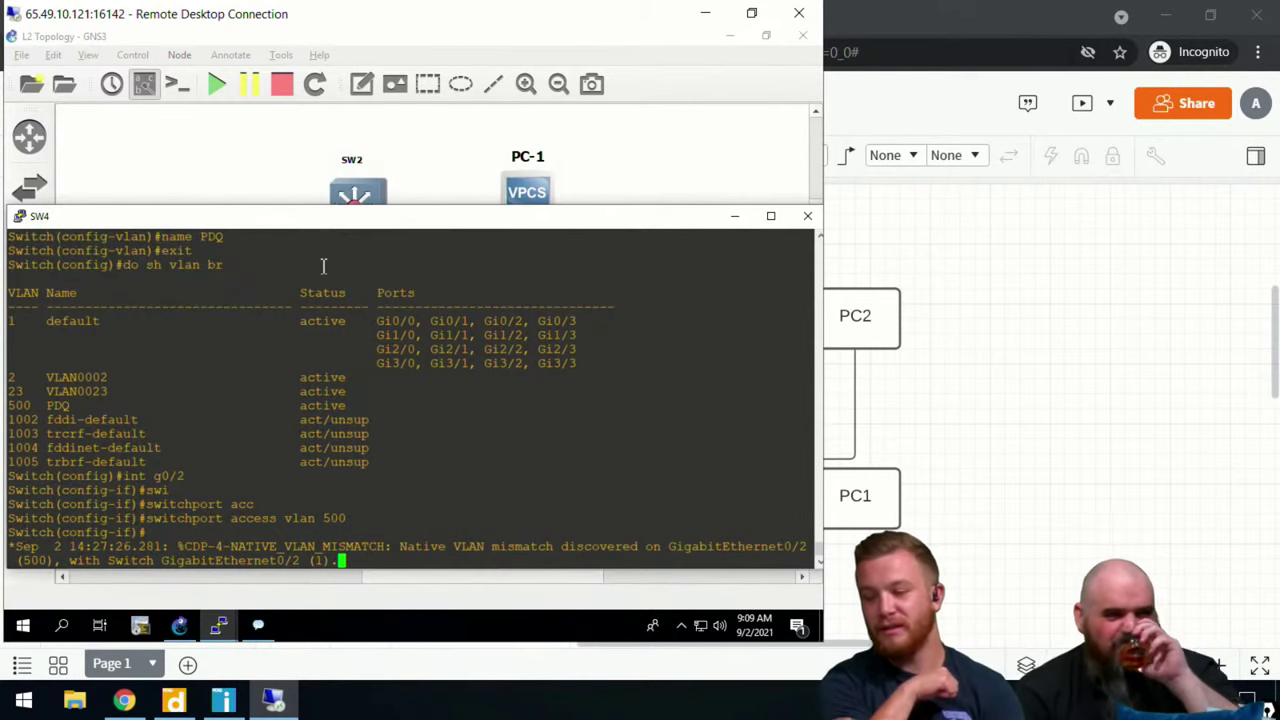
key("Return")
key("Return")
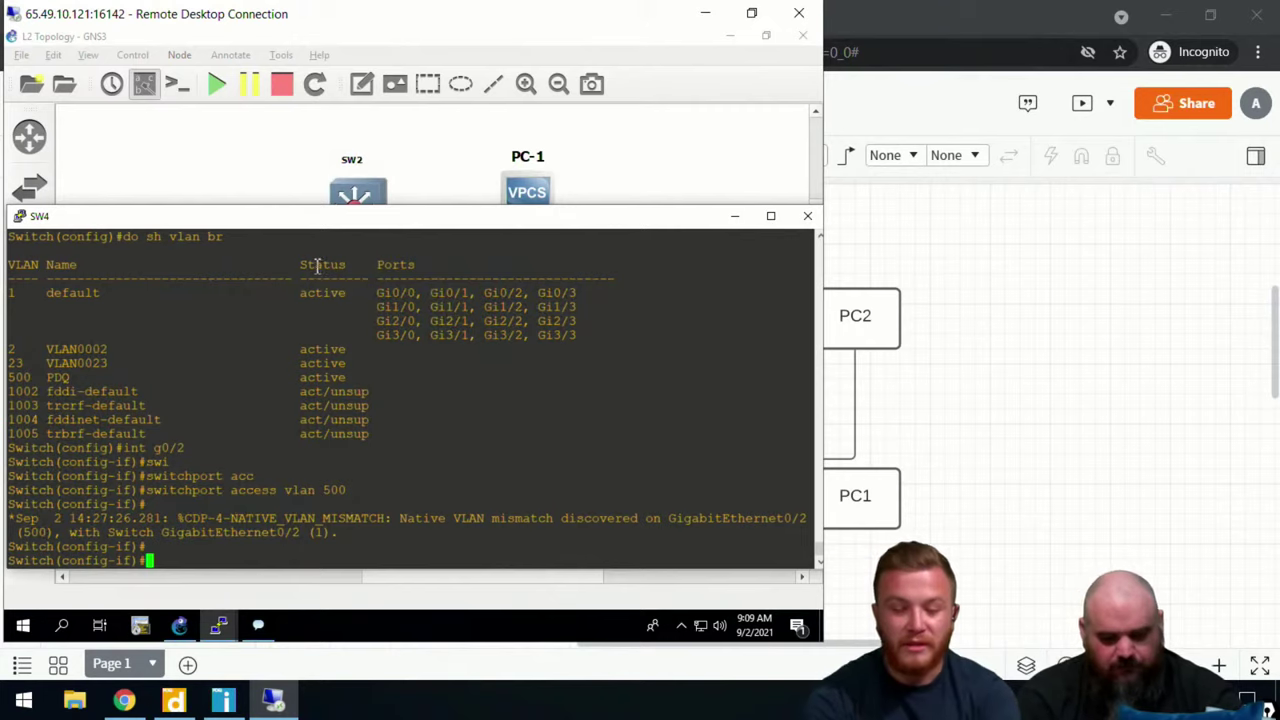
left_click(540, 195)
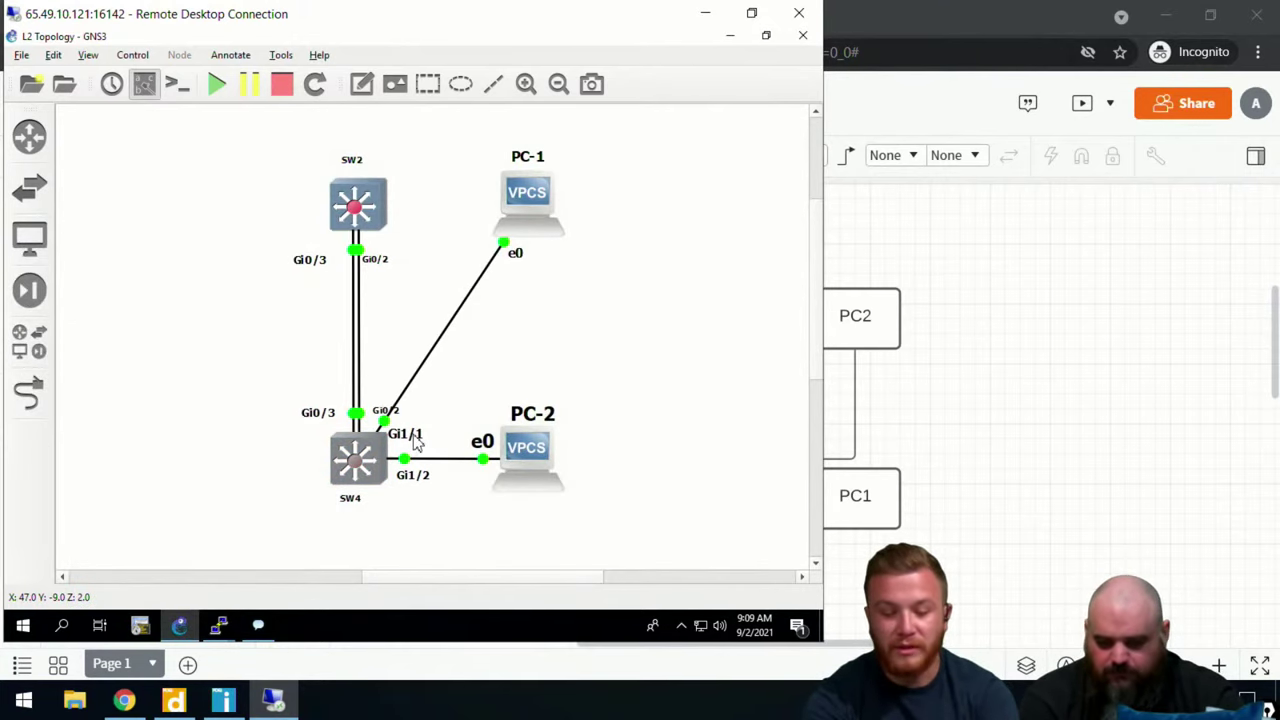
left_click(220, 625)
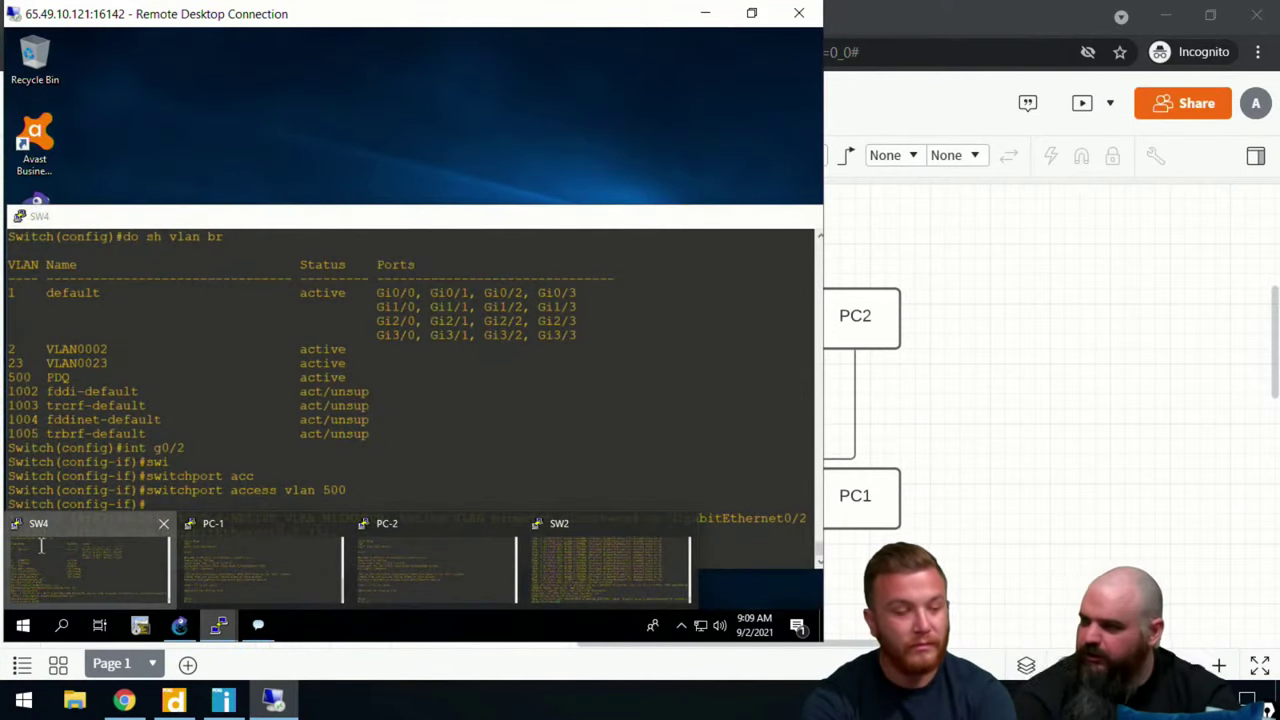
left_click(90, 565)
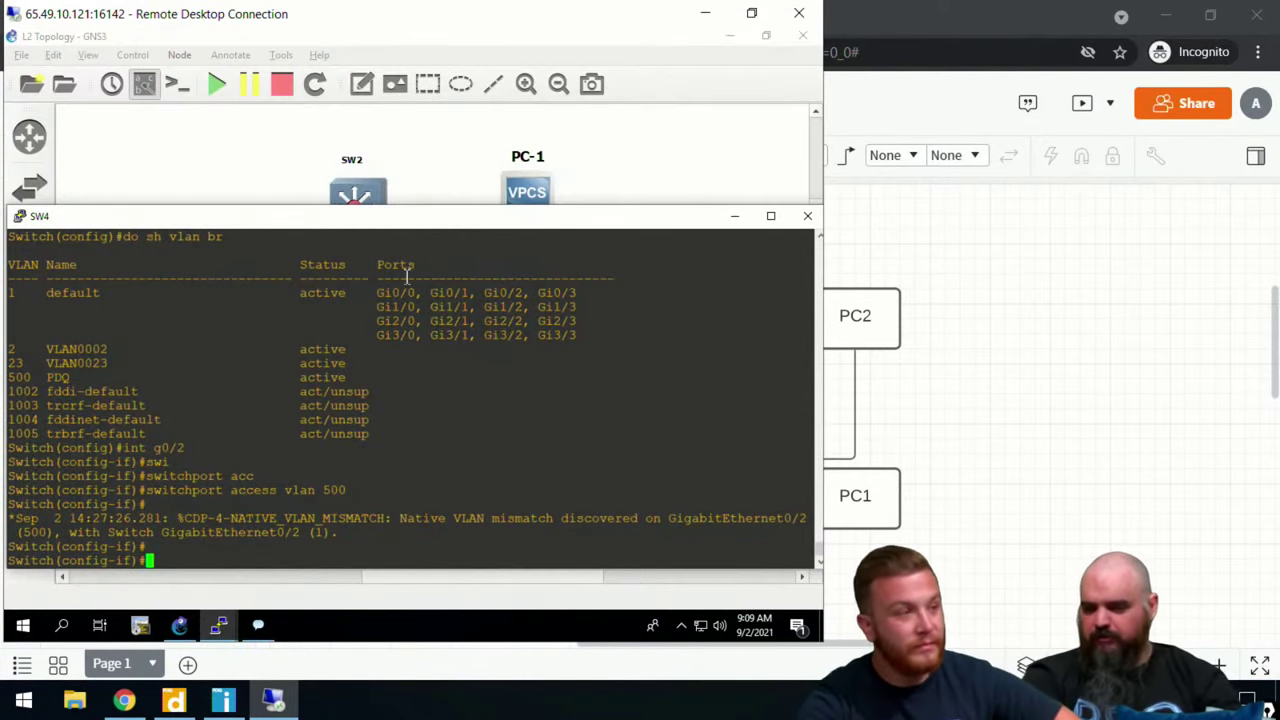
Step: In the topology, move SW4's overlapping Gi0/2 label up along the SW2 link and shift the Gi1/1 label slightly up and right
left_click(740, 160)
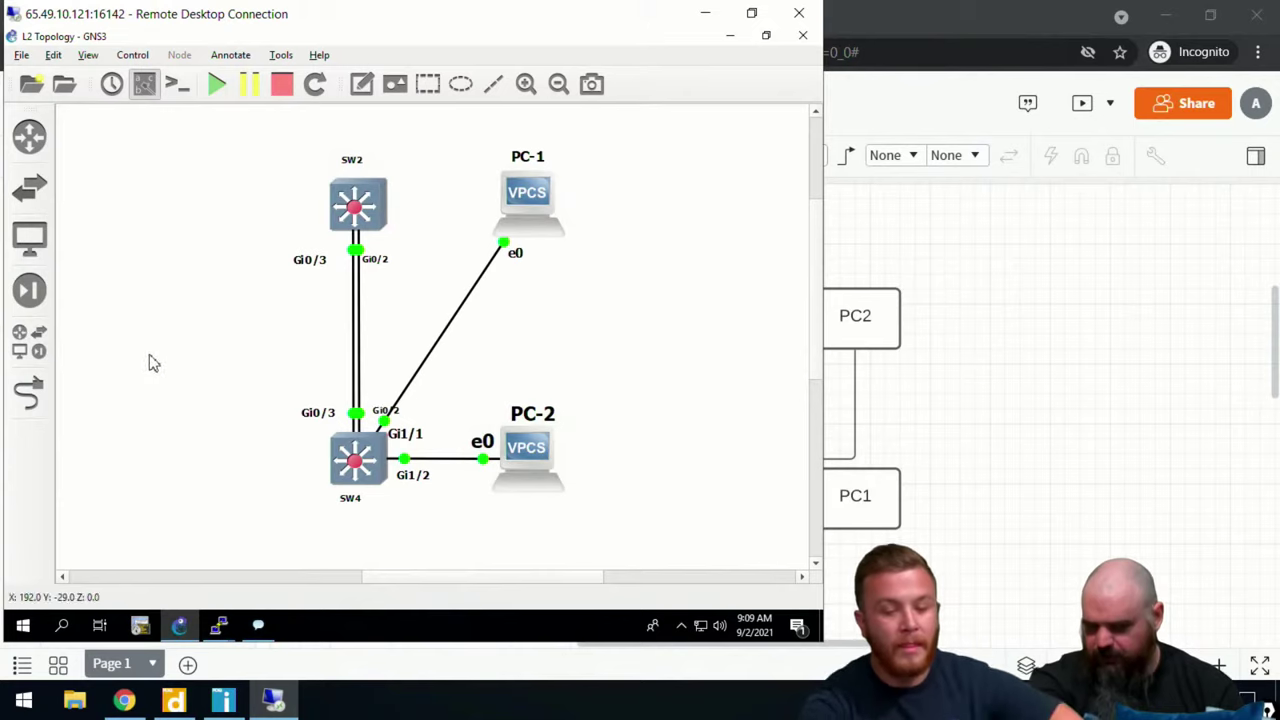
left_click(380, 415)
left_click_drag(380, 418, 370, 394)
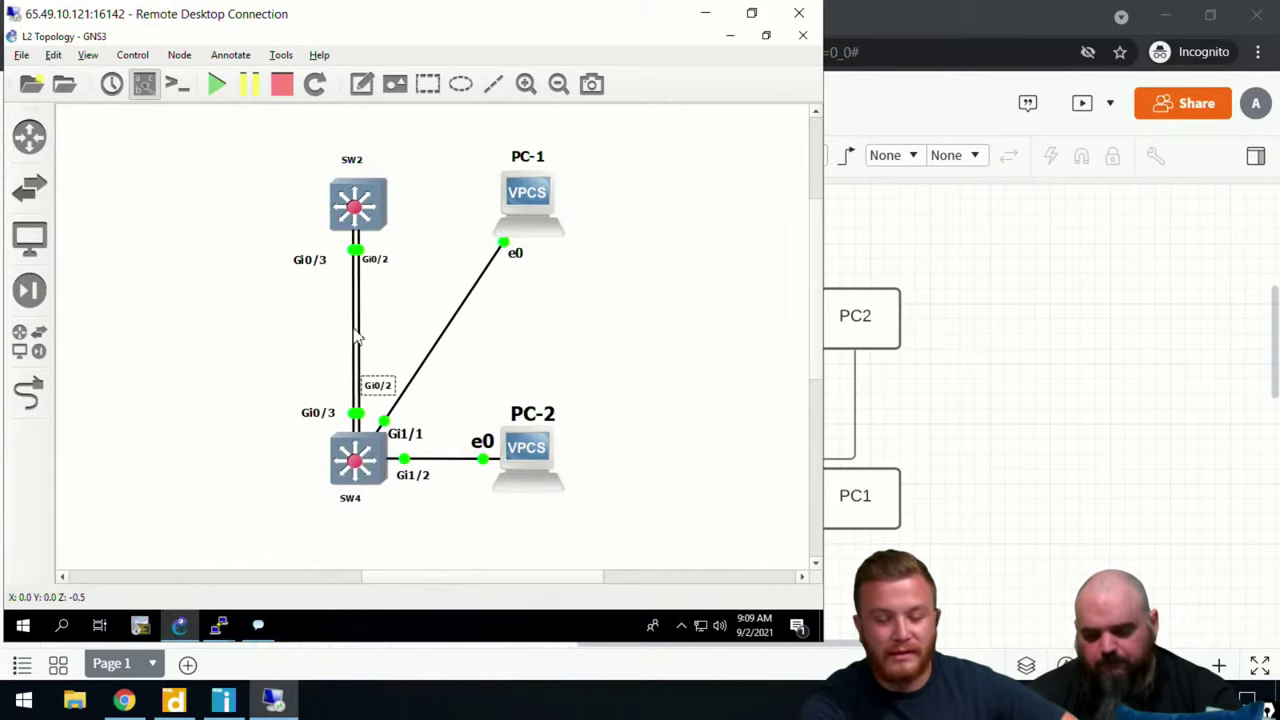
left_click_drag(405, 434, 411, 425)
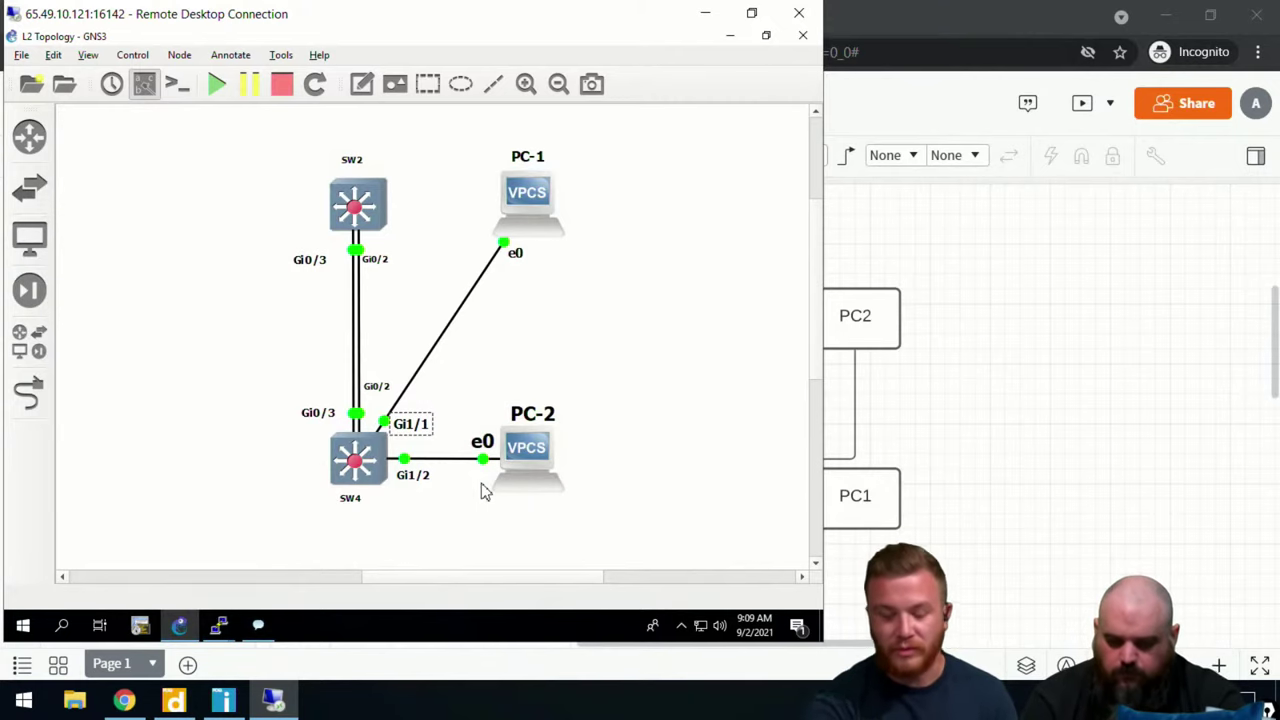
Step: In SW4's console, remove the access VLAN 500 assignment from interface g0/2 and exit interface configuration
double_click(354, 462)
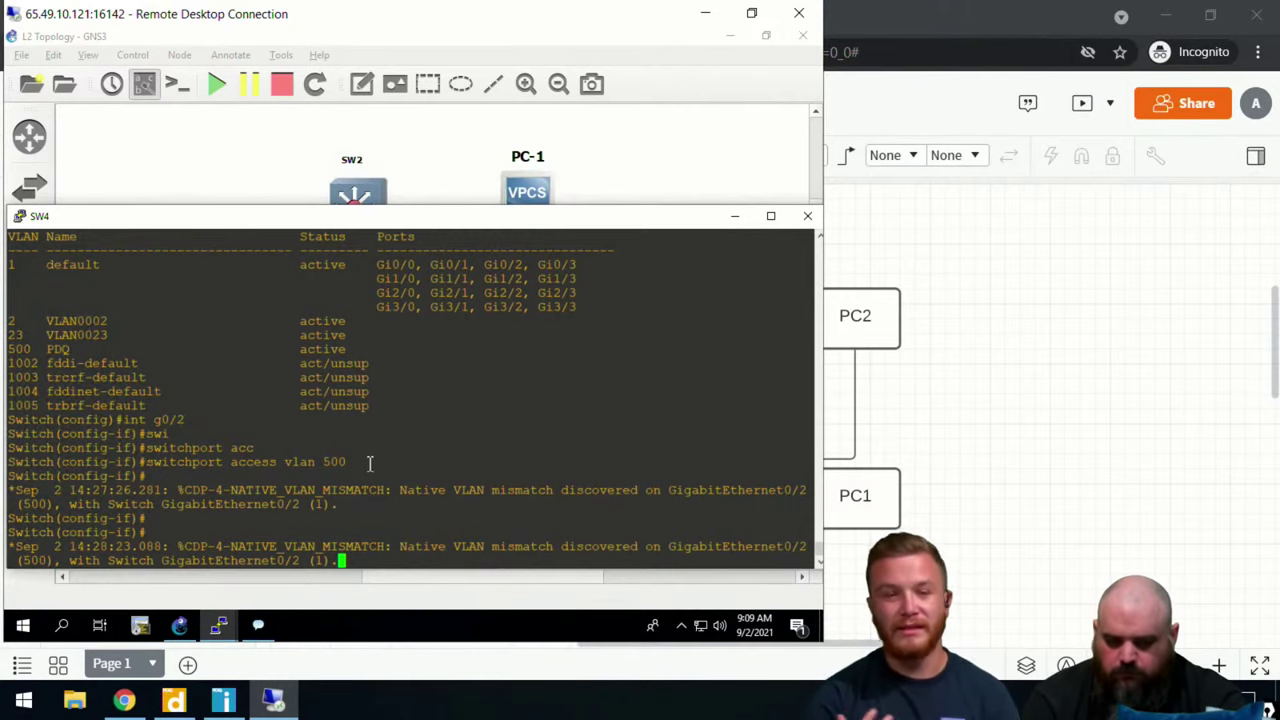
key("Return")
key("Return")
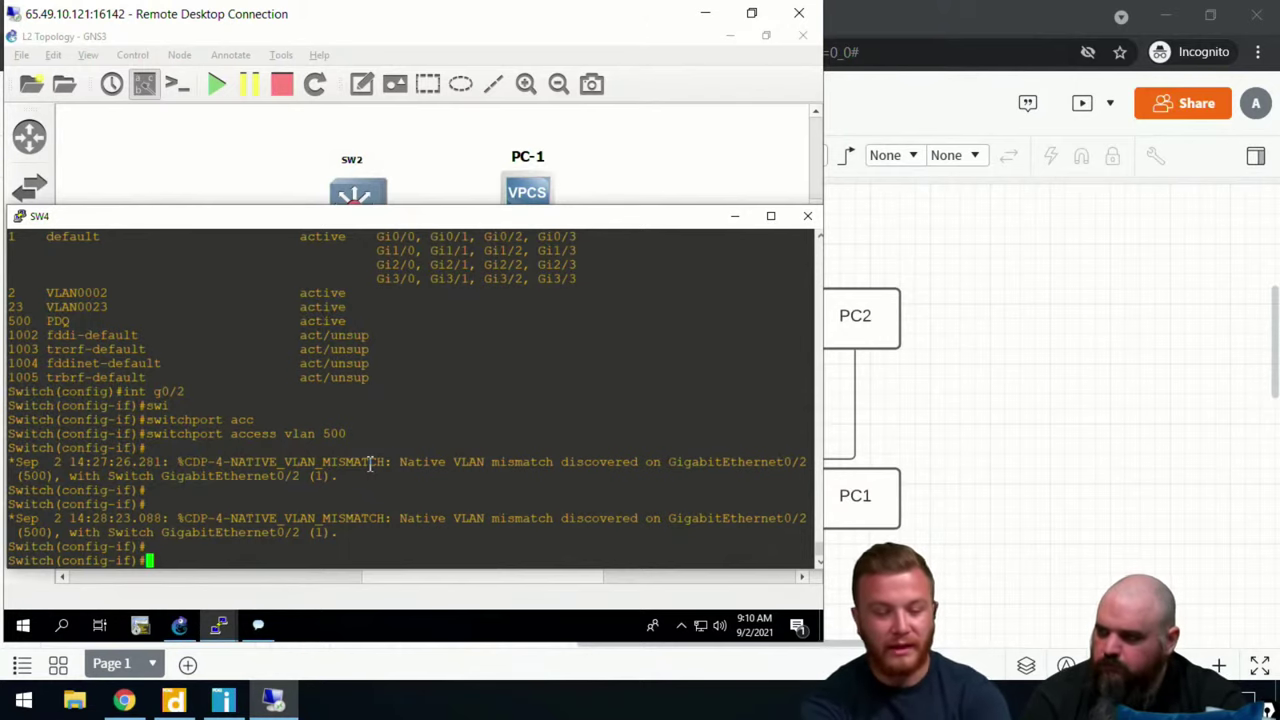
type("n")
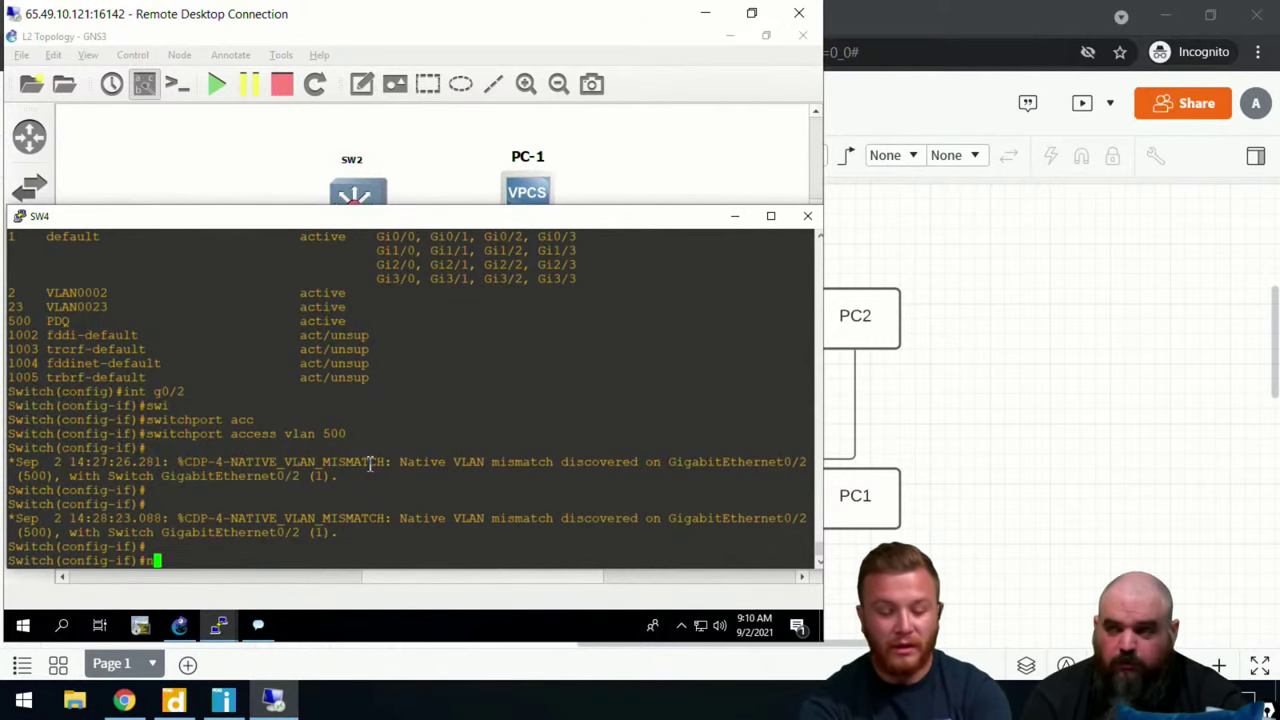
type("o swi")
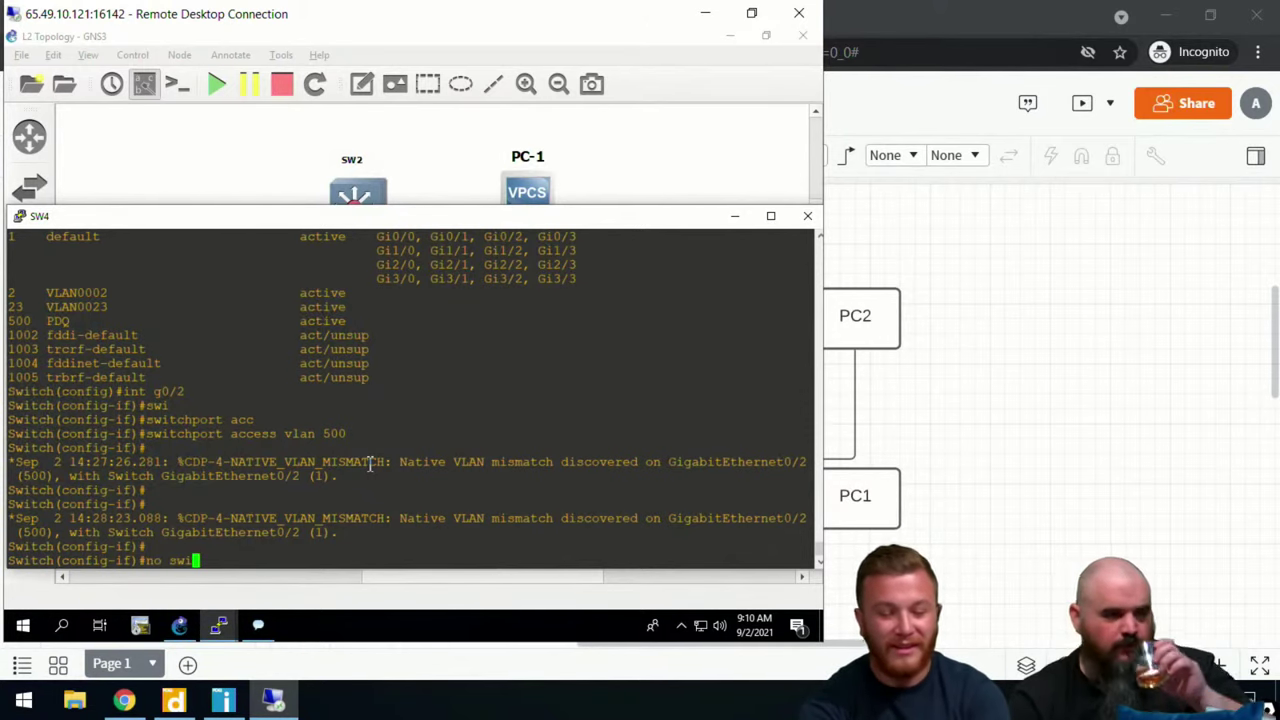
key("Tab")
type("acc")
key("Tab")
type("vlan 500")
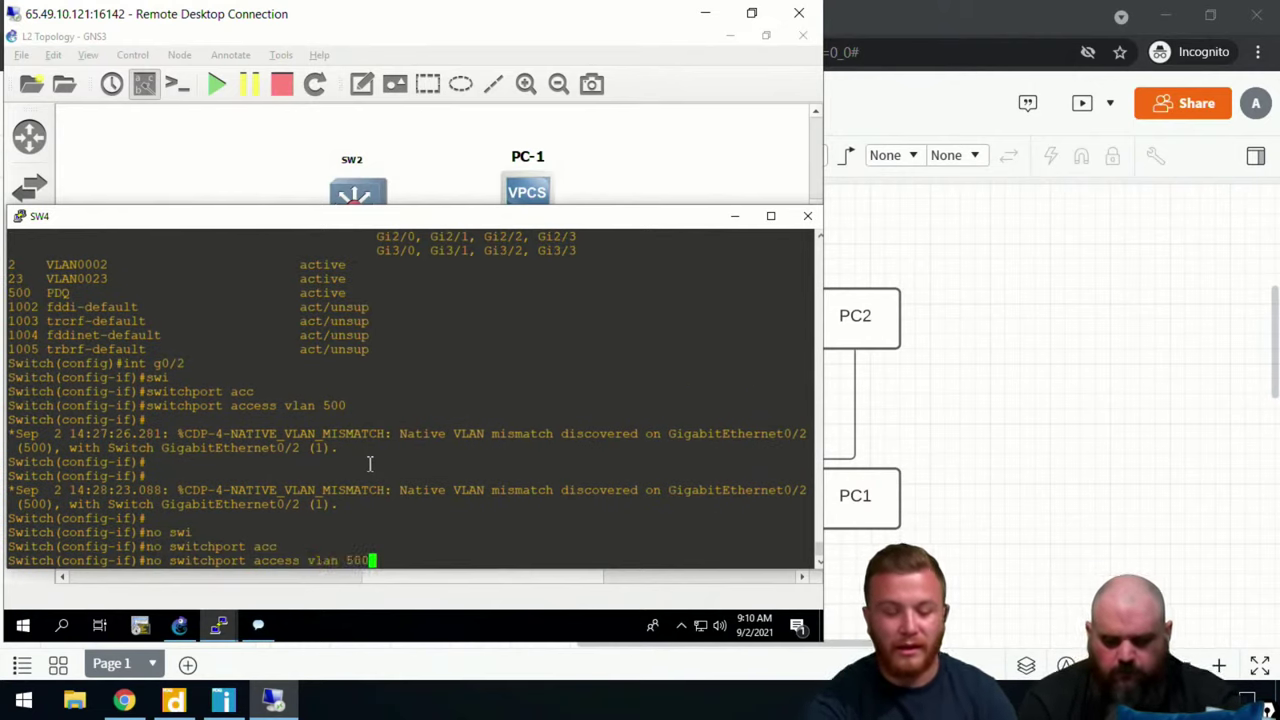
key("Return")
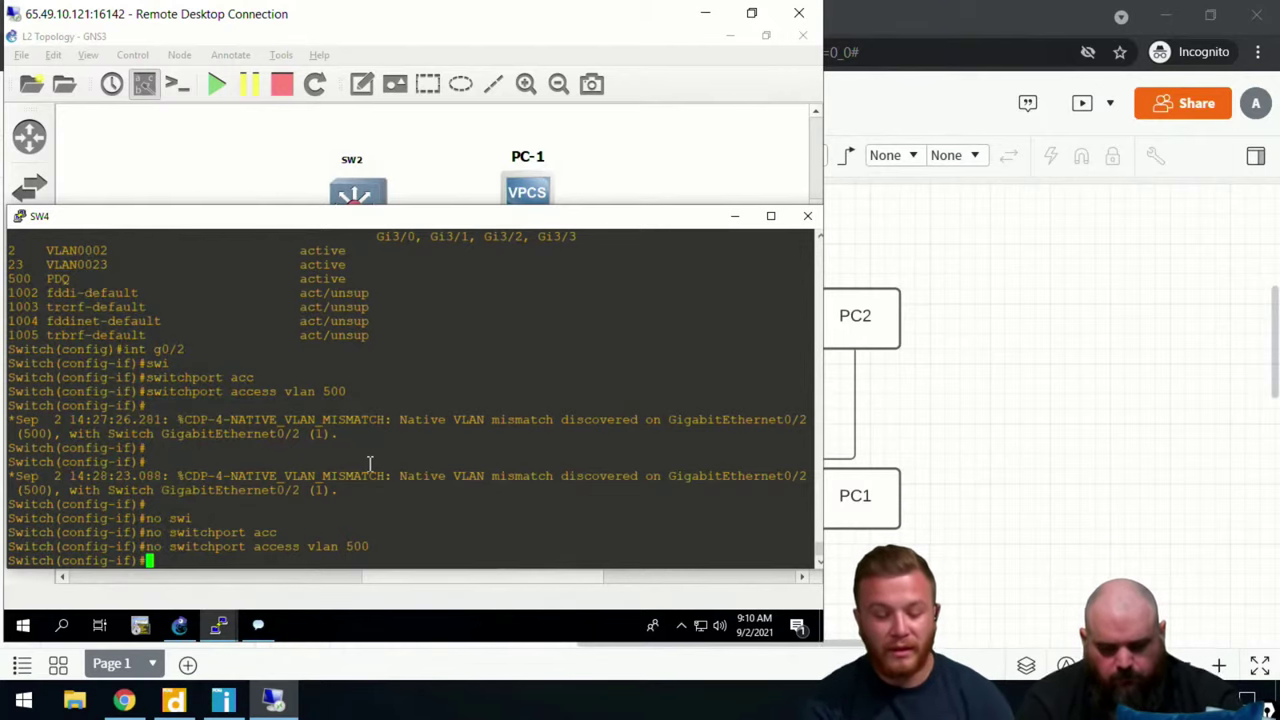
type("exit")
key("Return")
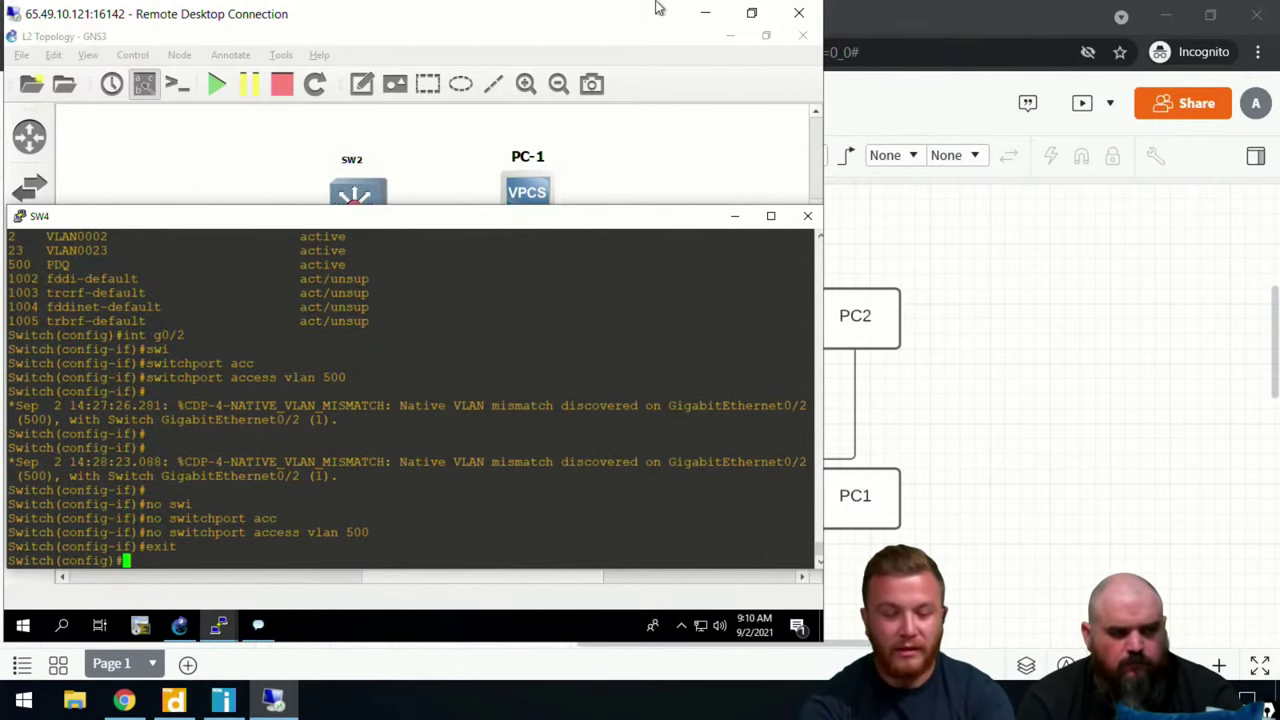
Step: Check SW4's port labels in the topology and assign SW4's interface g1/1 to access VLAN 500
left_click(705, 138)
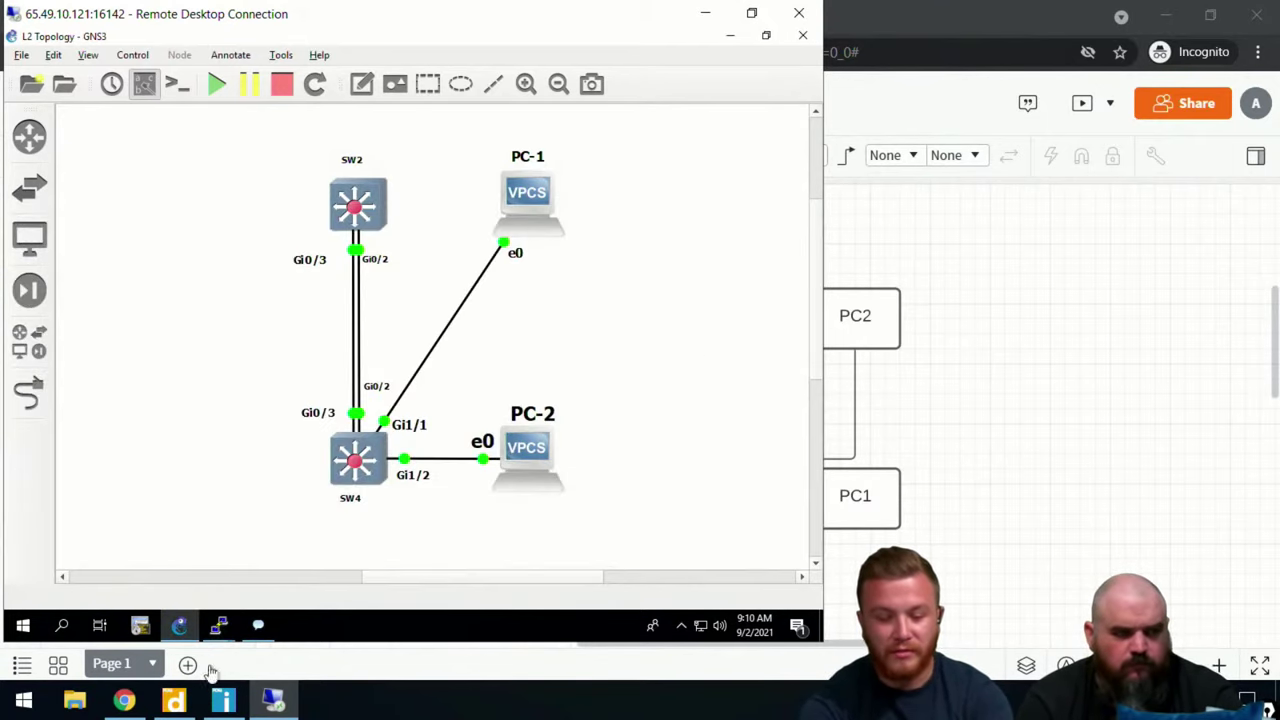
mouse_move(222, 625)
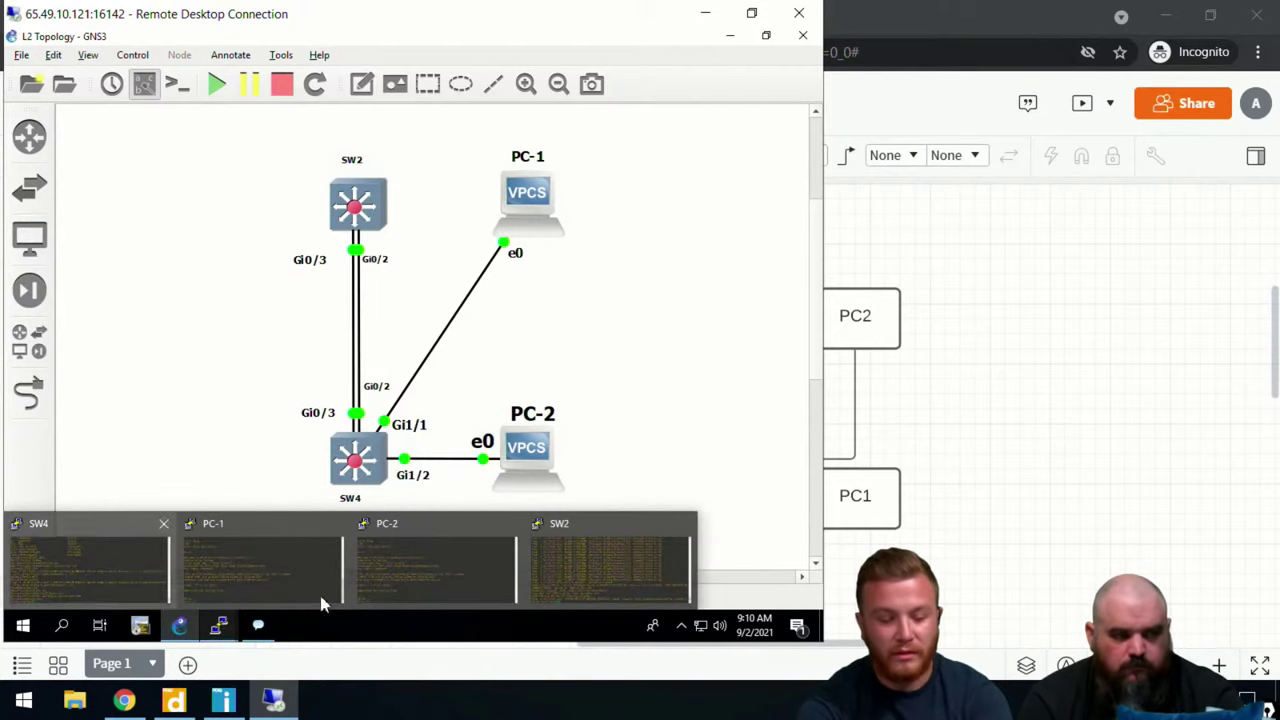
left_click(112, 550)
type("int g1/1")
key("Return")
type("swi")
key("Tab")
type("acc")
key("Tab")
type("vl")
key("Tab")
type("500")
key("Return")
Step: Try to turn off trunk negotiation on SW4's g1/1 with switchport nonegotiate
type("s")
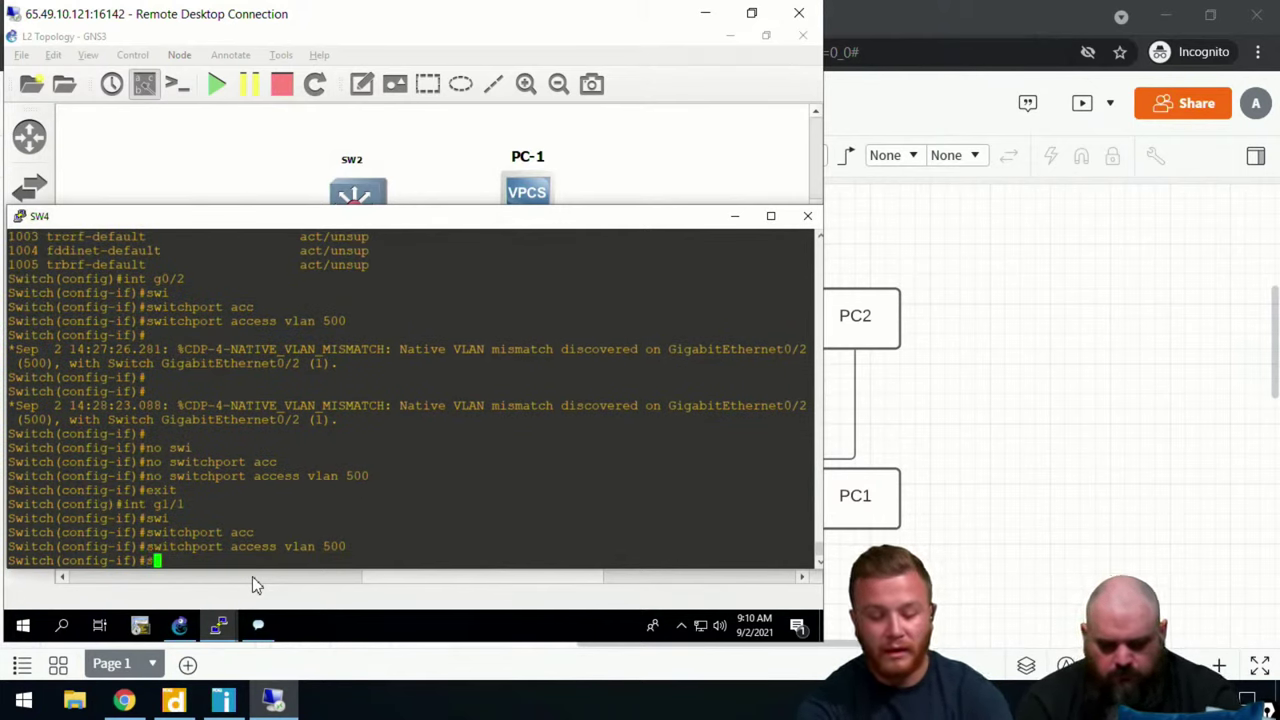
type("wi")
key("Tab")
type("no")
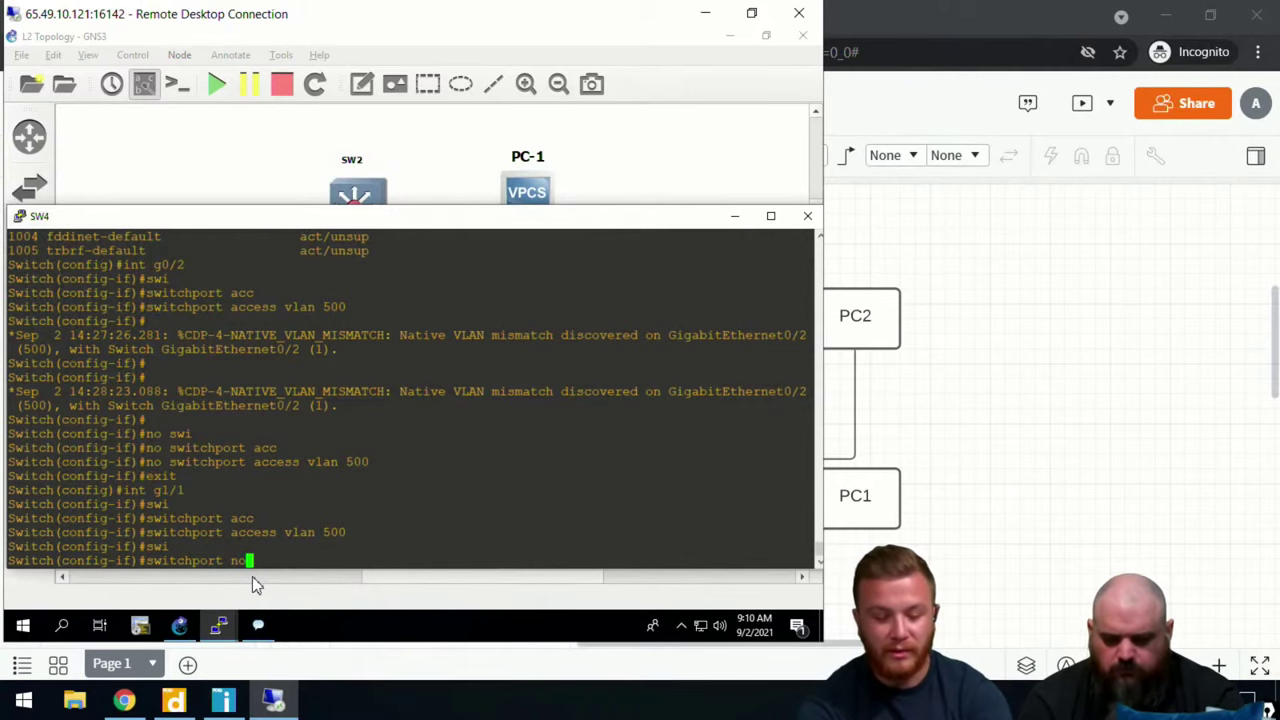
type("n")
key("Tab")
key("Return")
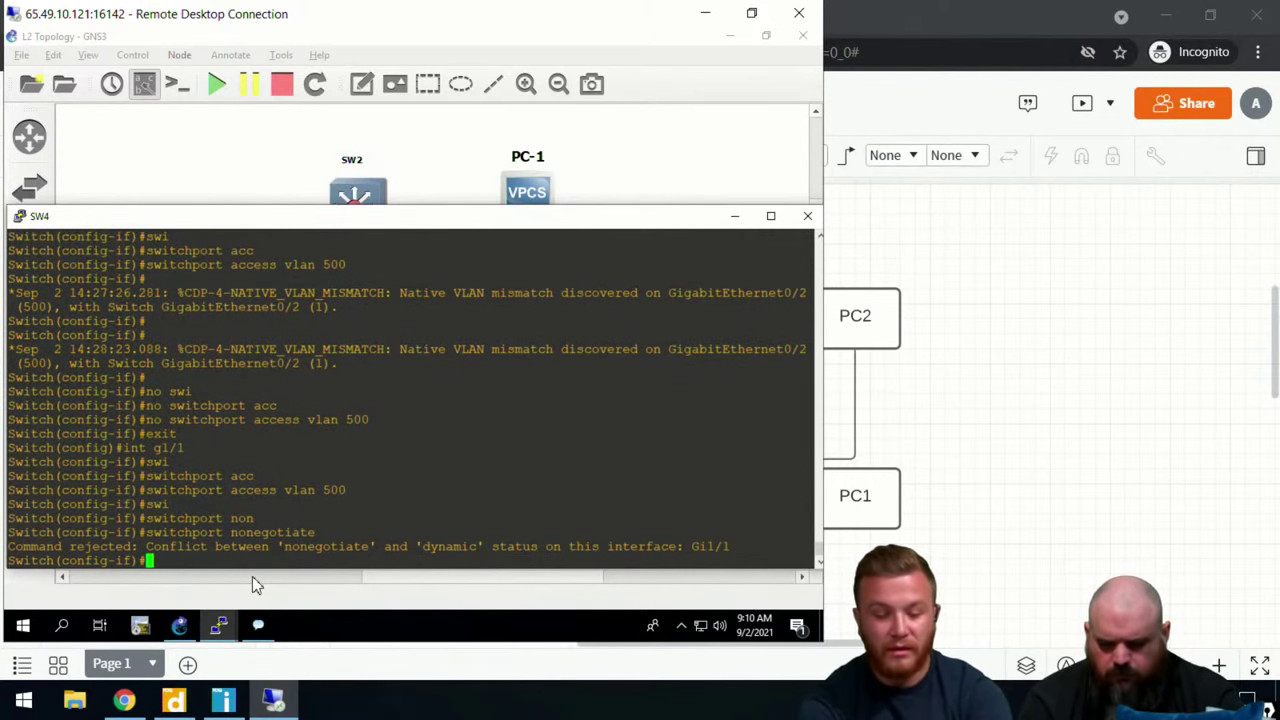
Step: Set SW4's interface g1/1 to access mode with switchport mode access
type("sw")
key("Tab")
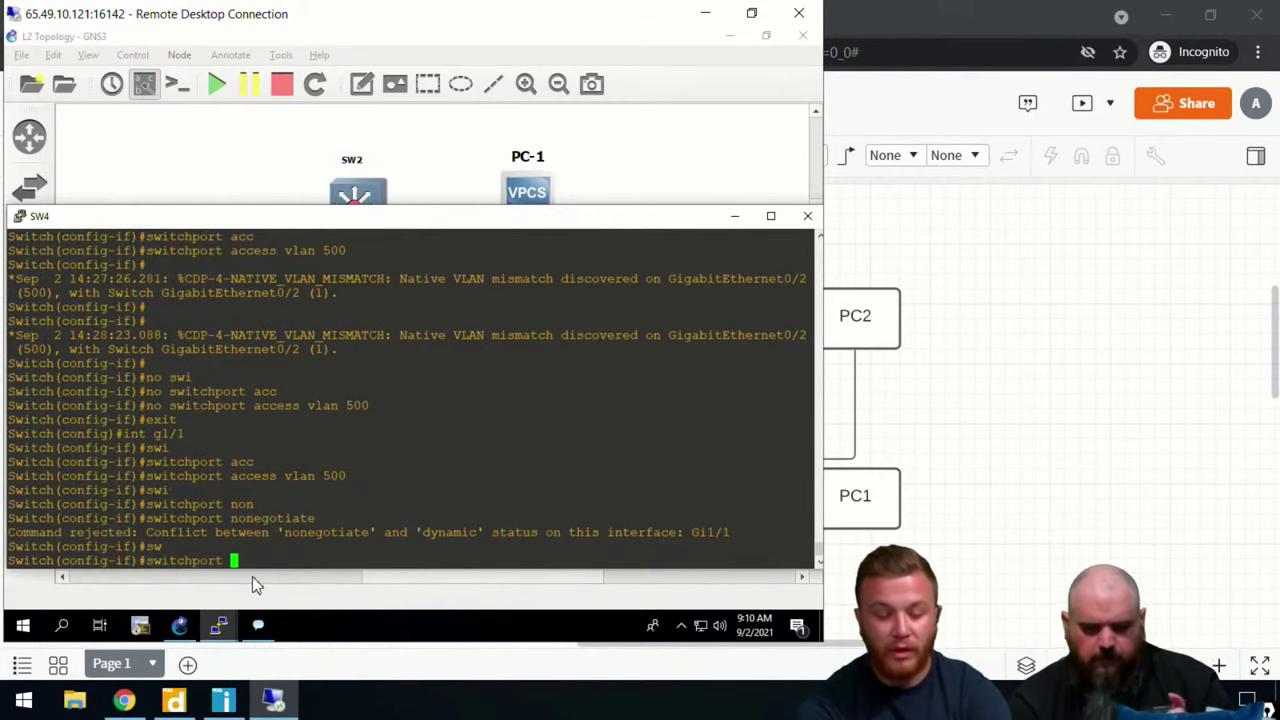
type("mode acc")
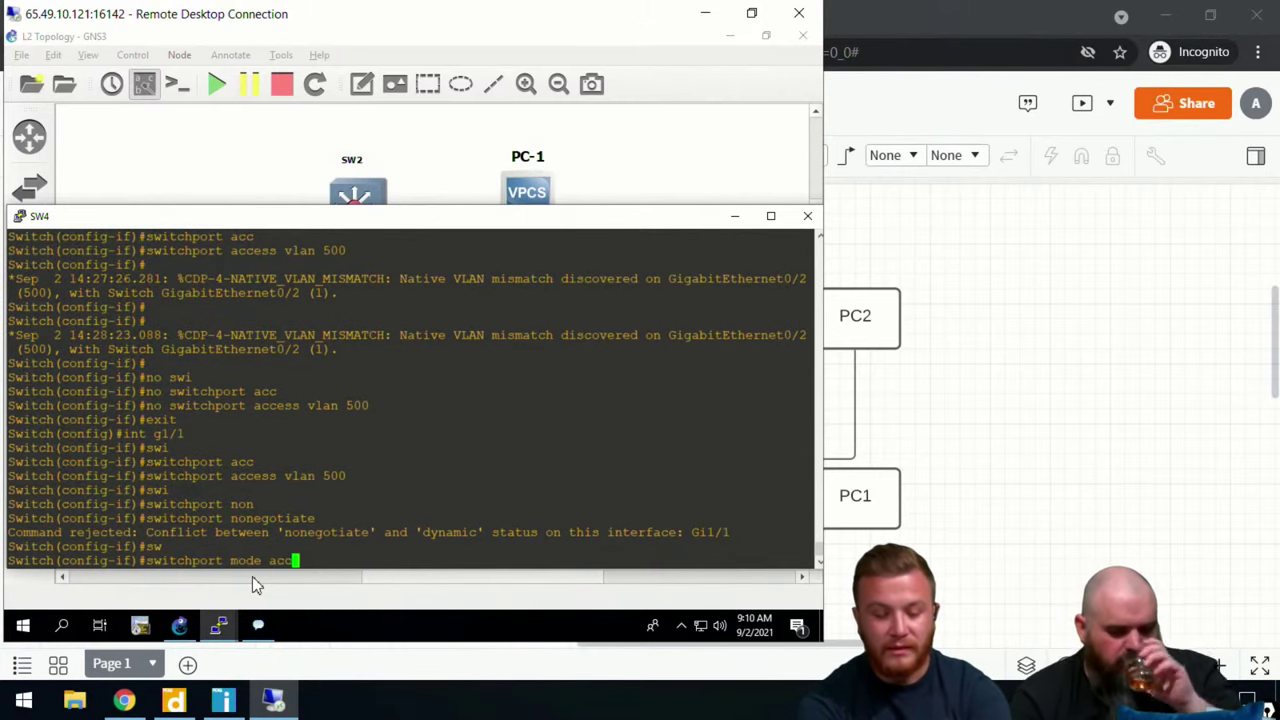
key("Tab")
key("Return")
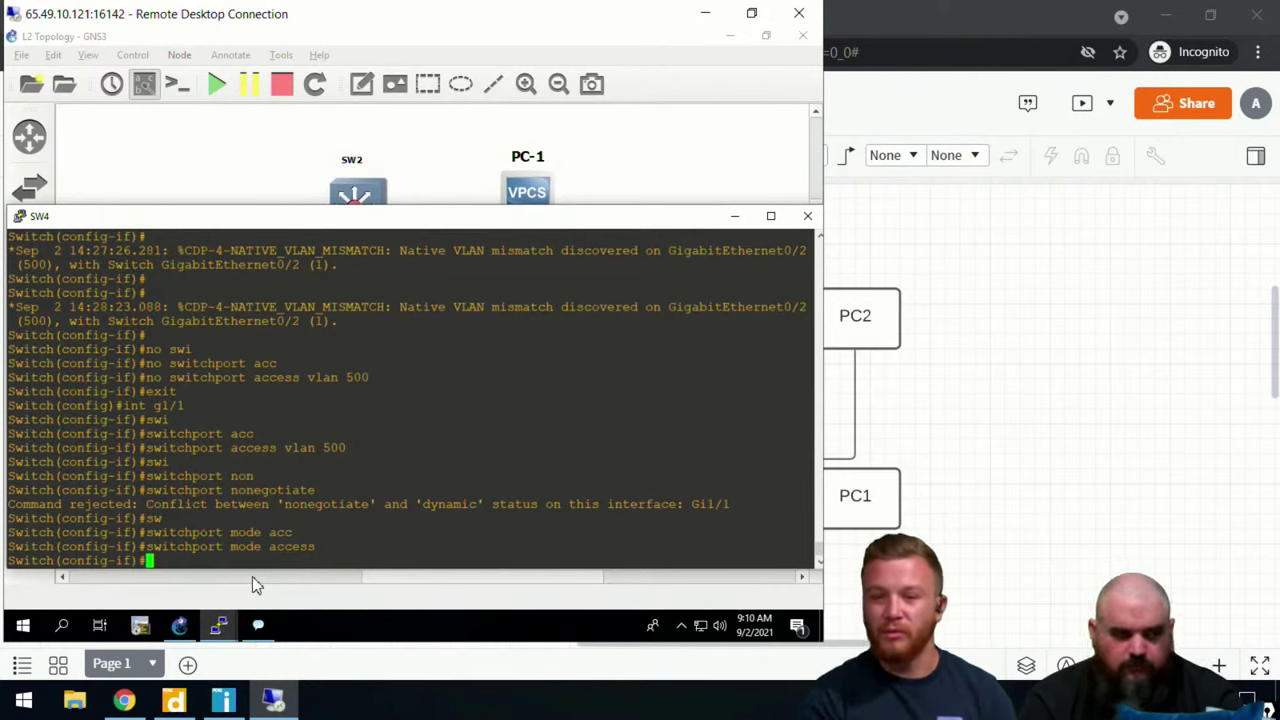
Step: Apply switchport nonegotiate to SW4's g1/1 and end the configuration session
key("Up")
key("Up")
key("Up")
key("Up")
key("Return")
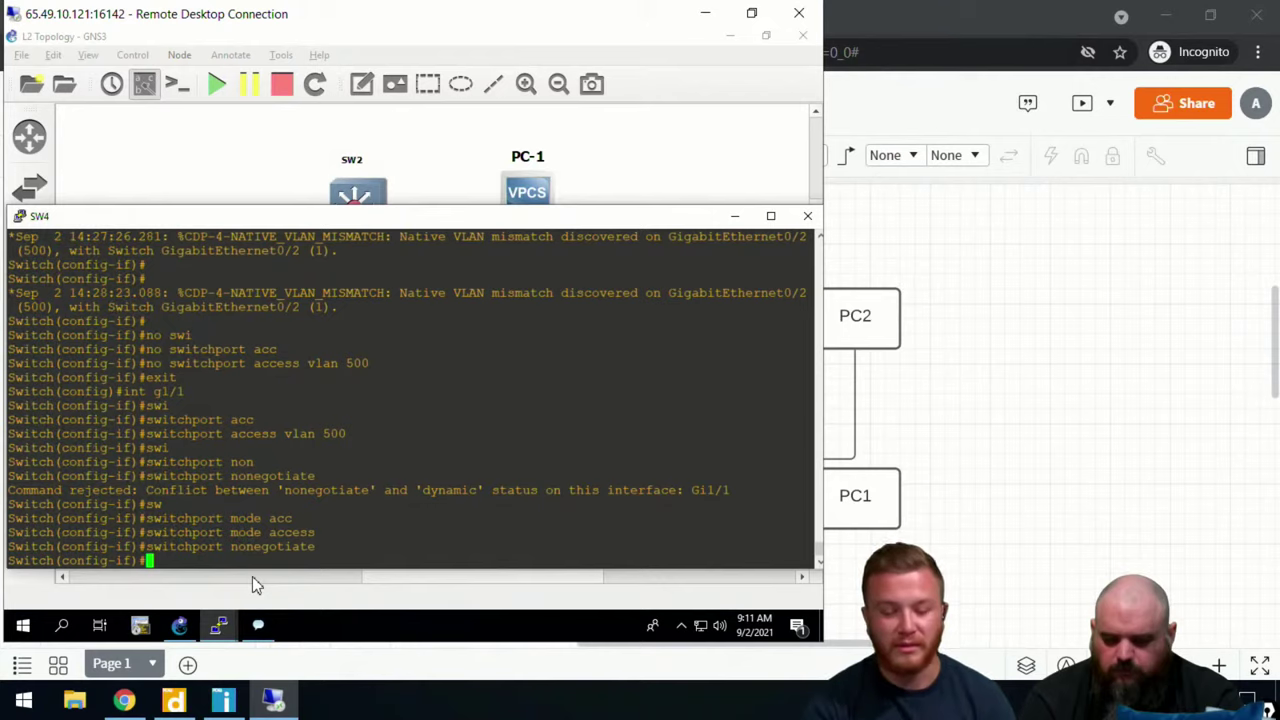
type("end")
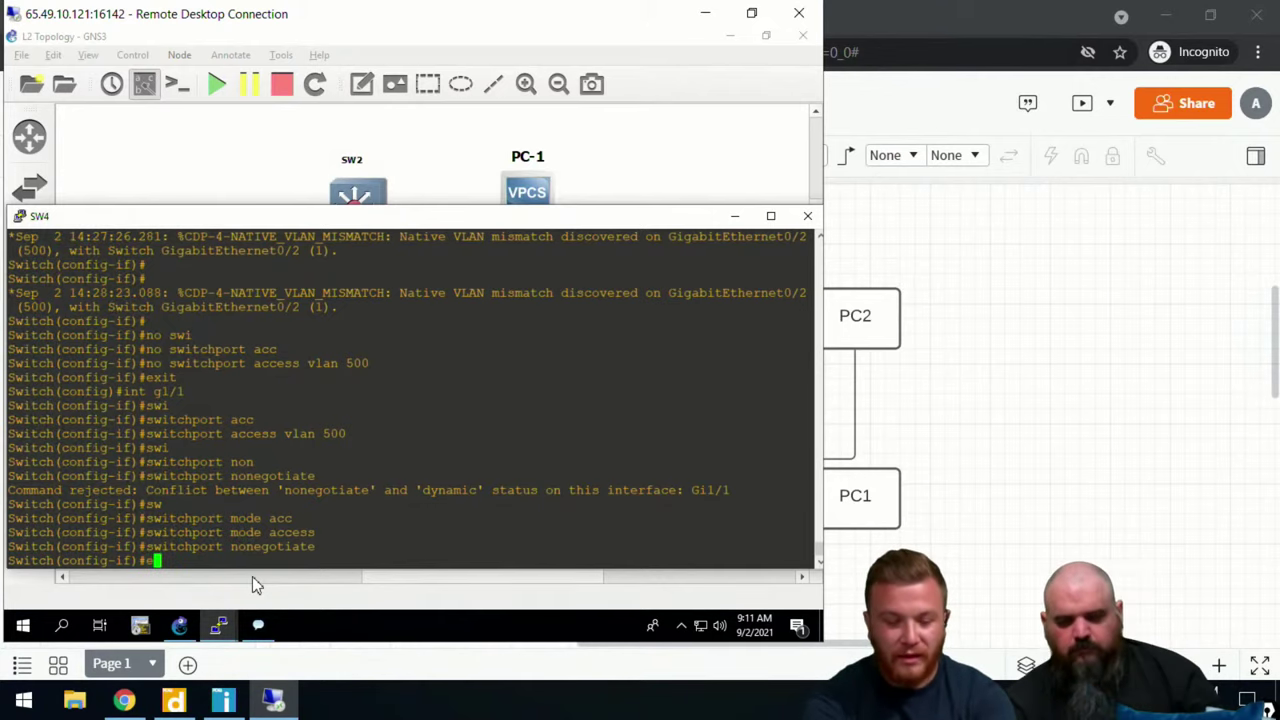
key("Return")
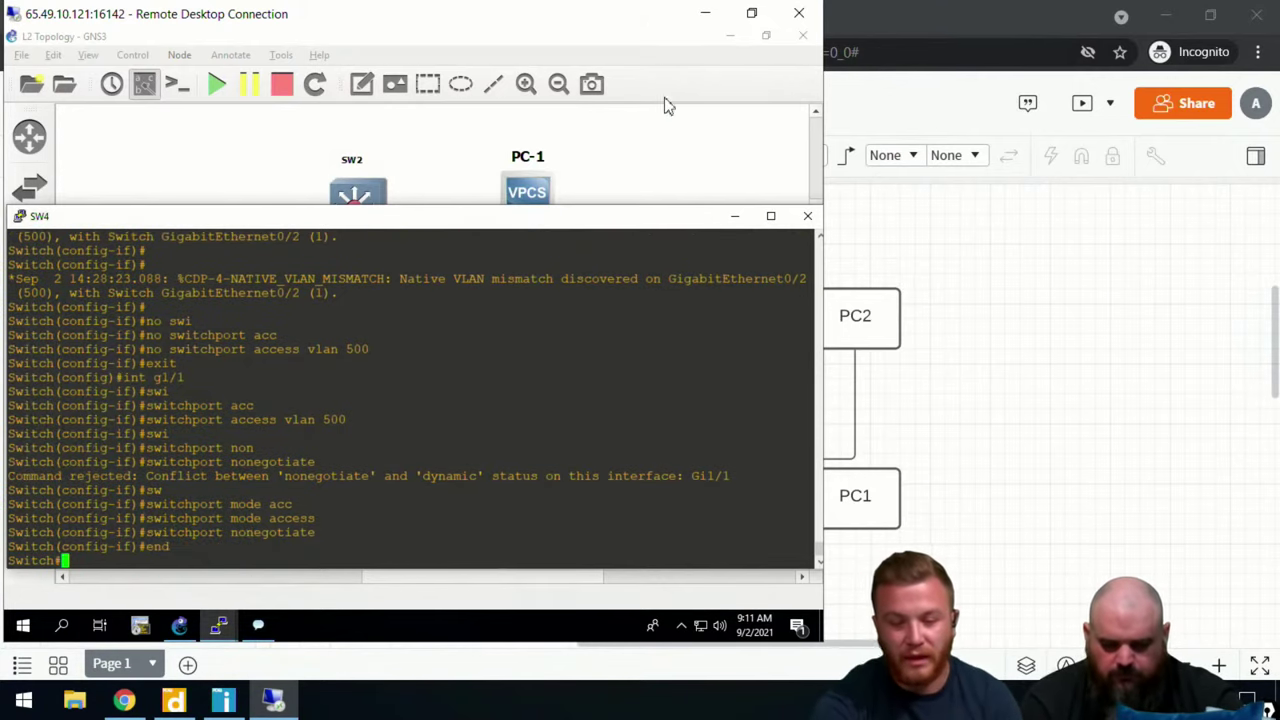
Step: Open PC-1's console from the topology and send a DHCP request with the dhcp command
left_click(662, 152)
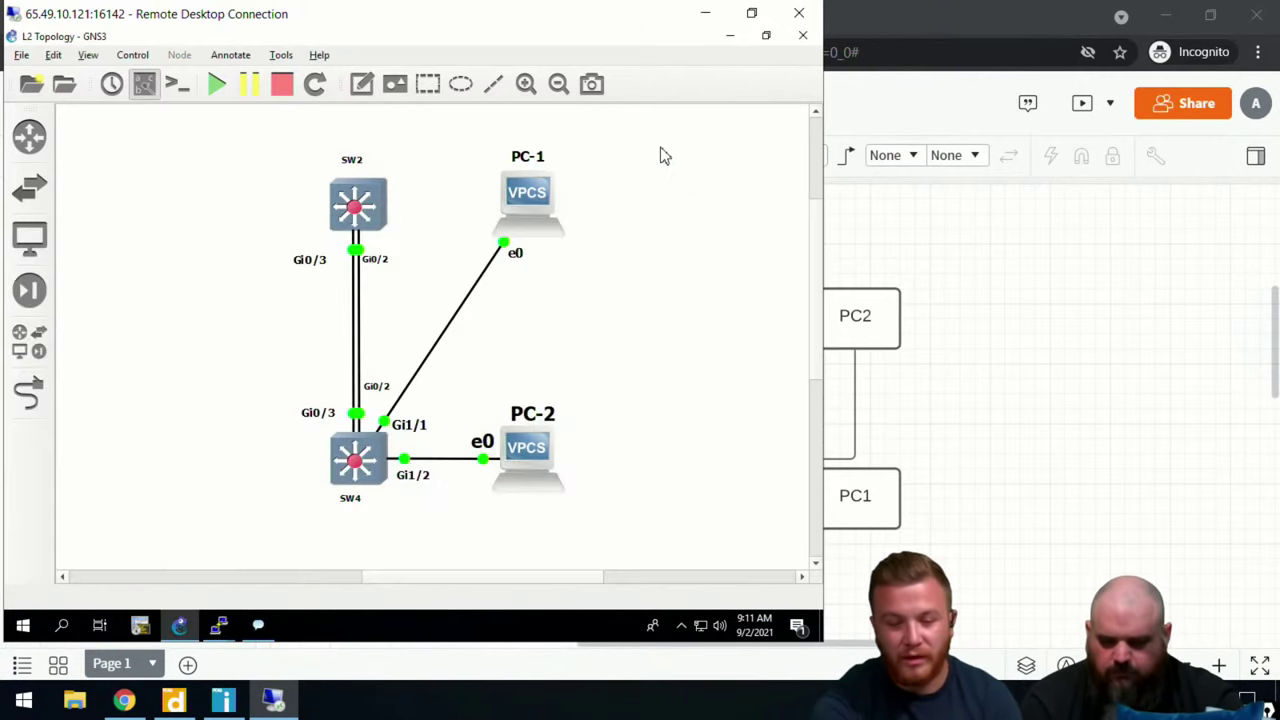
double_click(524, 236)
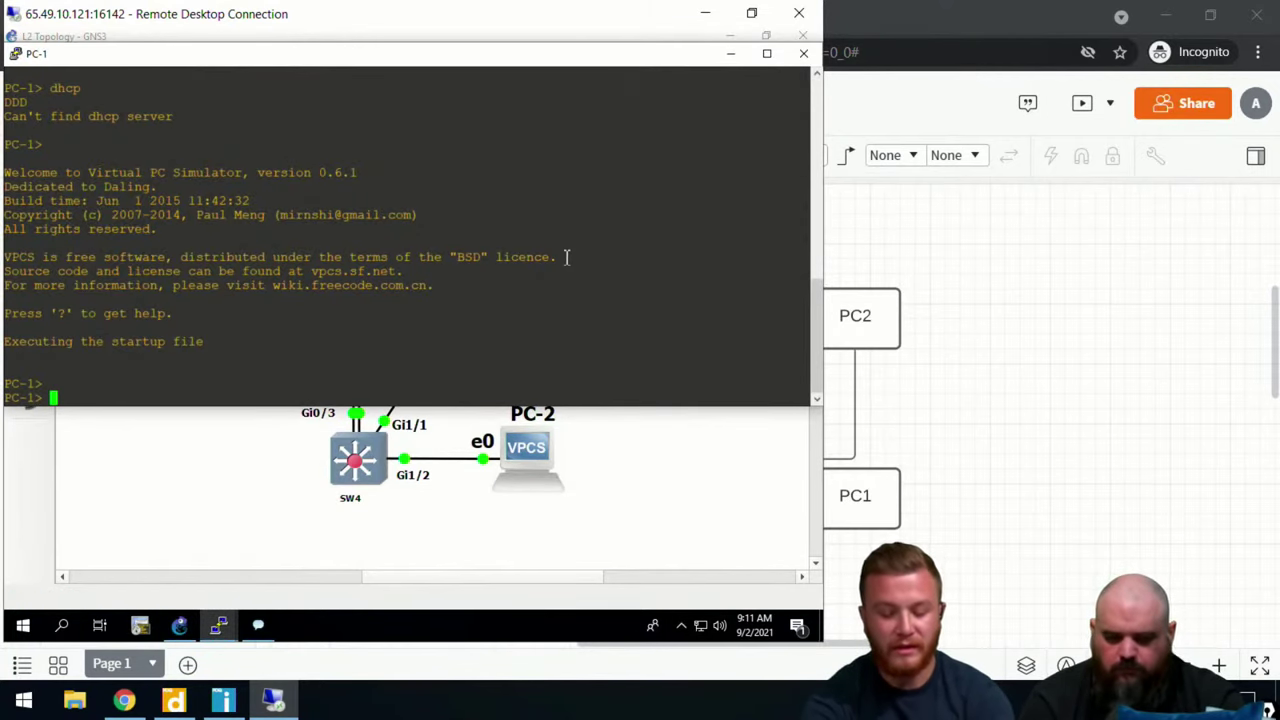
type("dhcp")
key("Return")
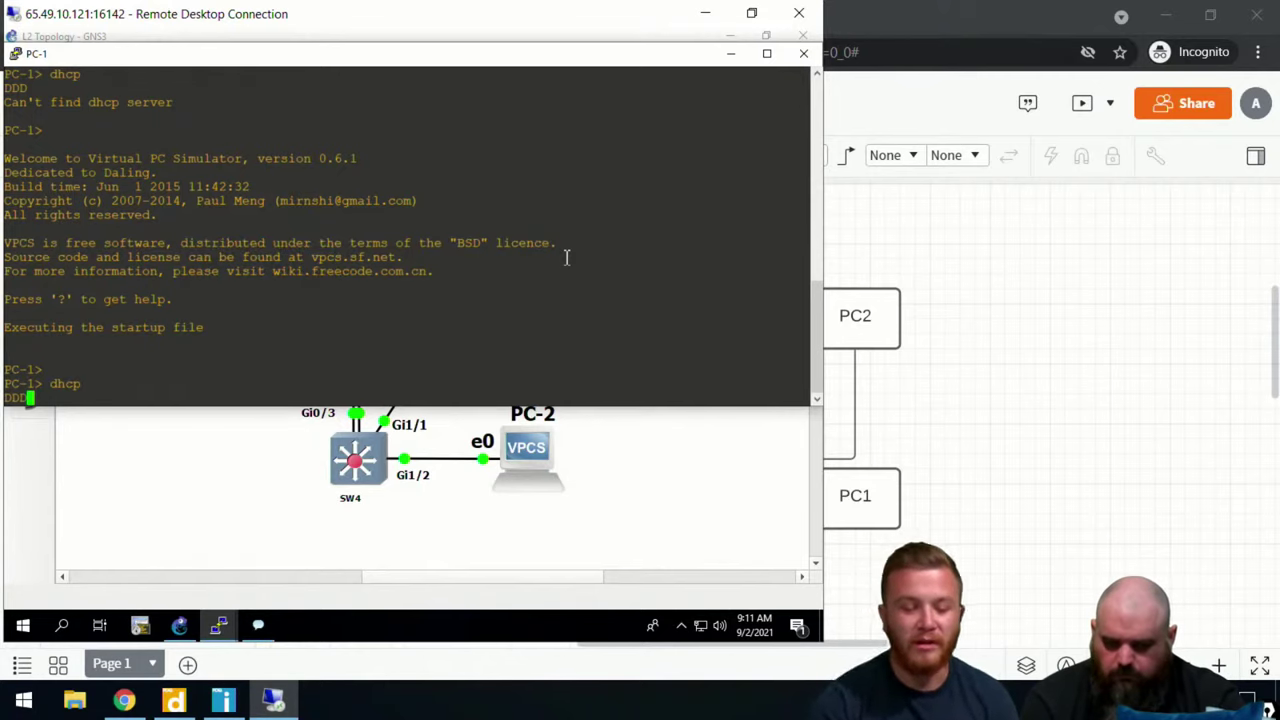
Step: Return to SW4's console and display the MAC address table with sh mac address-table to check learned VLANs and ports
left_click(356, 462)
double_click(356, 462)
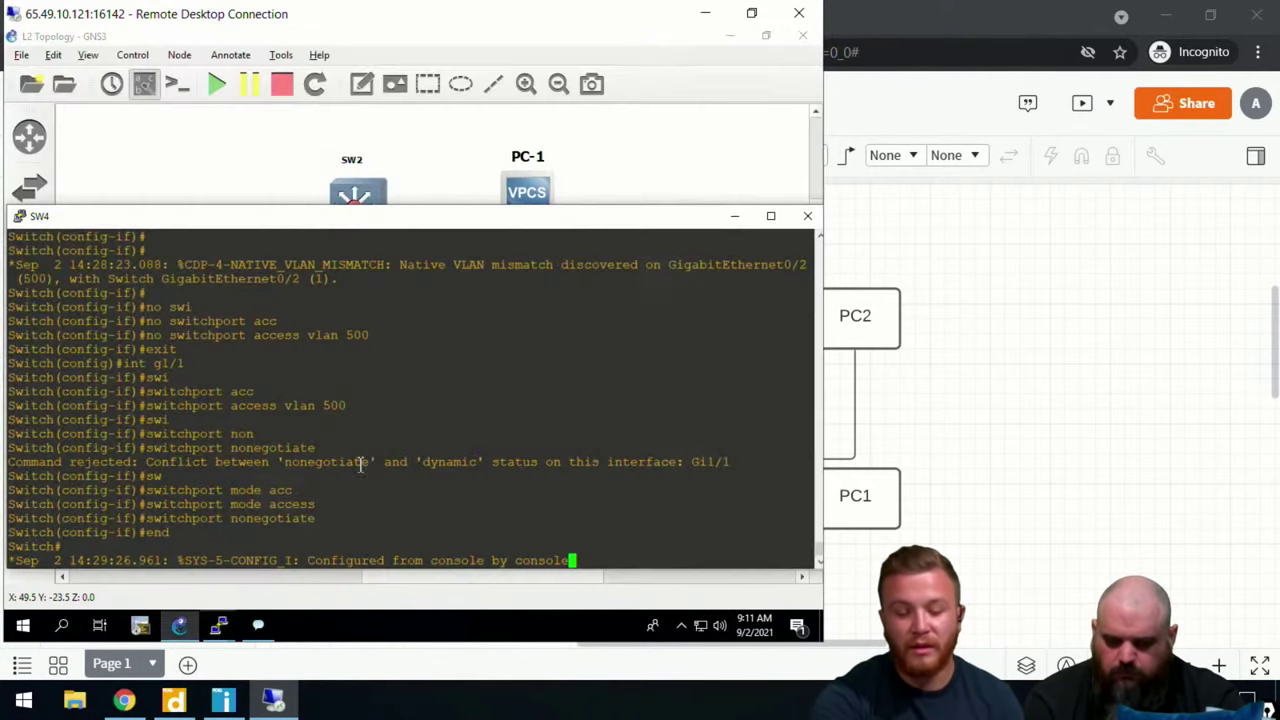
key("Return")
key("Return")
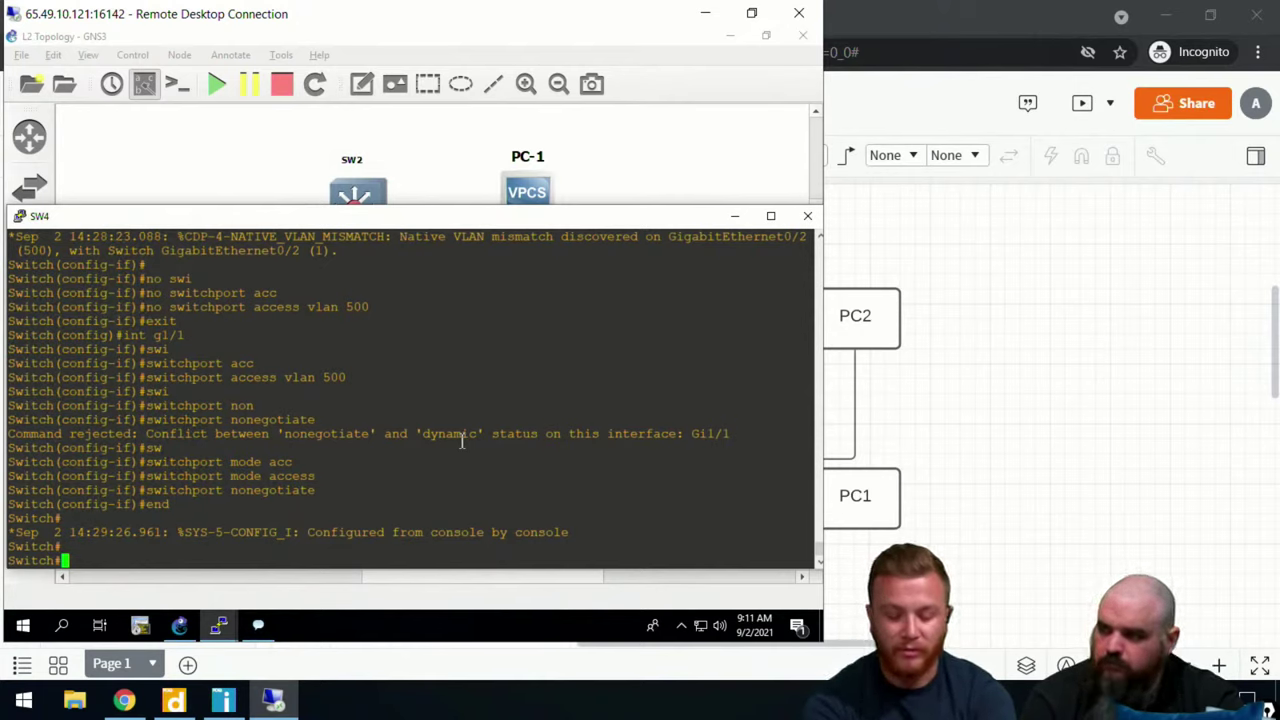
type("sh macc add")
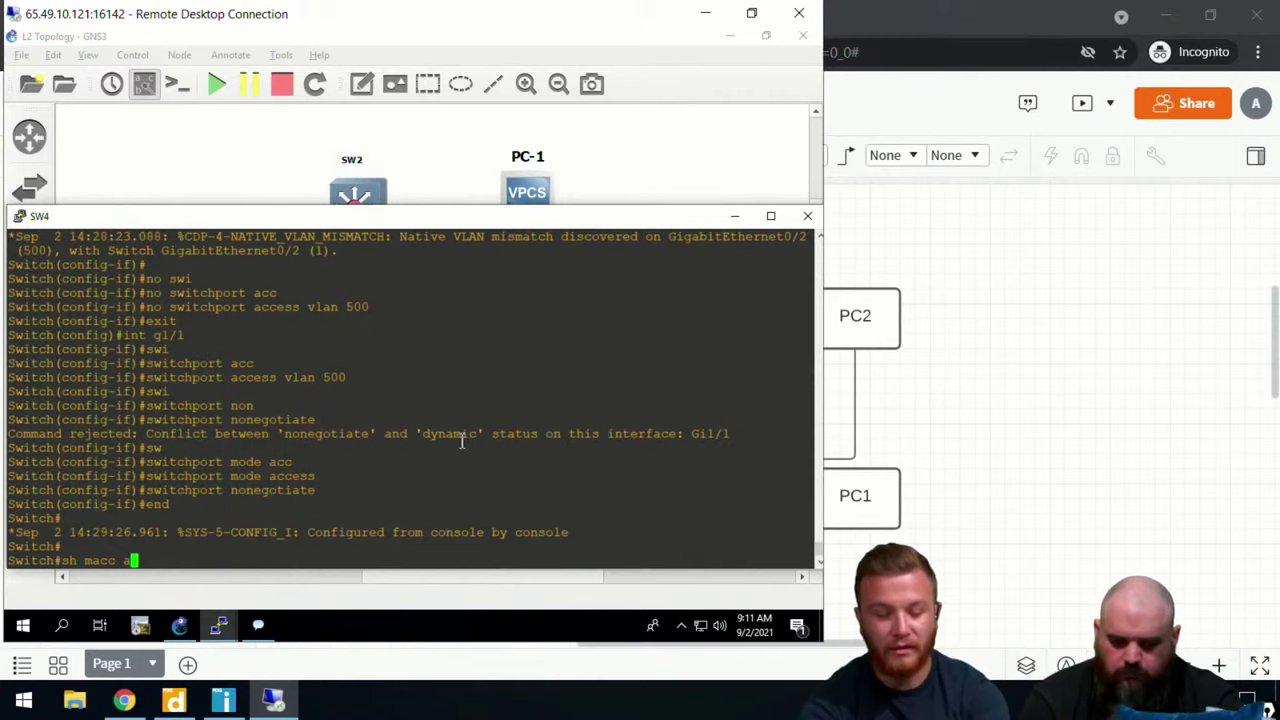
key("BackSpace")
key("BackSpace")
key("BackSpace")
key("BackSpace")
key("BackSpace")
key("BackSpace")
type("c ")
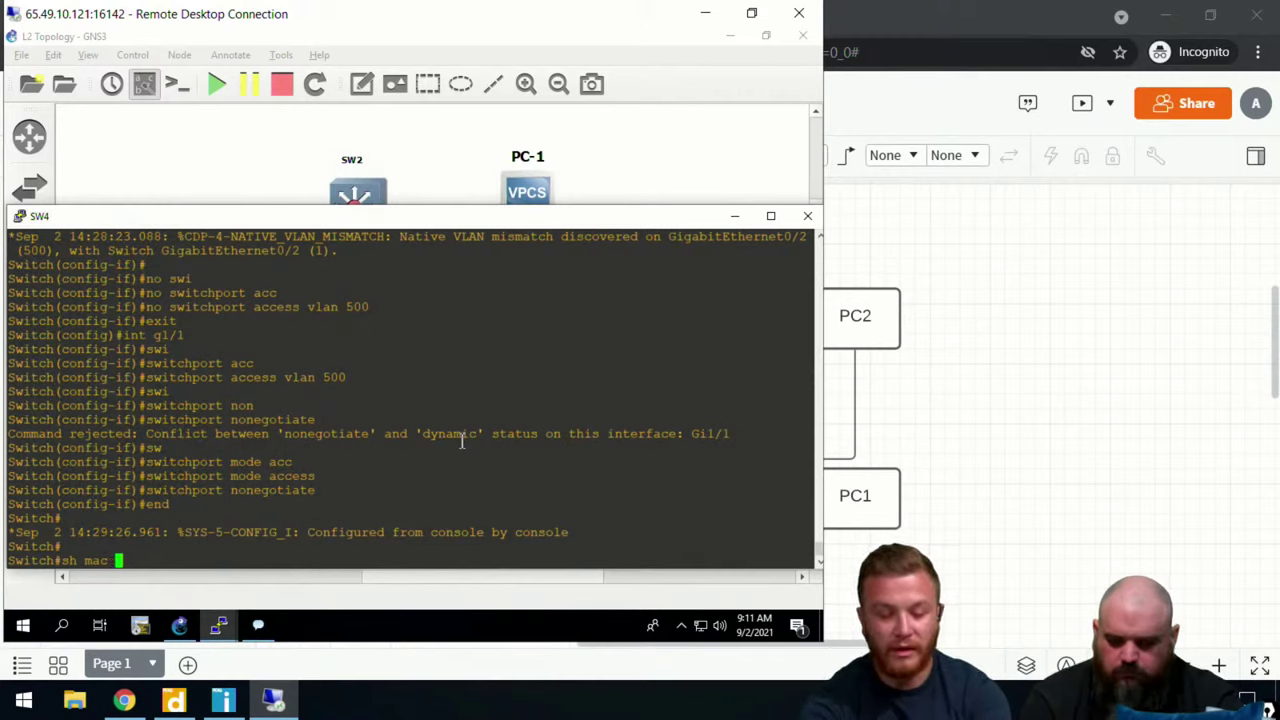
type("add")
key("Tab")
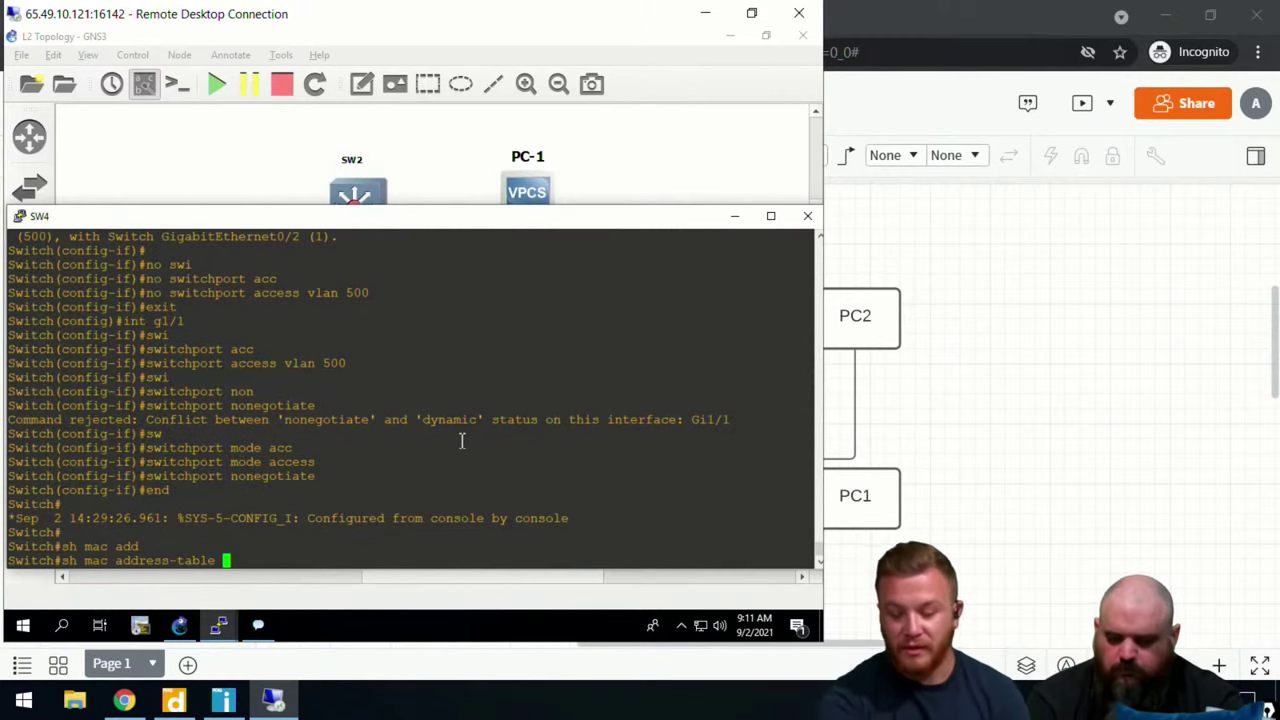
key("Return")
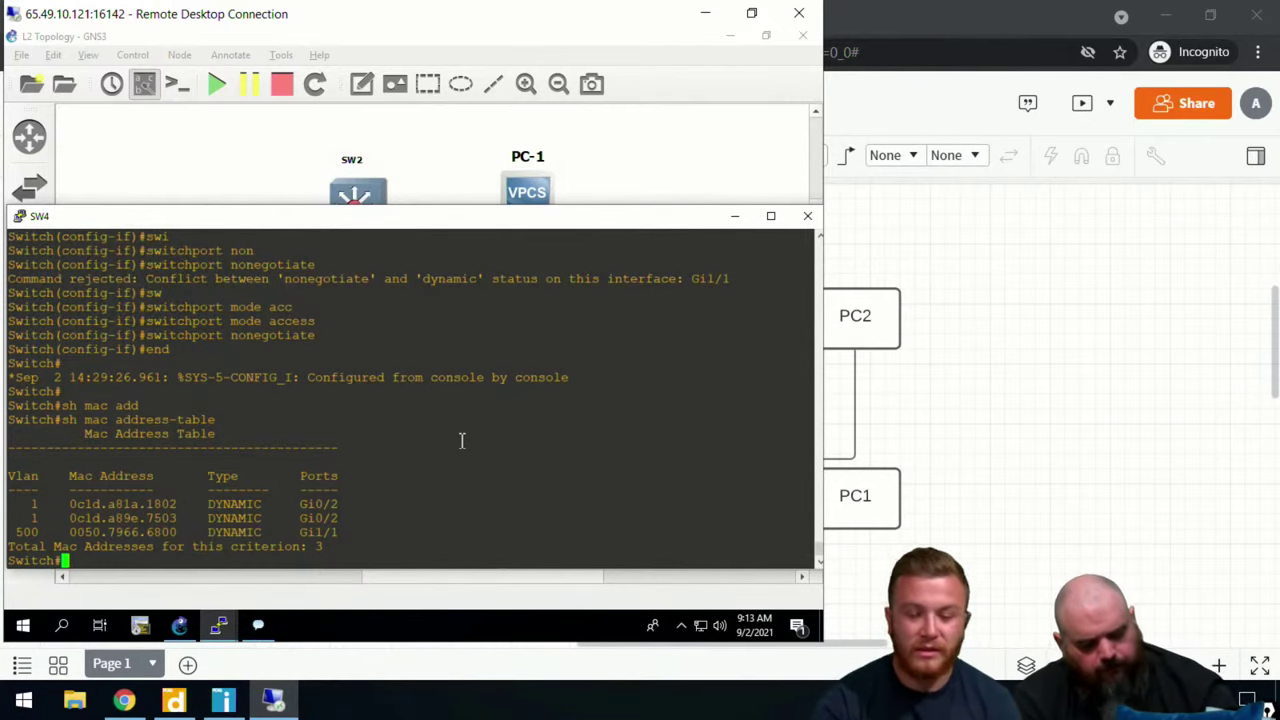
Step: Minimize SW4's console and delete the link between PC-1 and SW4 in the topology
left_click(735, 216)
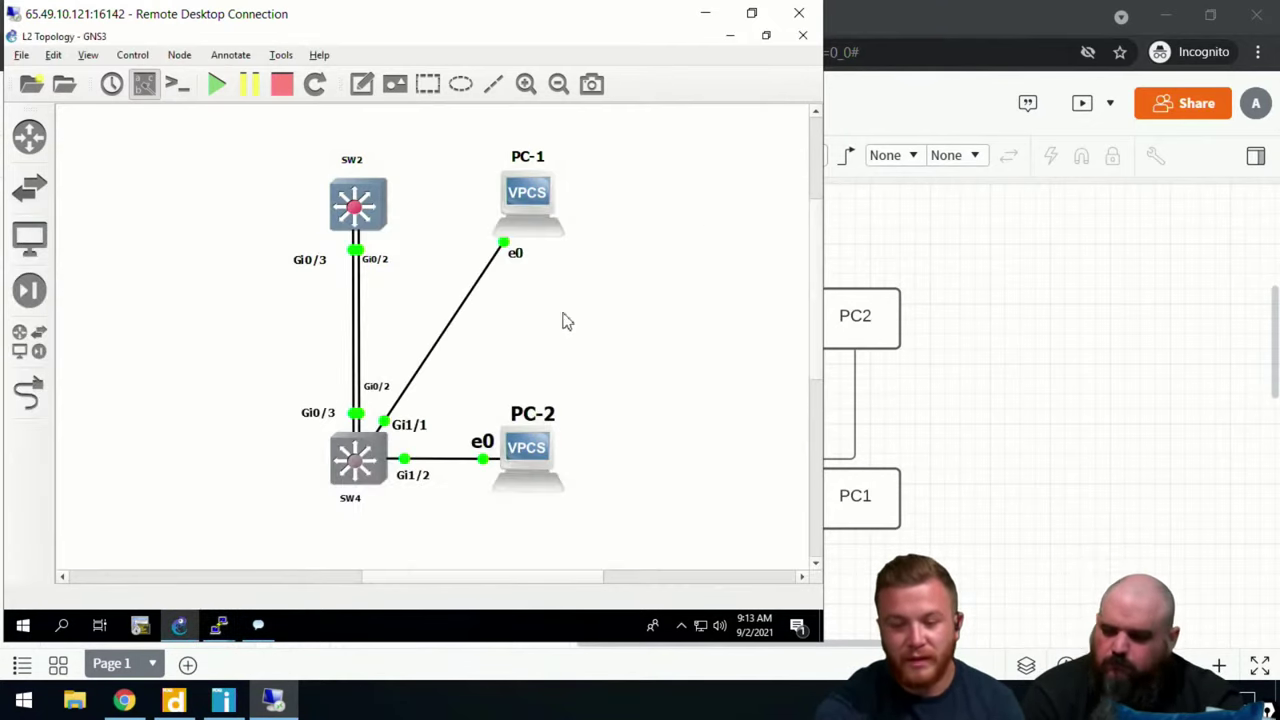
right_click(476, 298)
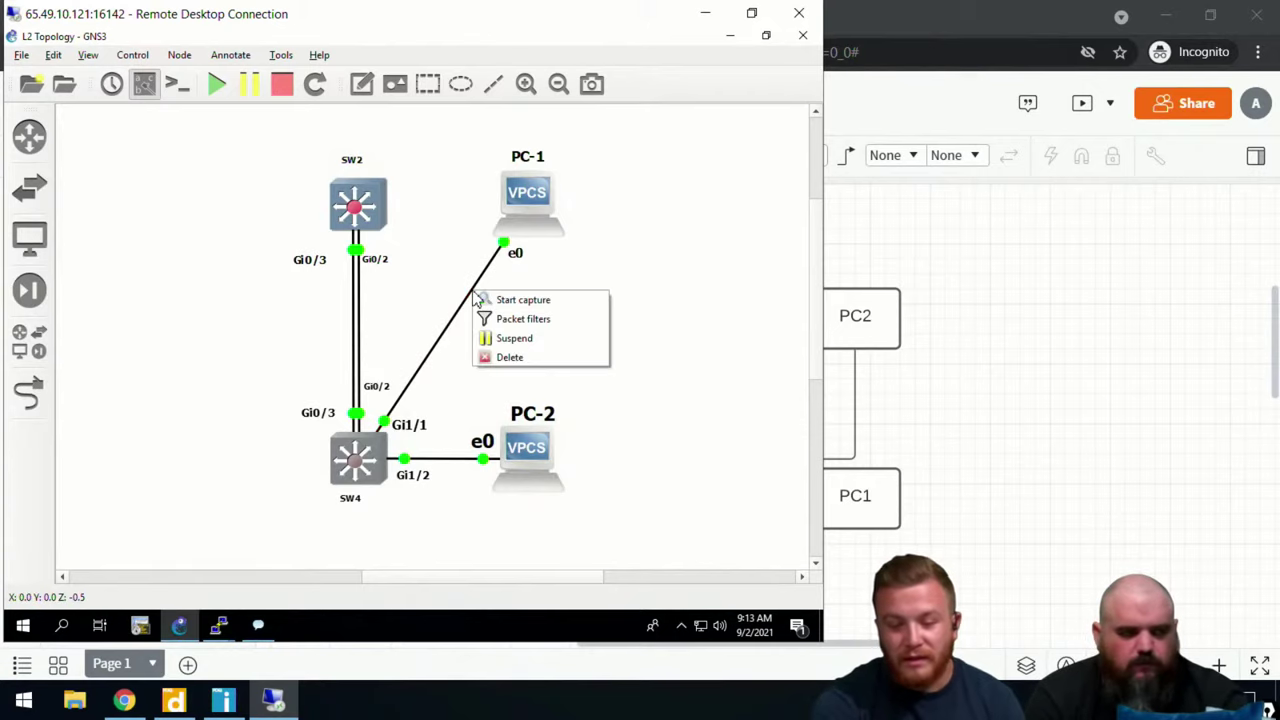
left_click(500, 358)
Step: Add a link from PC-1's Ethernet0 to SW2's Gi1/1 port and leave link mode
left_click(29, 392)
left_click(510, 205)
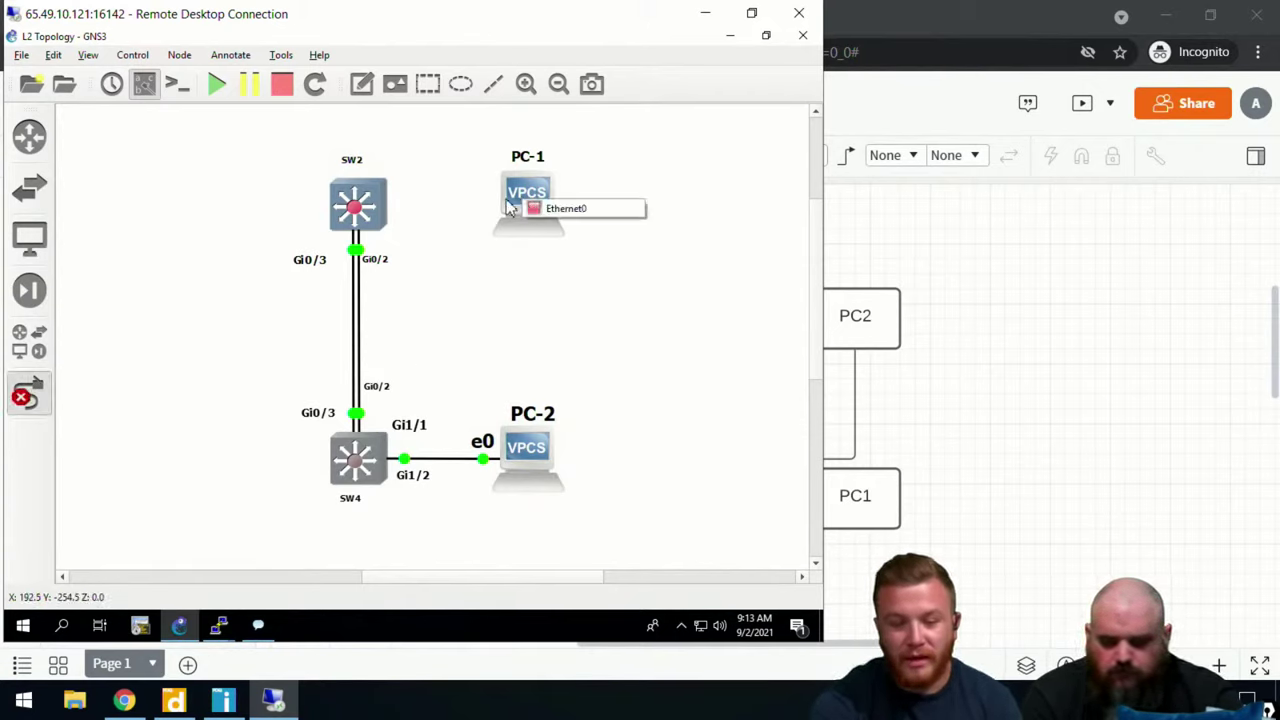
left_click(625, 209)
left_click(386, 209)
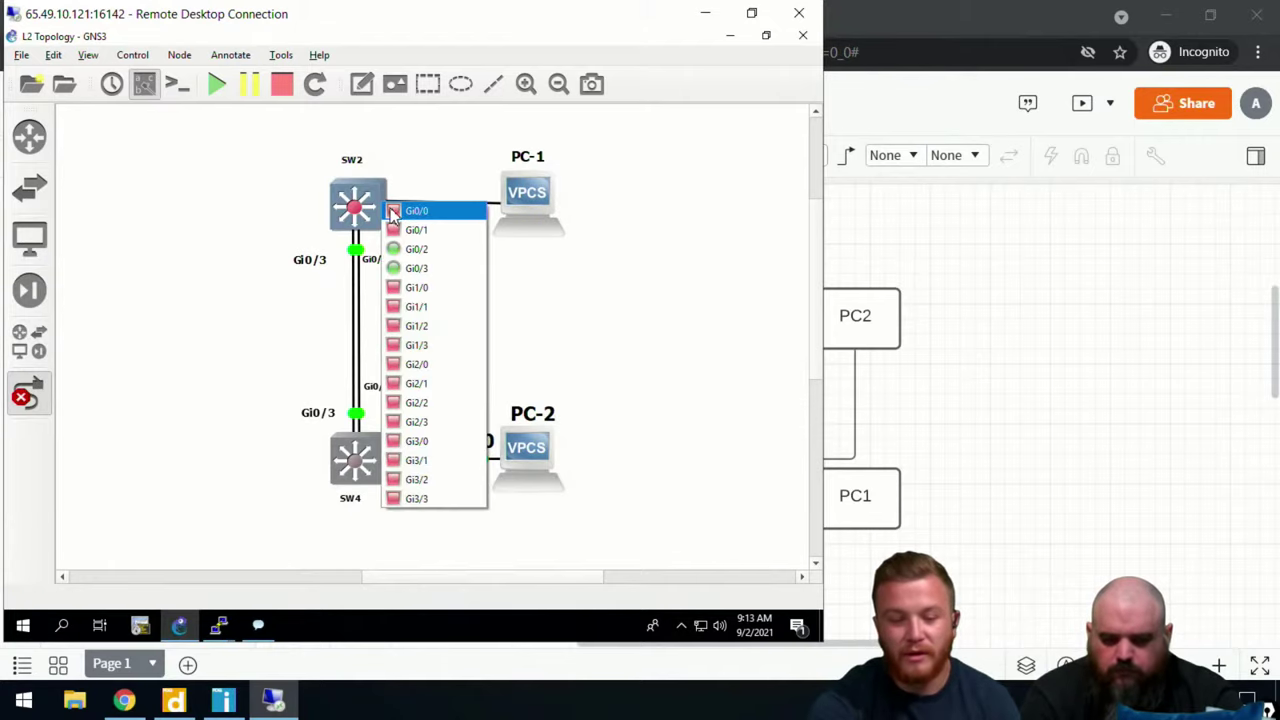
left_click(417, 306)
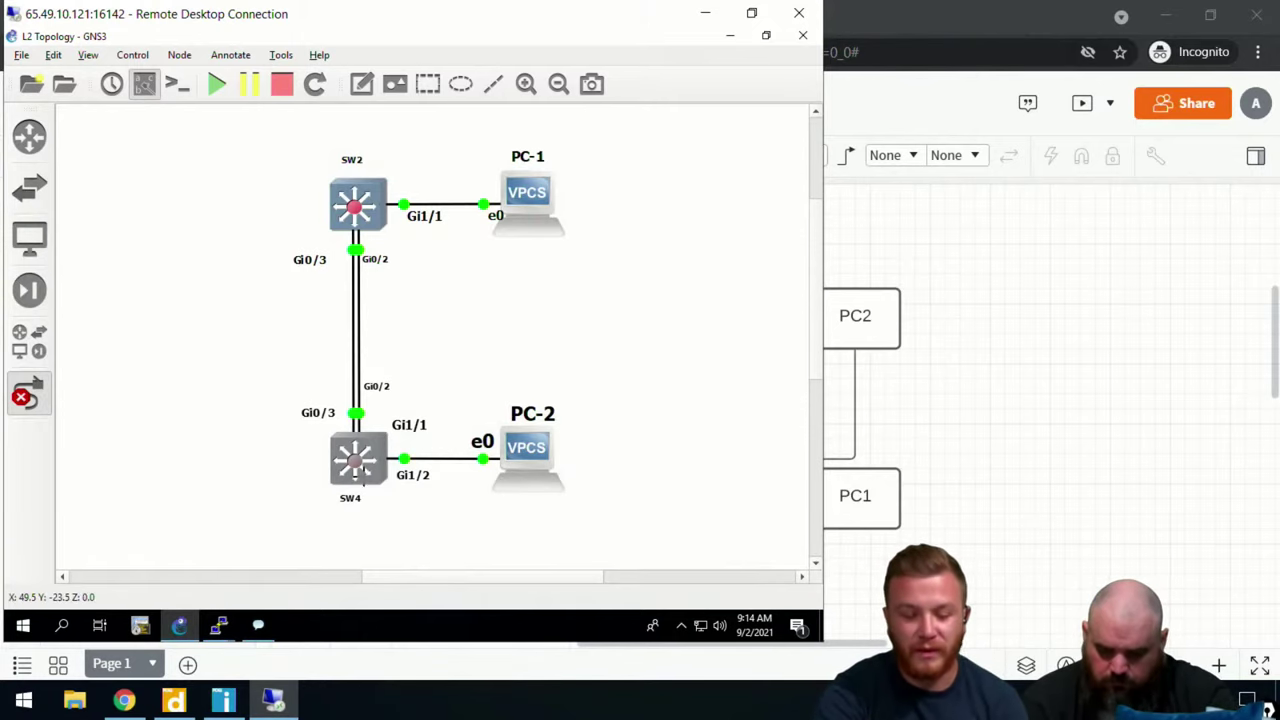
right_click(186, 278)
Step: List SW4's CDP neighbors with sh cdp neigh to check which ports connect to the other switch
double_click(356, 470)
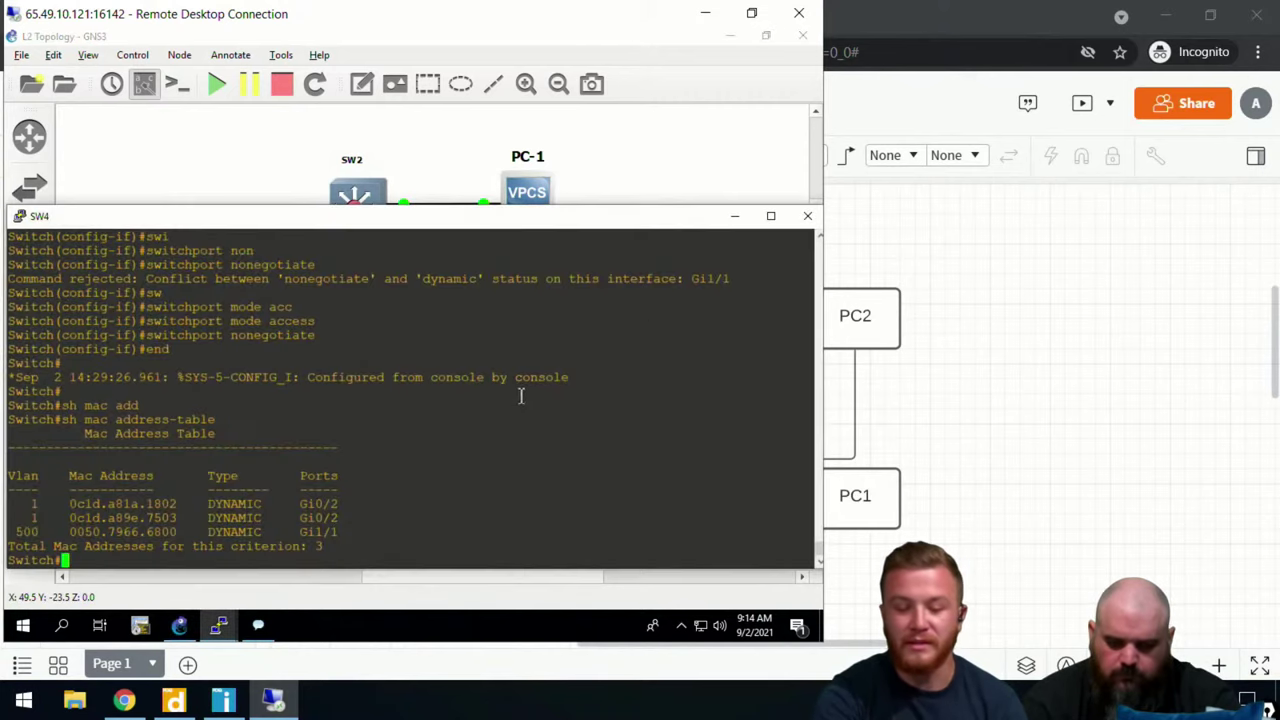
type("sh cdp neigh")
key("Return")
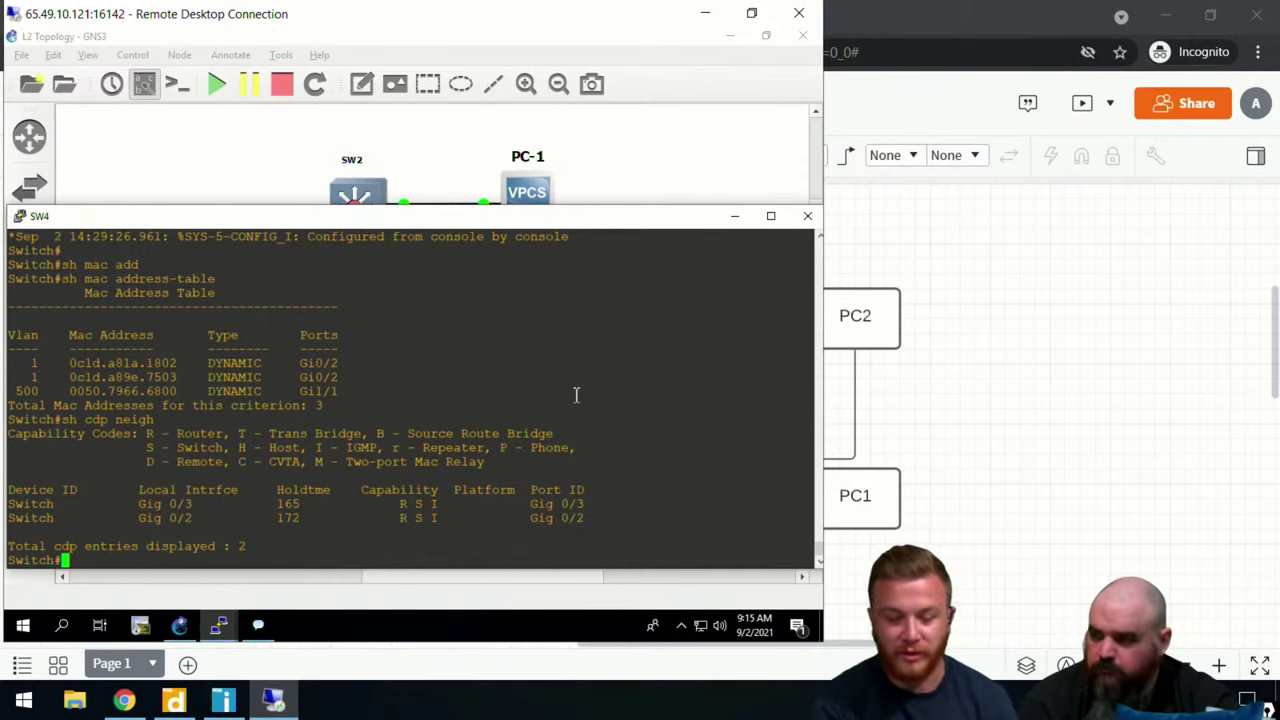
Step: Enter global configuration mode on SW4 and open interface g0/3 for configuration
type("int g0")
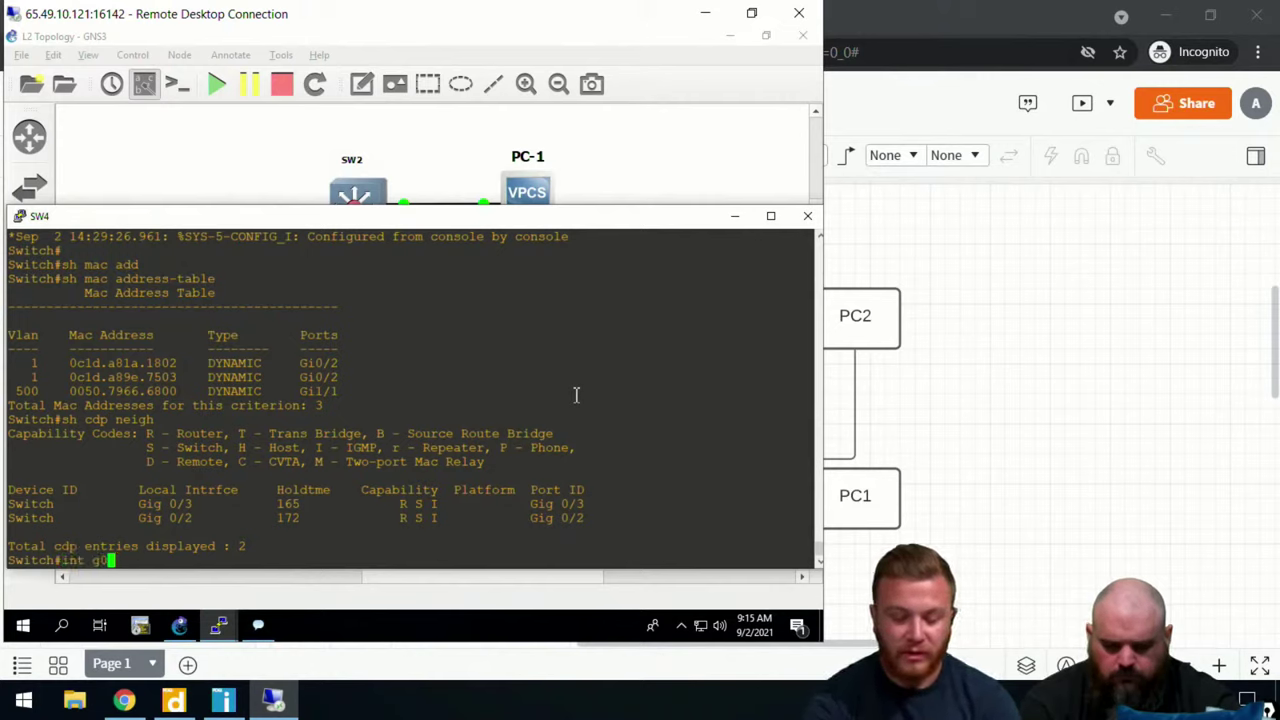
type("/3")
key("Return")
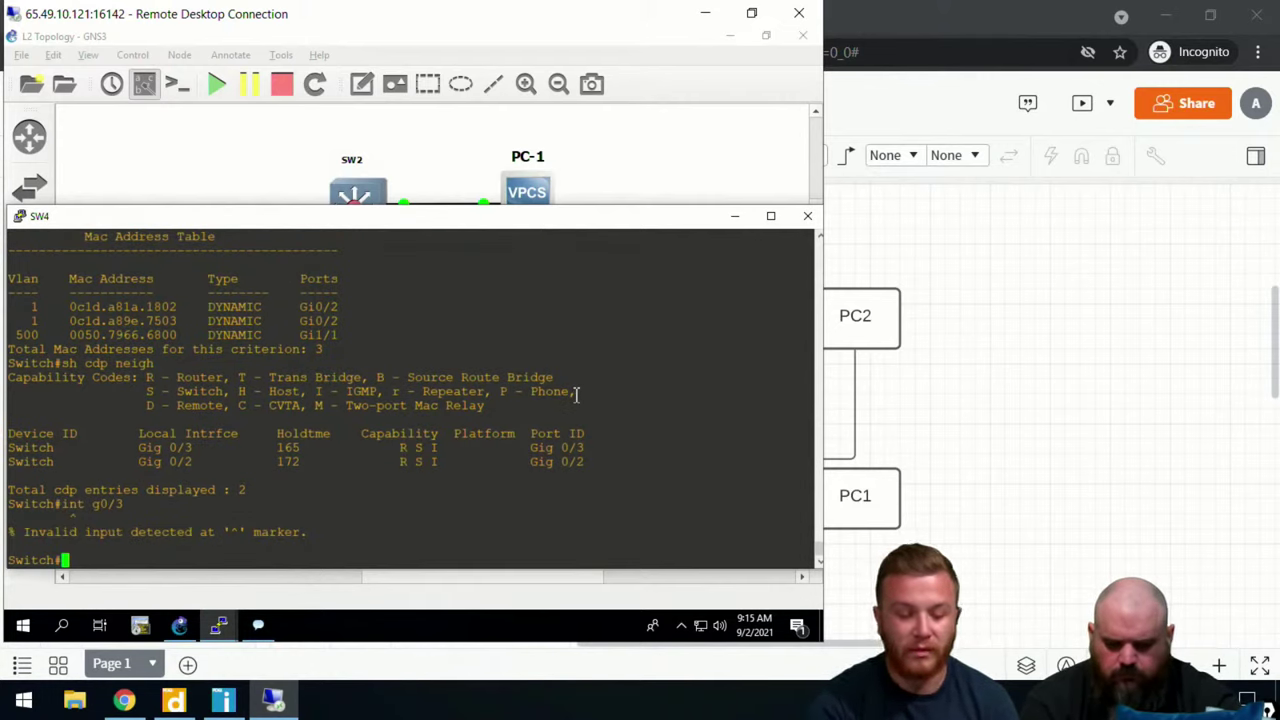
type("config t")
key("Return")
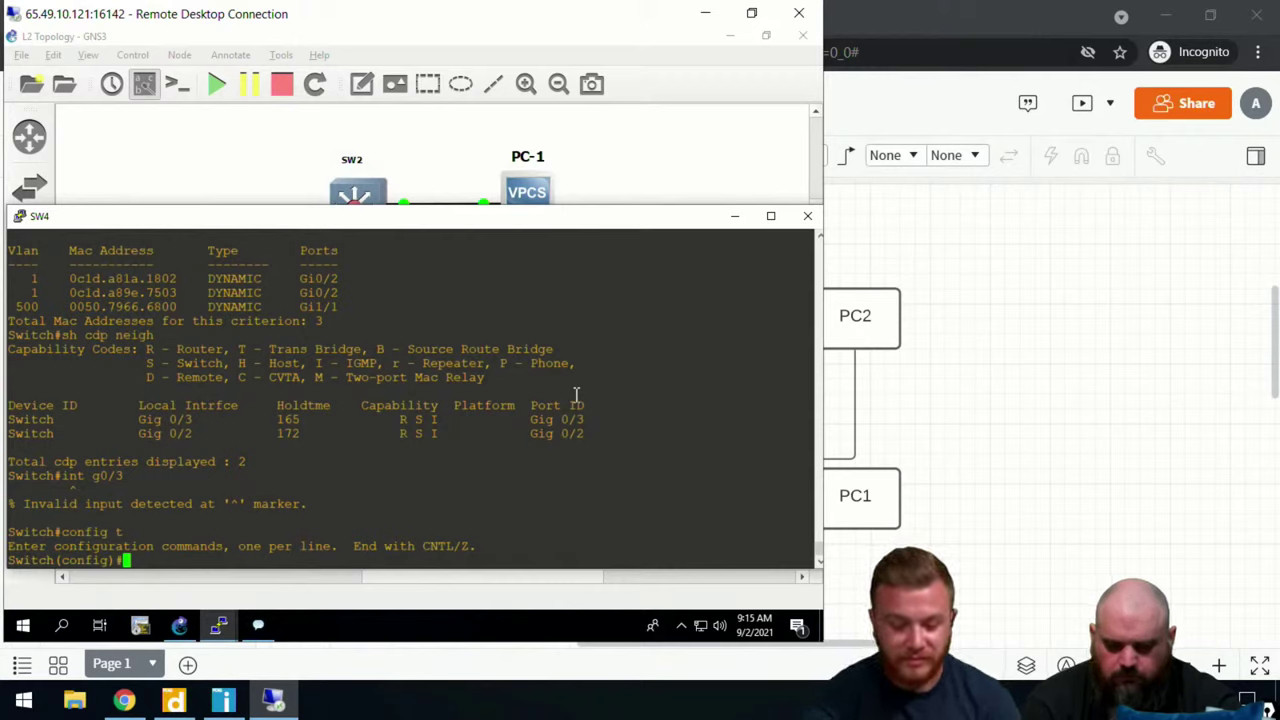
type("int g0/3")
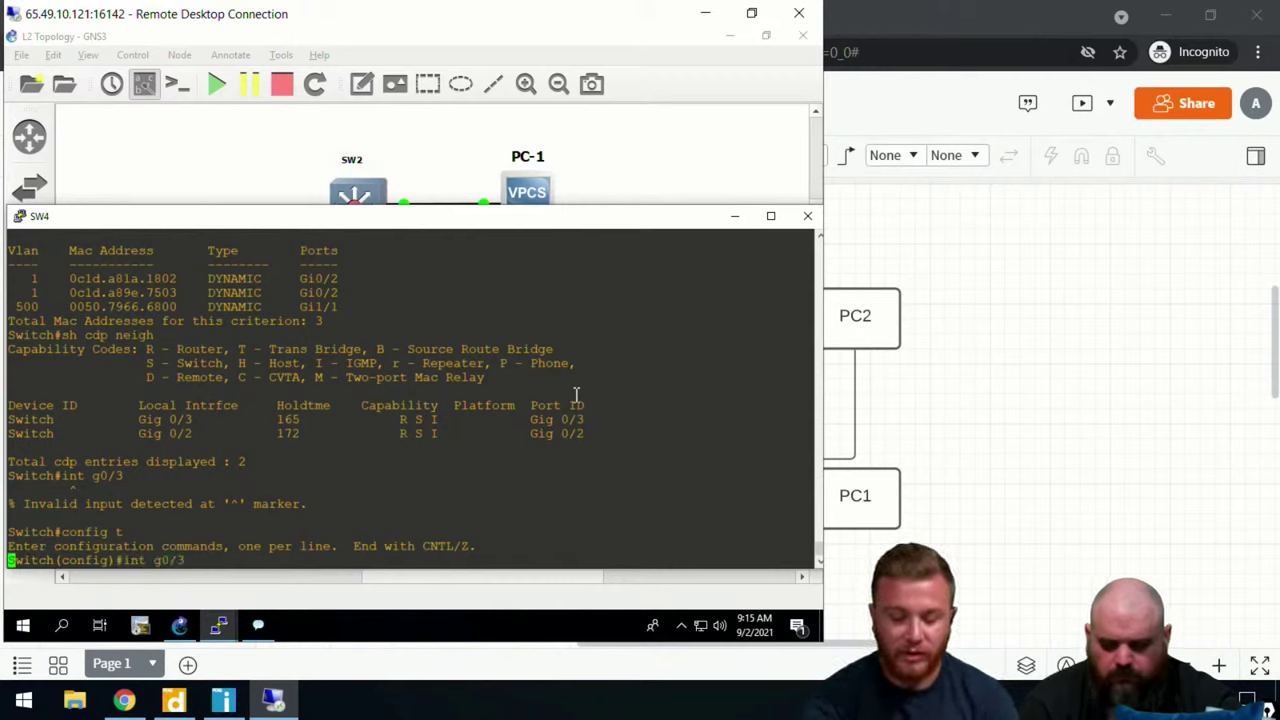
key("Return")
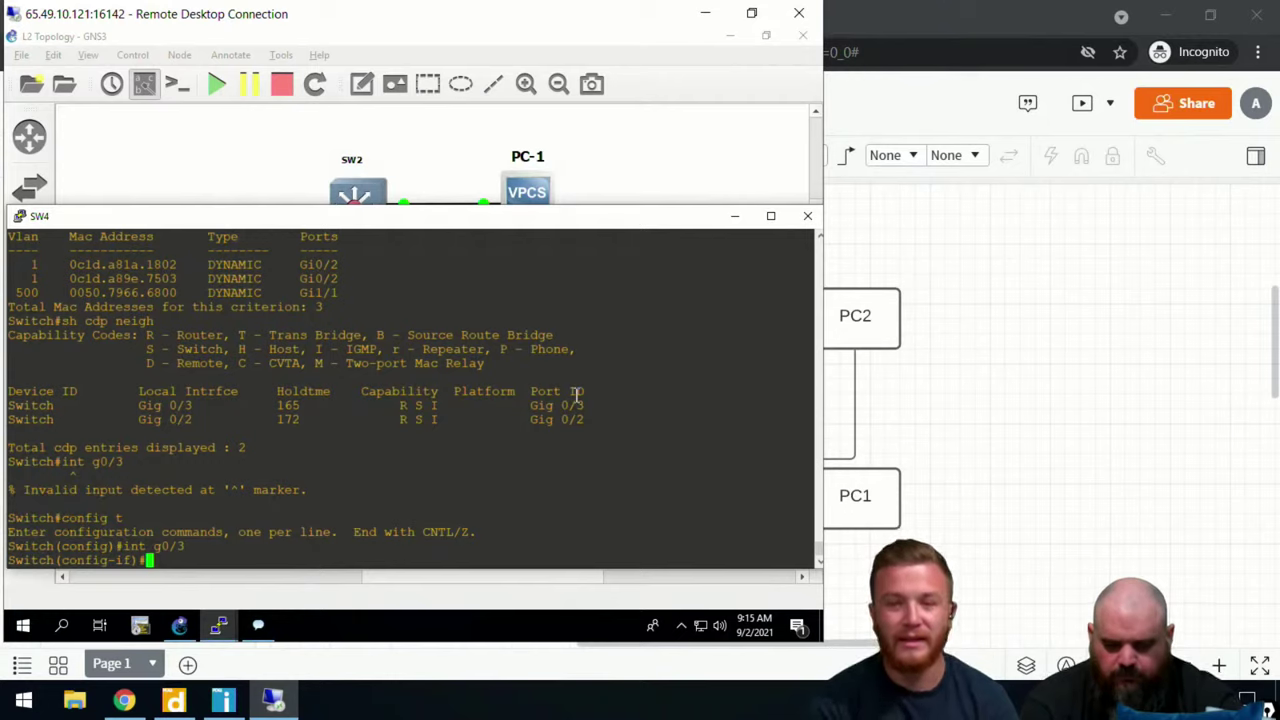
Step: Try to set SW4's g0/3 interface to trunk mode with switchport mode trunk
type("swi")
key("Tab")
type("acc")
key("Tab")
key("BackSpace")
key("BackSpace")
key("BackSpace")
key("BackSpace")
key("BackSpace")
key("BackSpace")
key("BackSpace")
type("mode trunk")
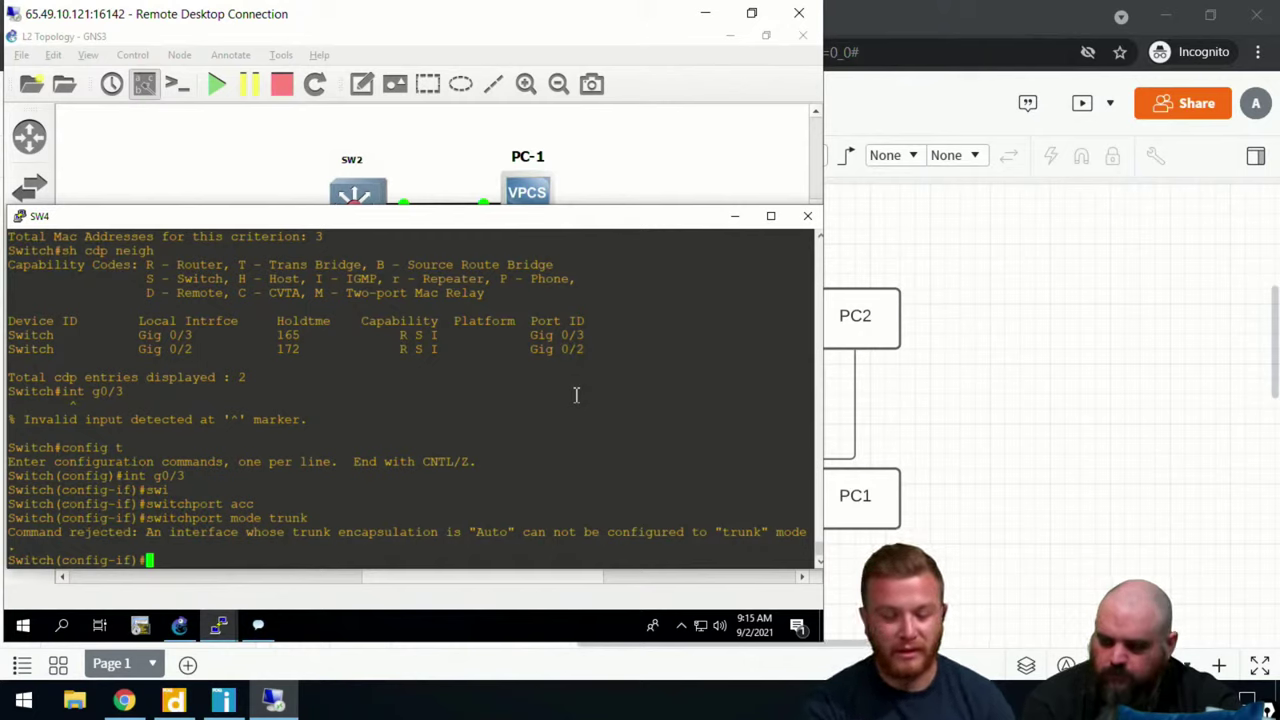
Step: Set the trunk encapsulation of SW4's g0/3 interface to dot1q
type("swi")
key("Tab")
type("tru")
key("Tab")
type("en")
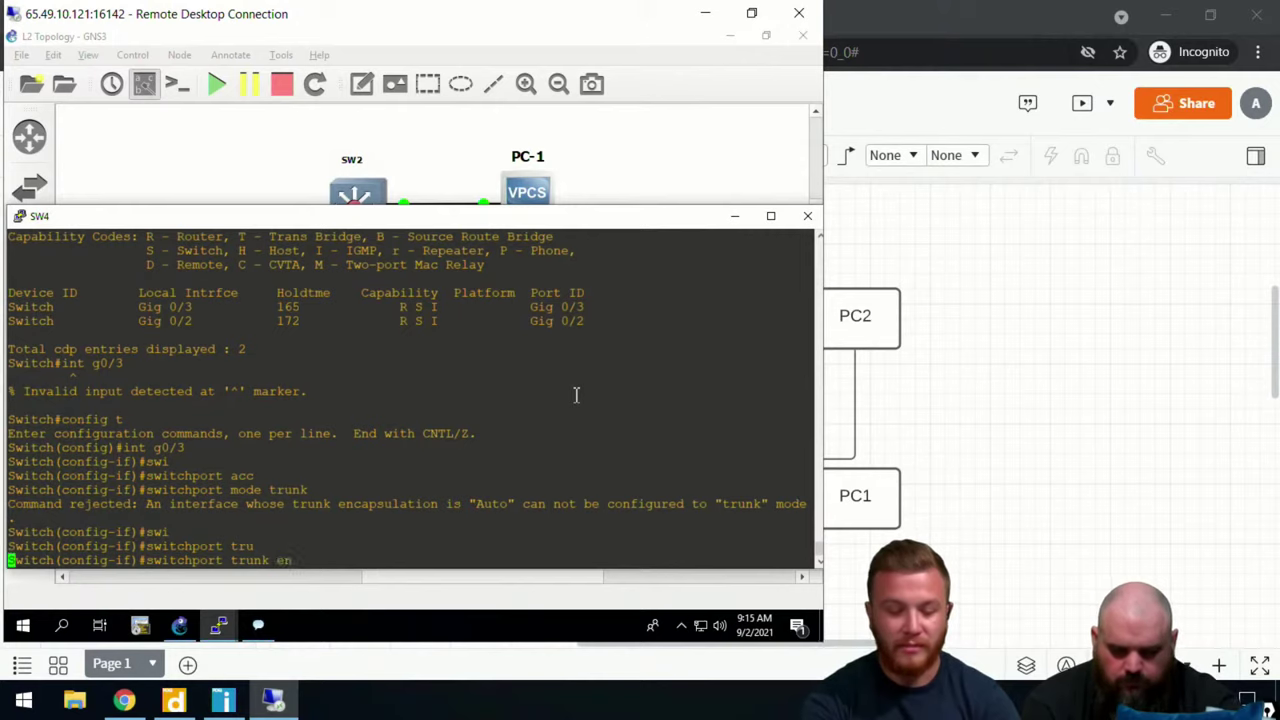
key("Tab")
type("do")
key("Tab")
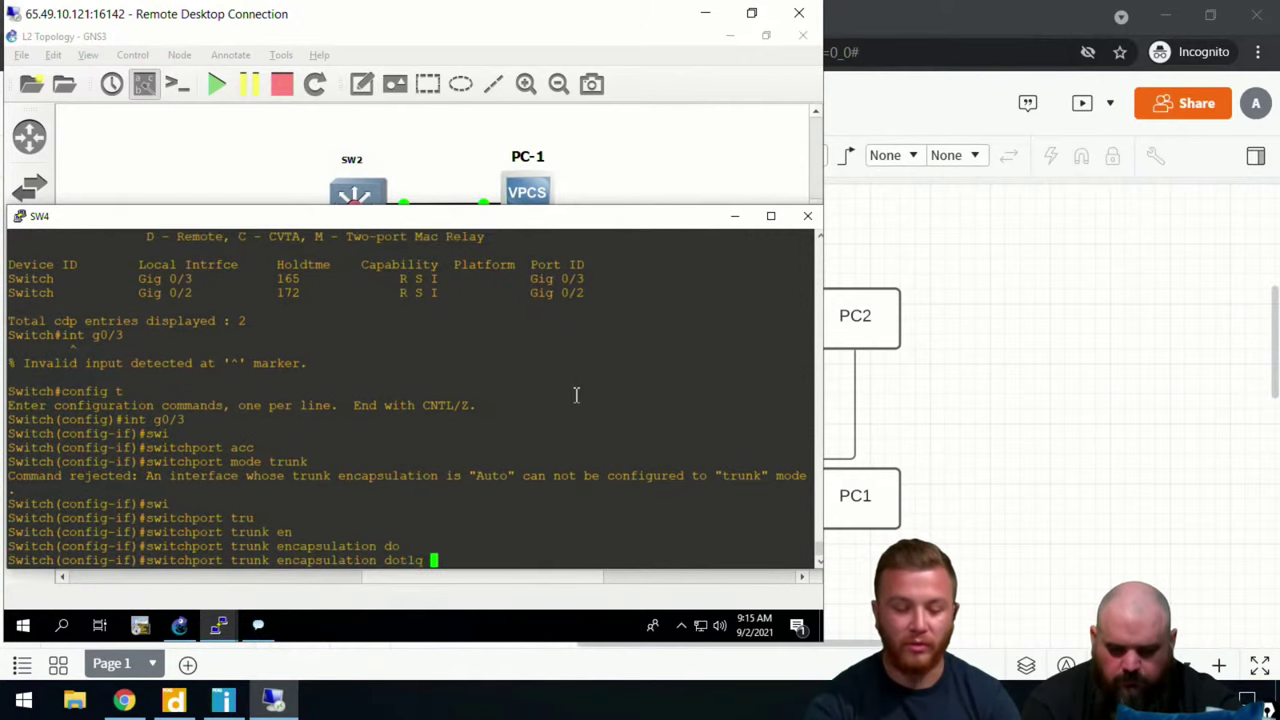
key("Return")
Step: Set SW4's g0/3 interface to switchport mode trunk and disable trunk negotiation with switchport nonegotiate
type("switchport mode trunk")
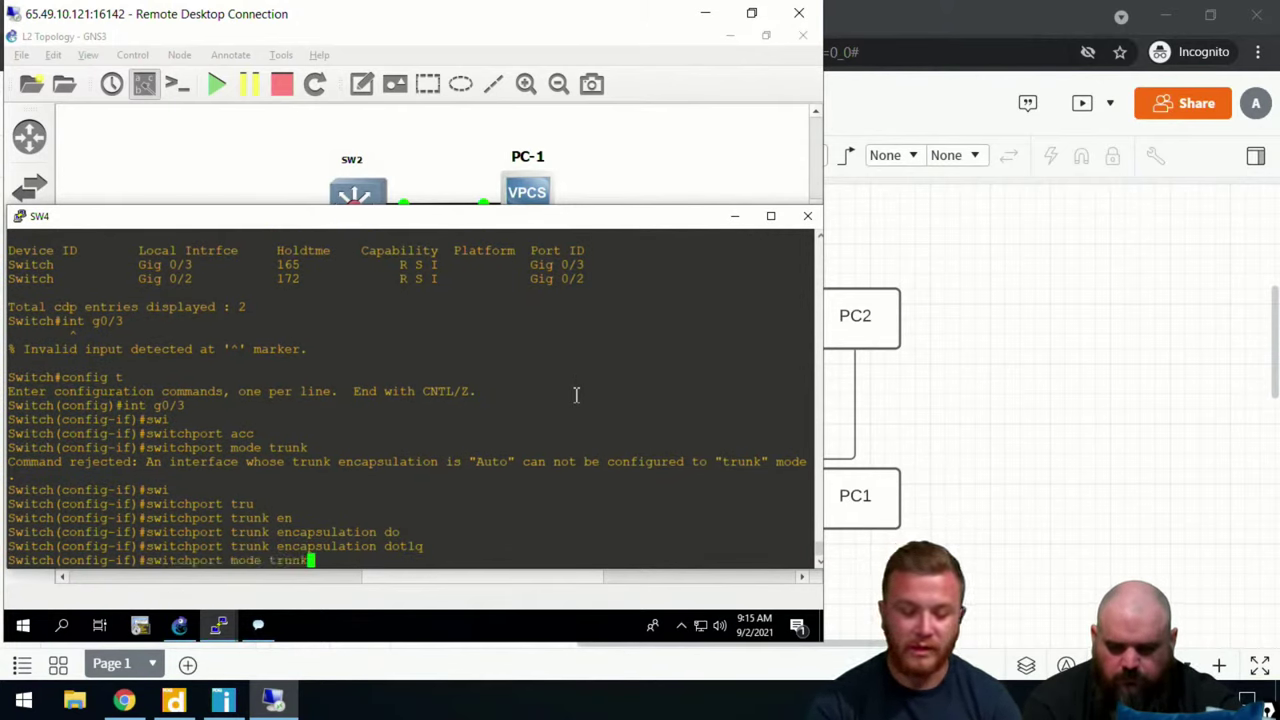
key("Return")
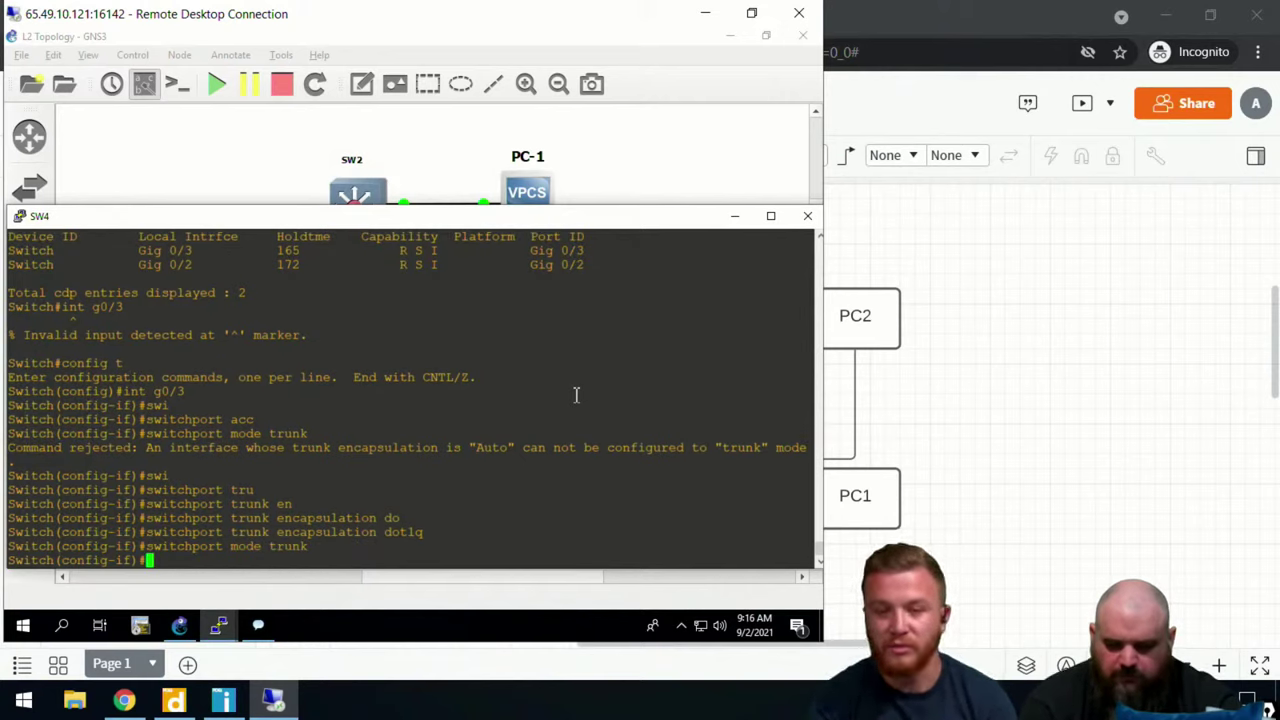
type("sw")
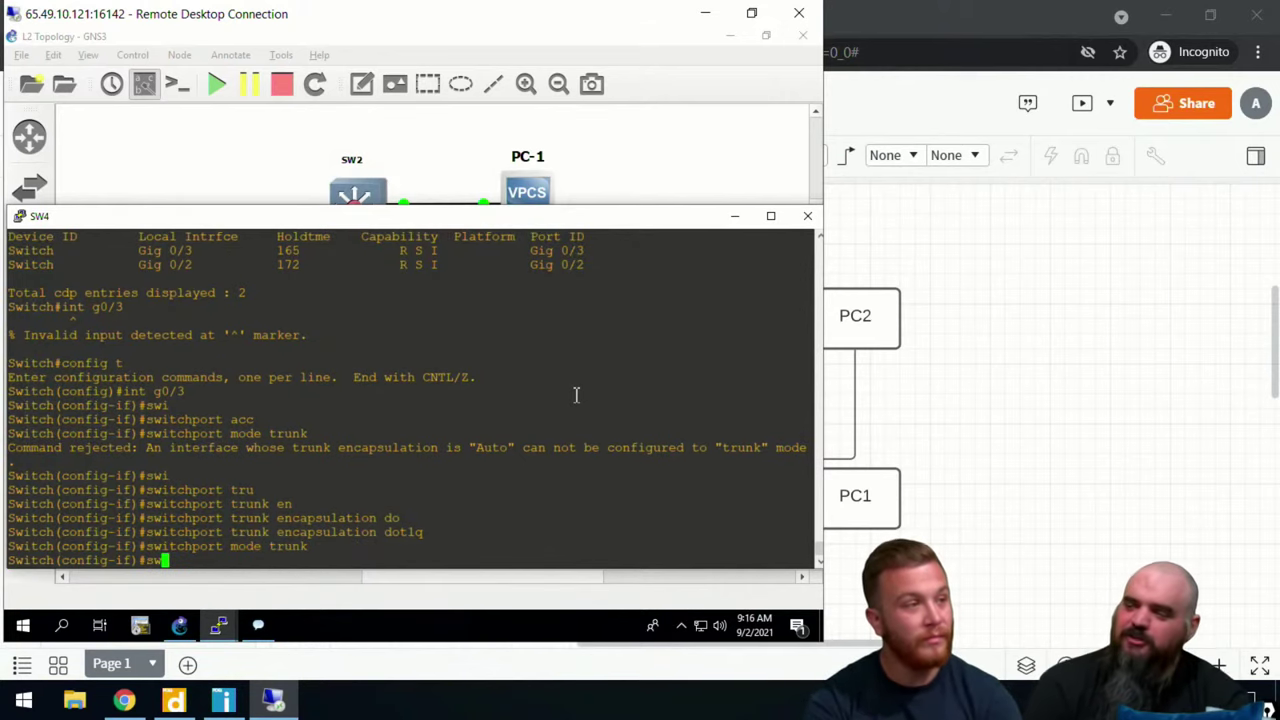
type("i")
key("Tab")
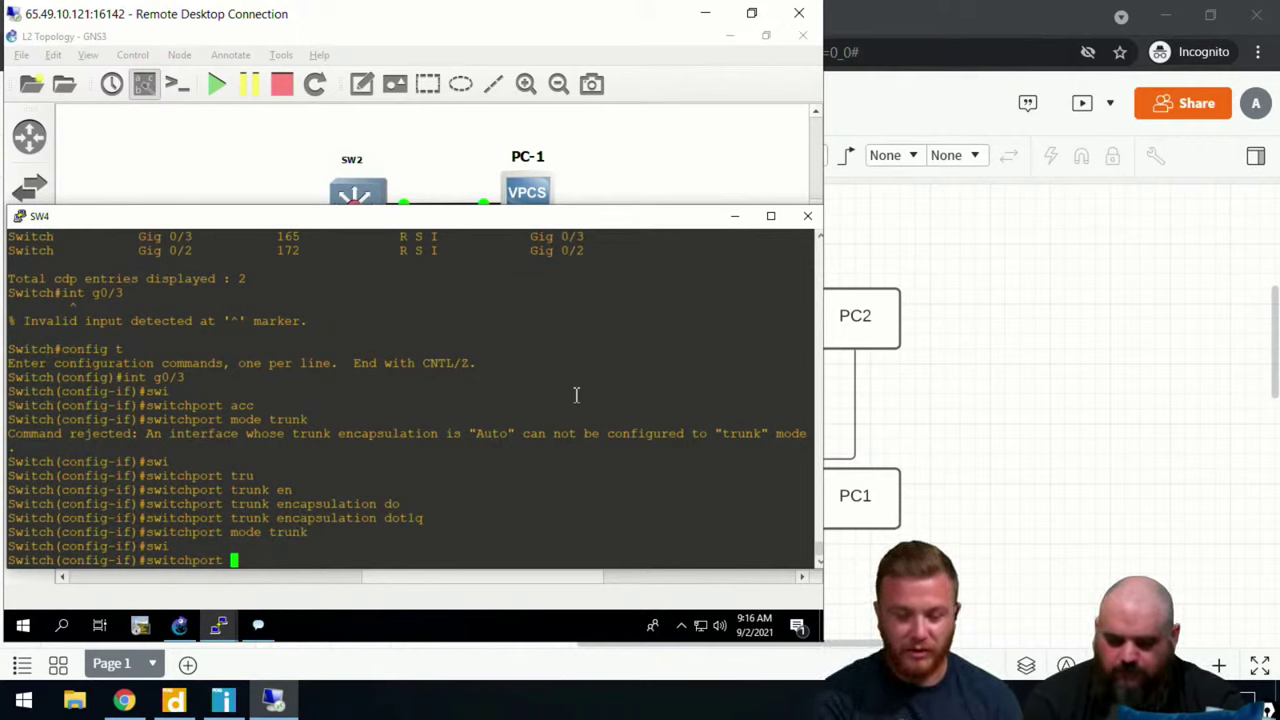
type("non")
key("Tab")
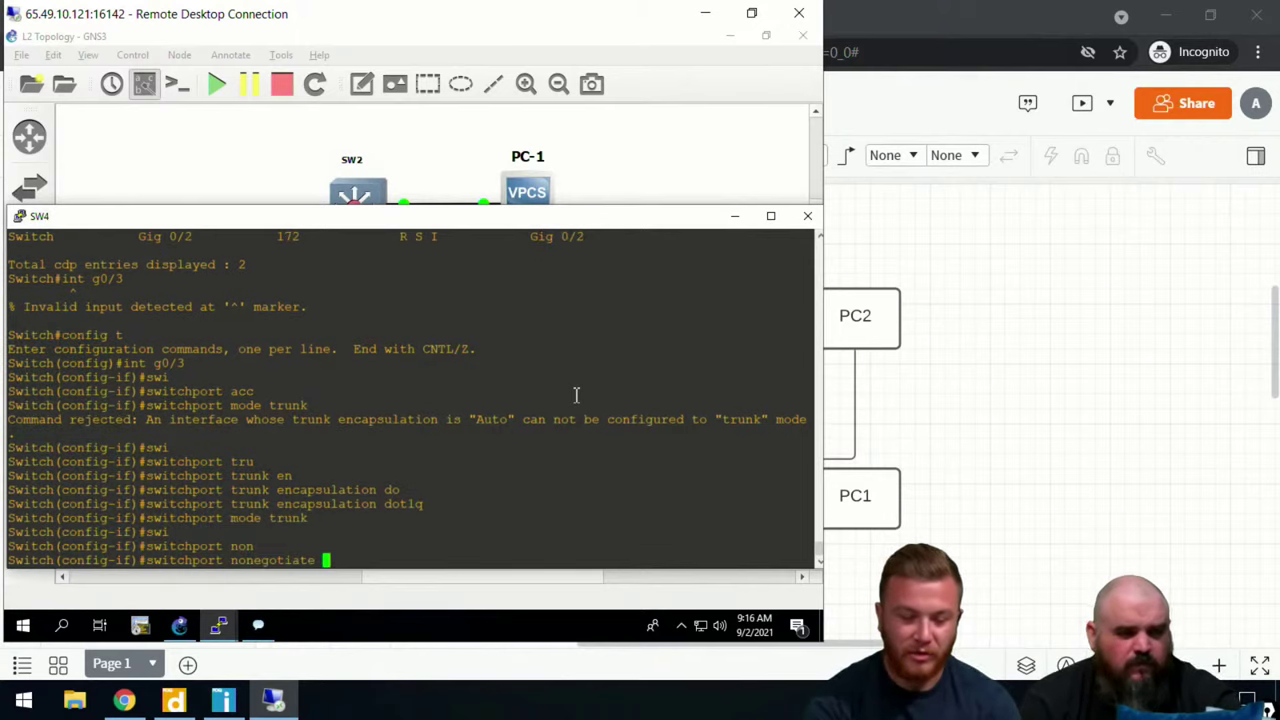
key("Return")
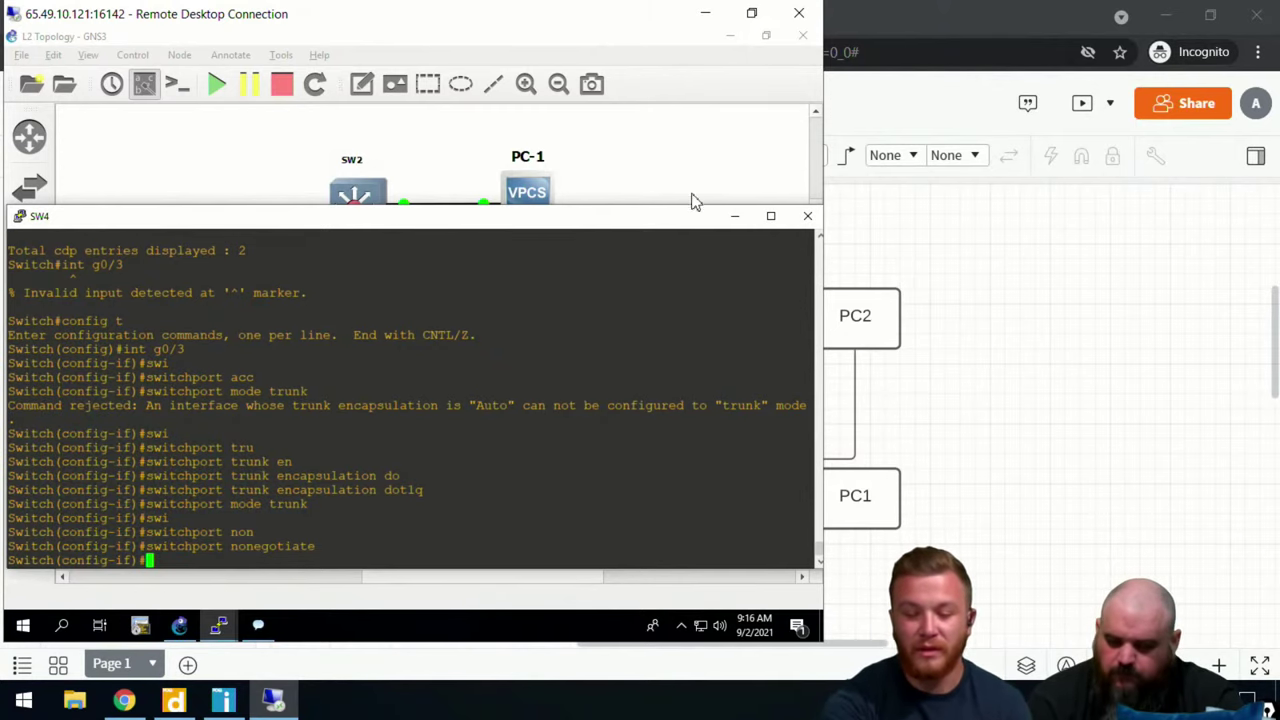
Step: Minimize SW4's console, mark the links between SW2 and SW4 with a circle and arrows, and clear the marks
left_click(733, 217)
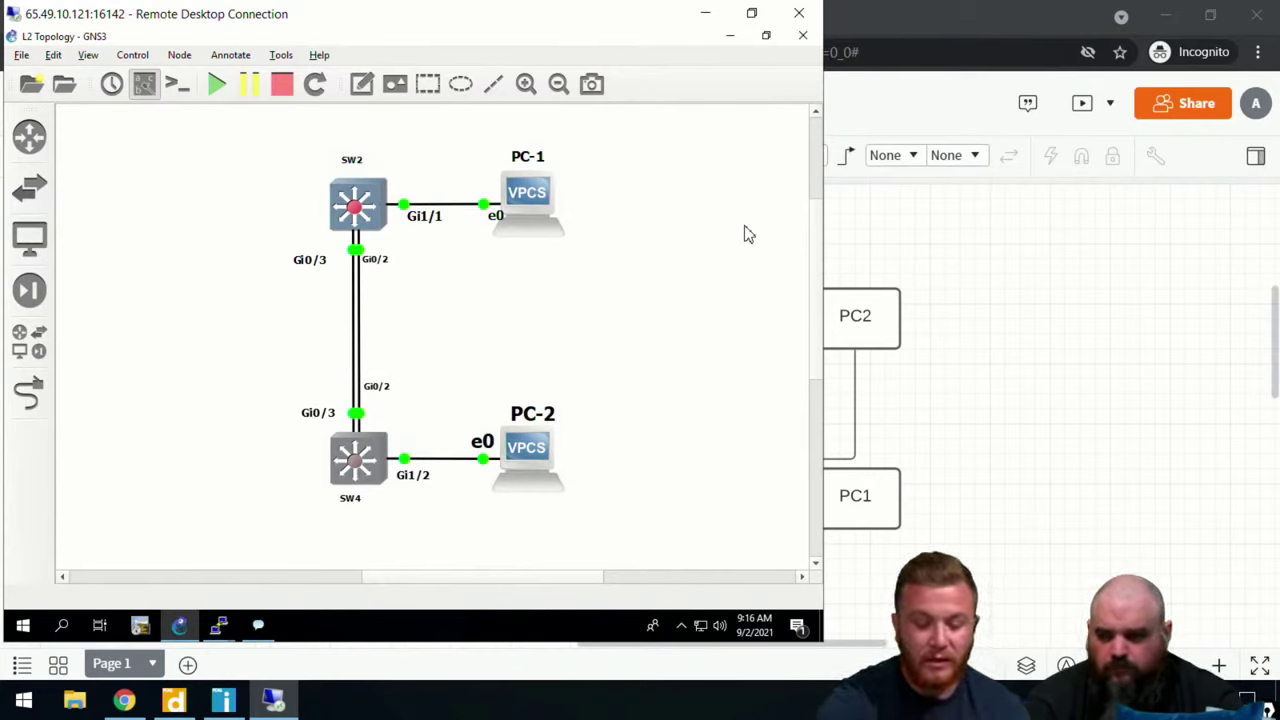
mouse_move(385, 231)
left_mouse_down()
mouse_move(320, 409)
mouse_move(457, 329)
mouse_move(386, 249)
left_mouse_up()
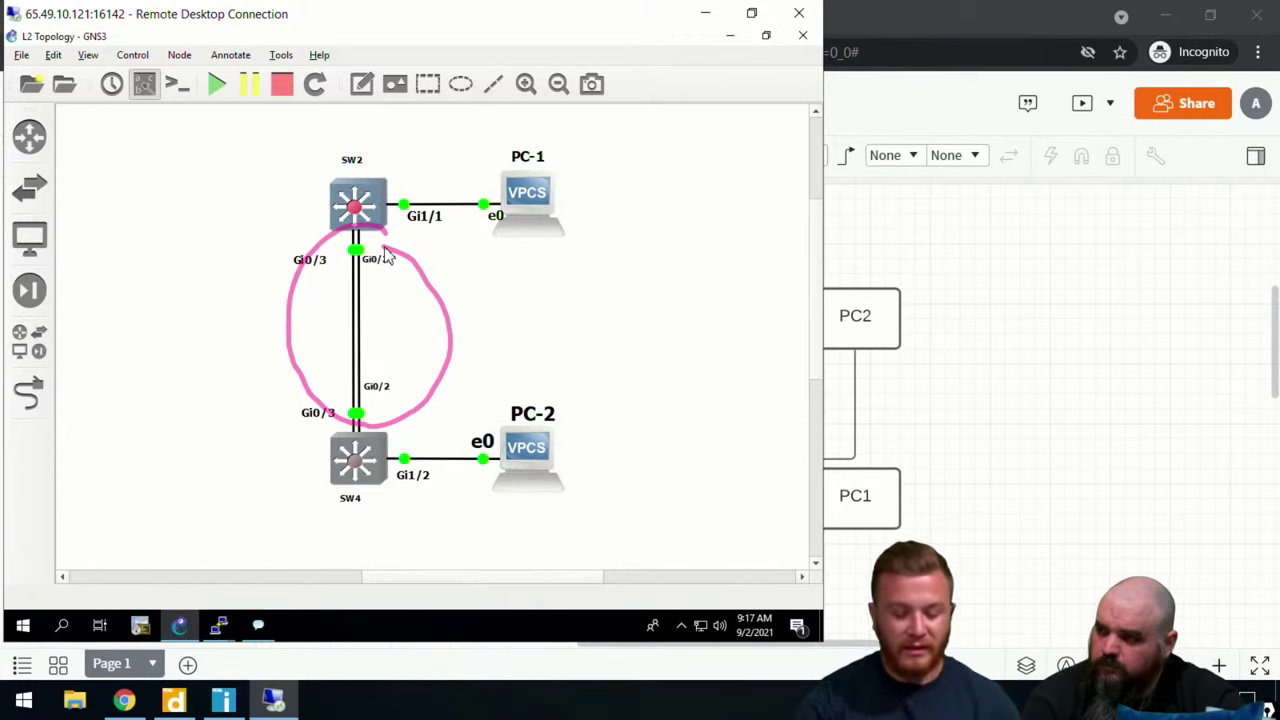
mouse_move(465, 437)
left_mouse_down()
mouse_move(434, 396)
mouse_move(408, 390)
mouse_move(425, 425)
left_mouse_up()
mouse_move(420, 335)
left_mouse_down()
mouse_move(400, 291)
mouse_move(417, 289)
left_mouse_up()
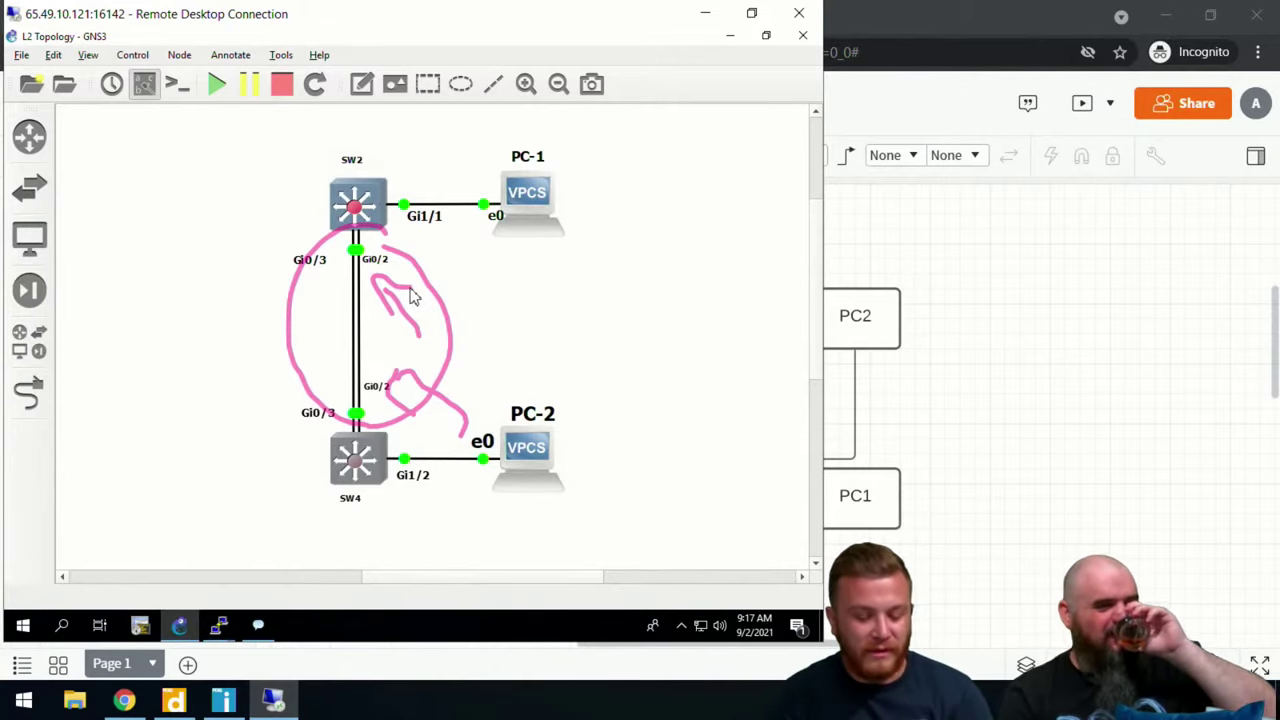
key("Escape")
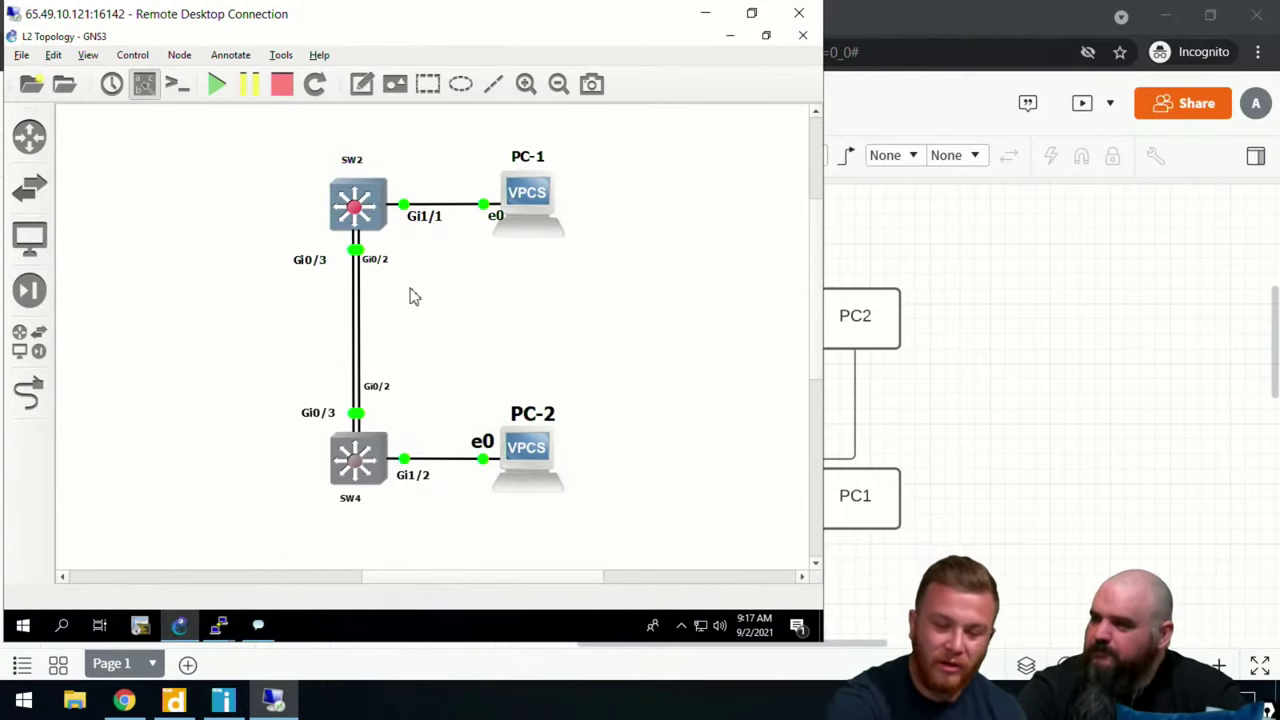
Step: Circle the link from PC-1 to SW2 and the links between SW2 and SW4, and clear the circles
mouse_move(590, 150)
left_mouse_down()
mouse_move(434, 277)
mouse_move(618, 196)
mouse_move(582, 157)
left_mouse_up()
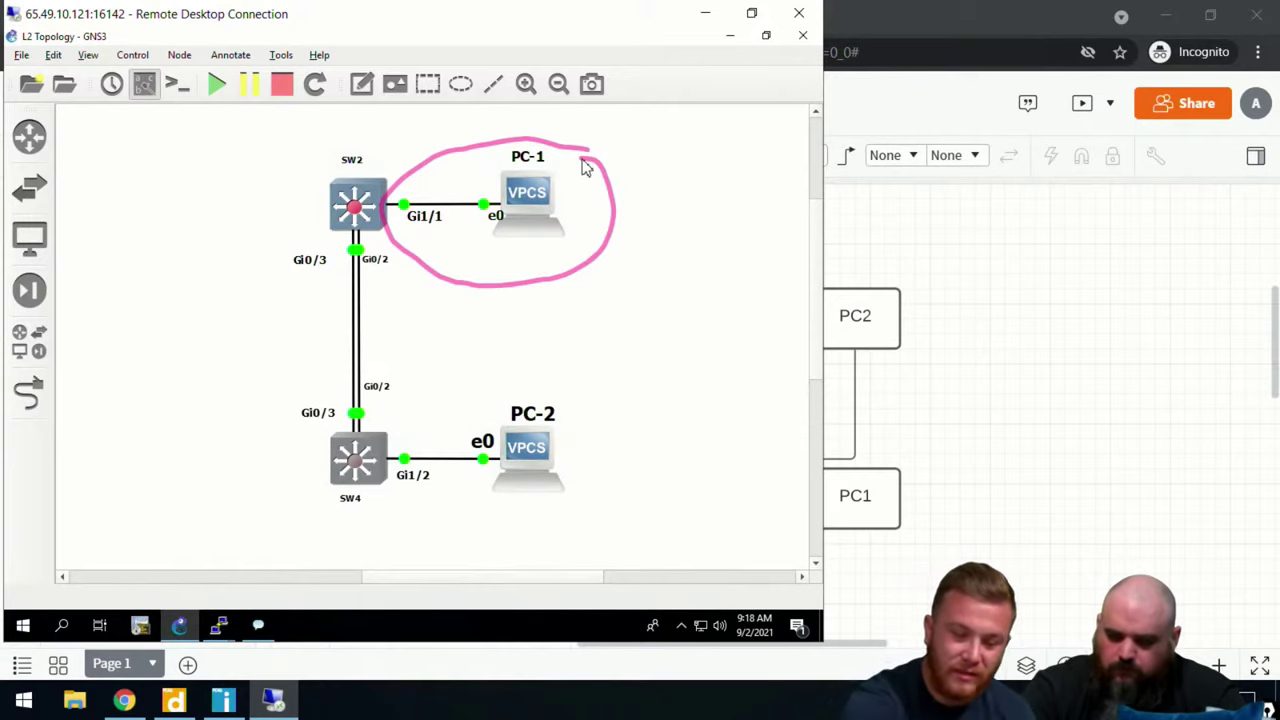
mouse_move(343, 251)
left_mouse_down()
mouse_move(368, 458)
mouse_move(410, 265)
mouse_move(375, 245)
left_mouse_up()
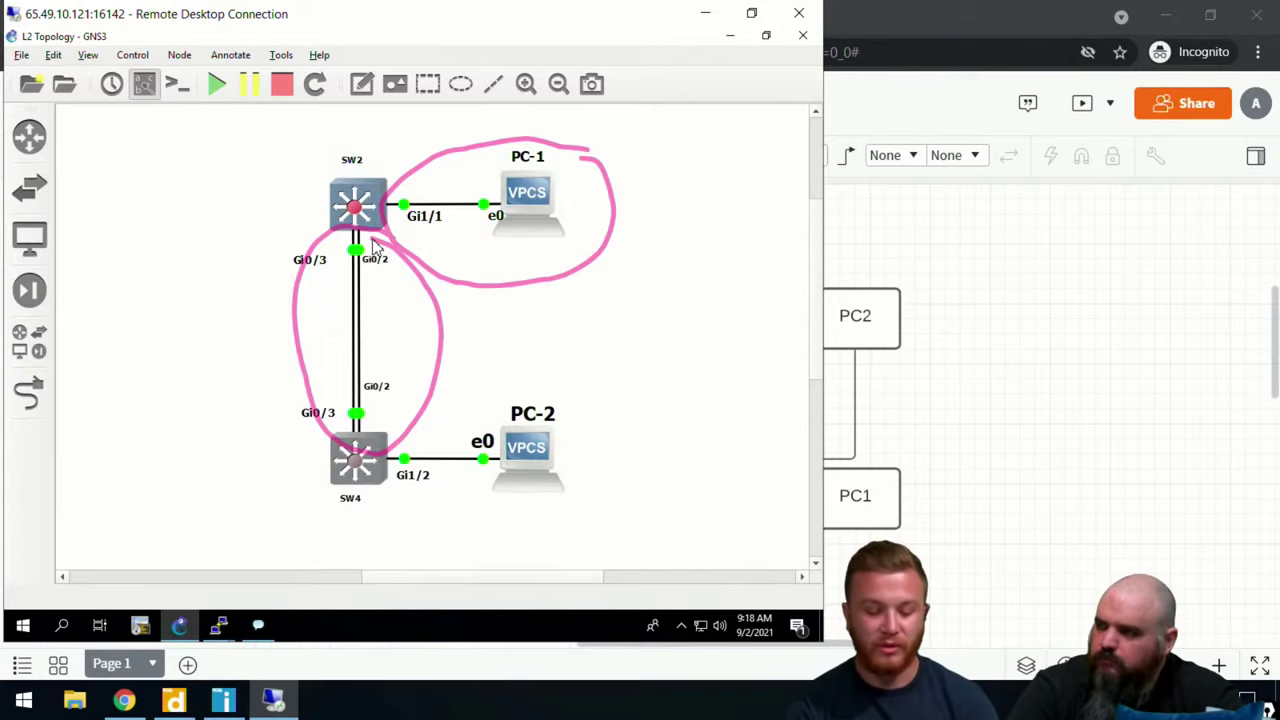
left_click(696, 407)
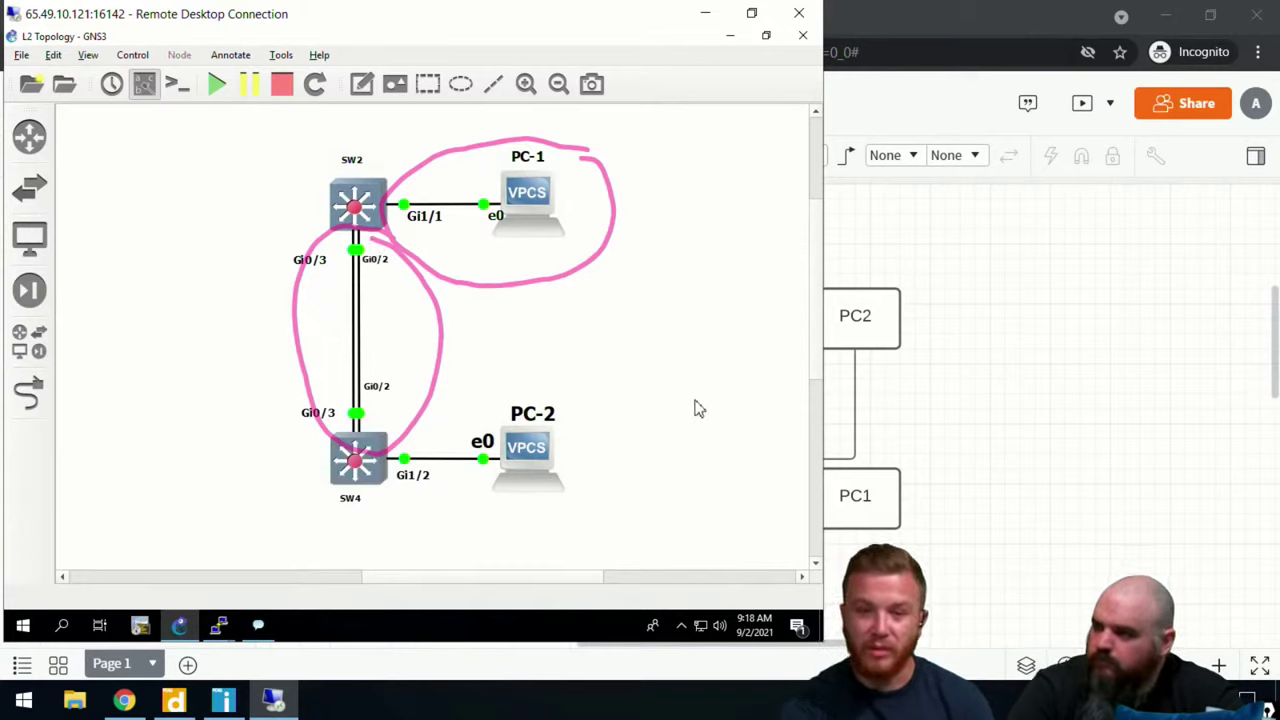
key("Escape")
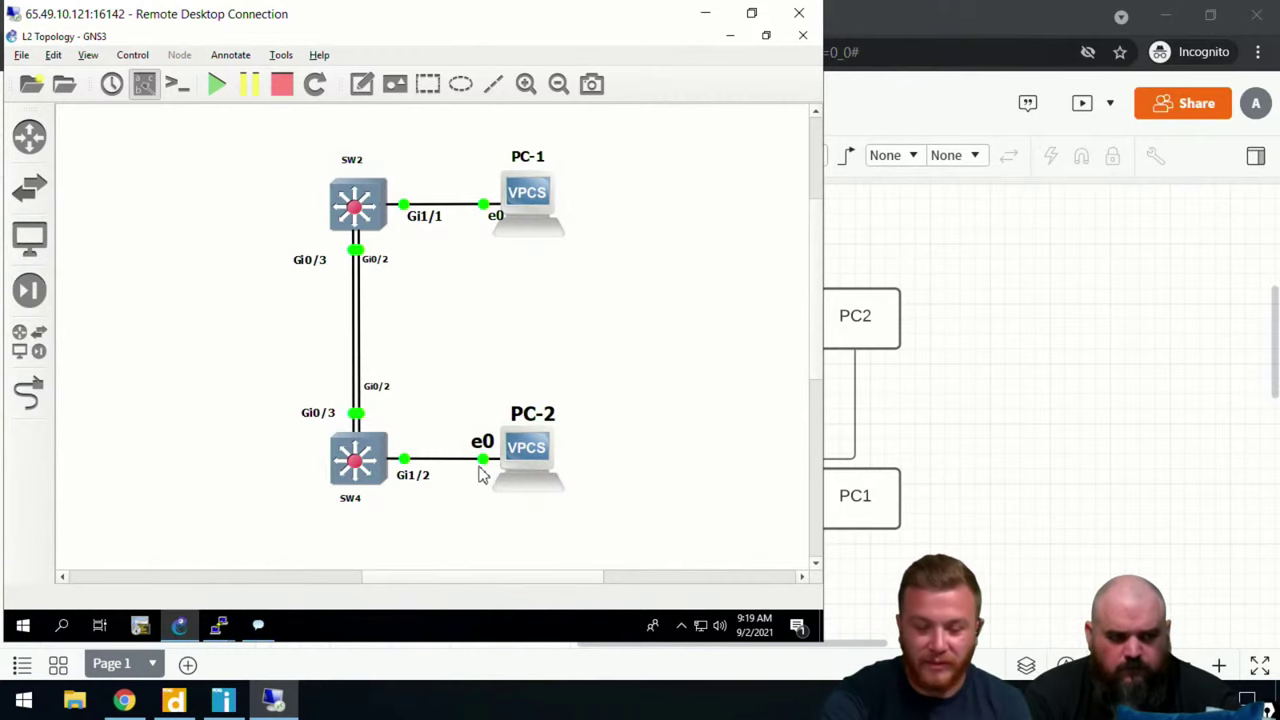
double_click(358, 466)
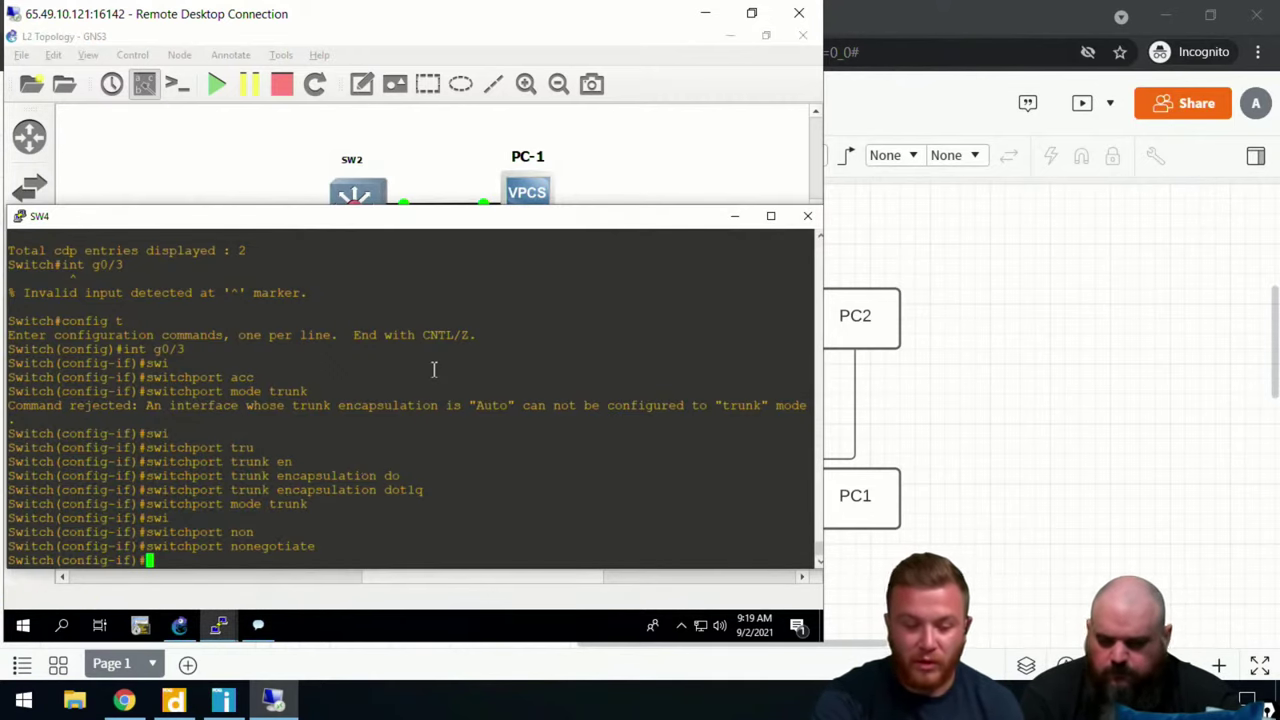
left_click(480, 142)
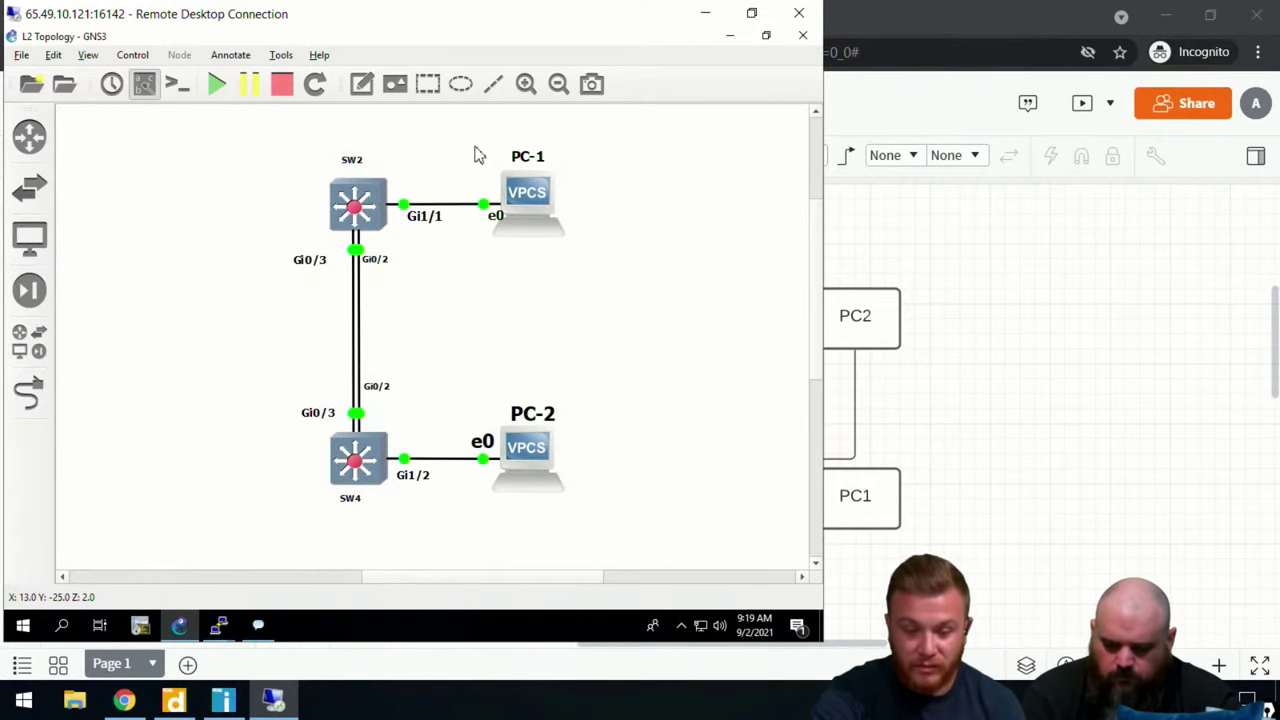
double_click(366, 482)
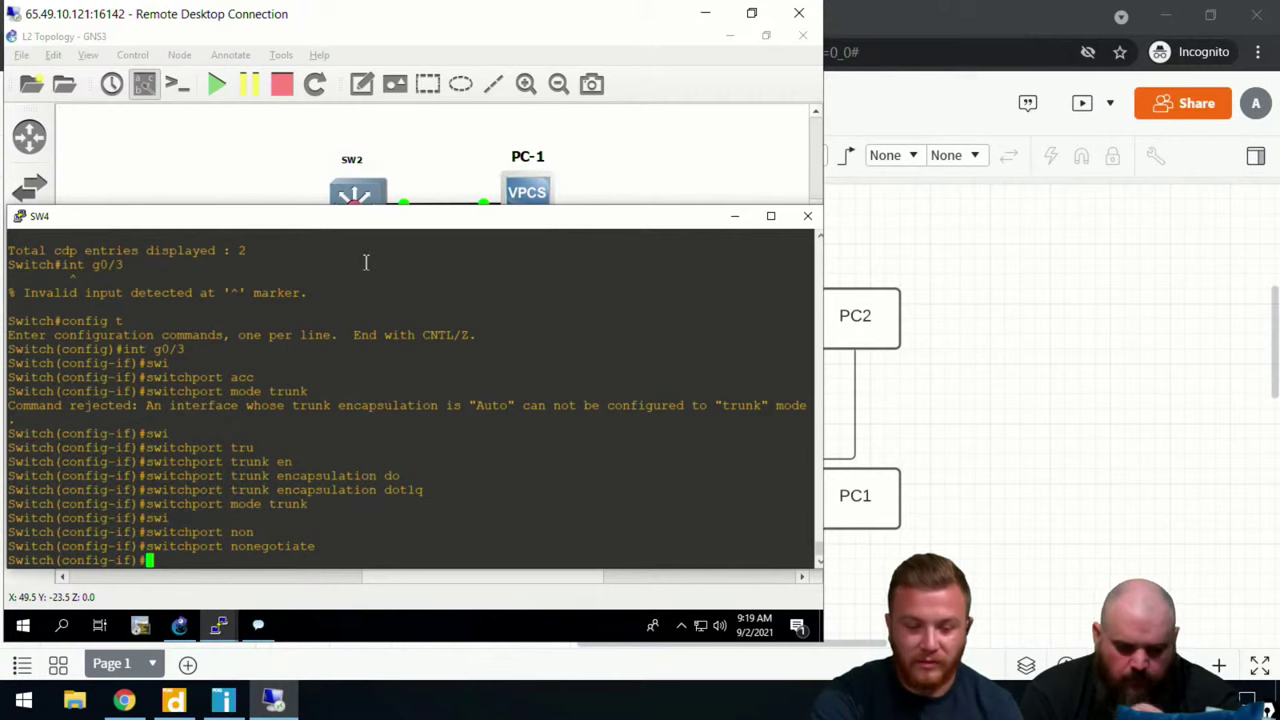
Step: Open SW2's console from the topology and enter privileged mode with en
left_click(369, 205)
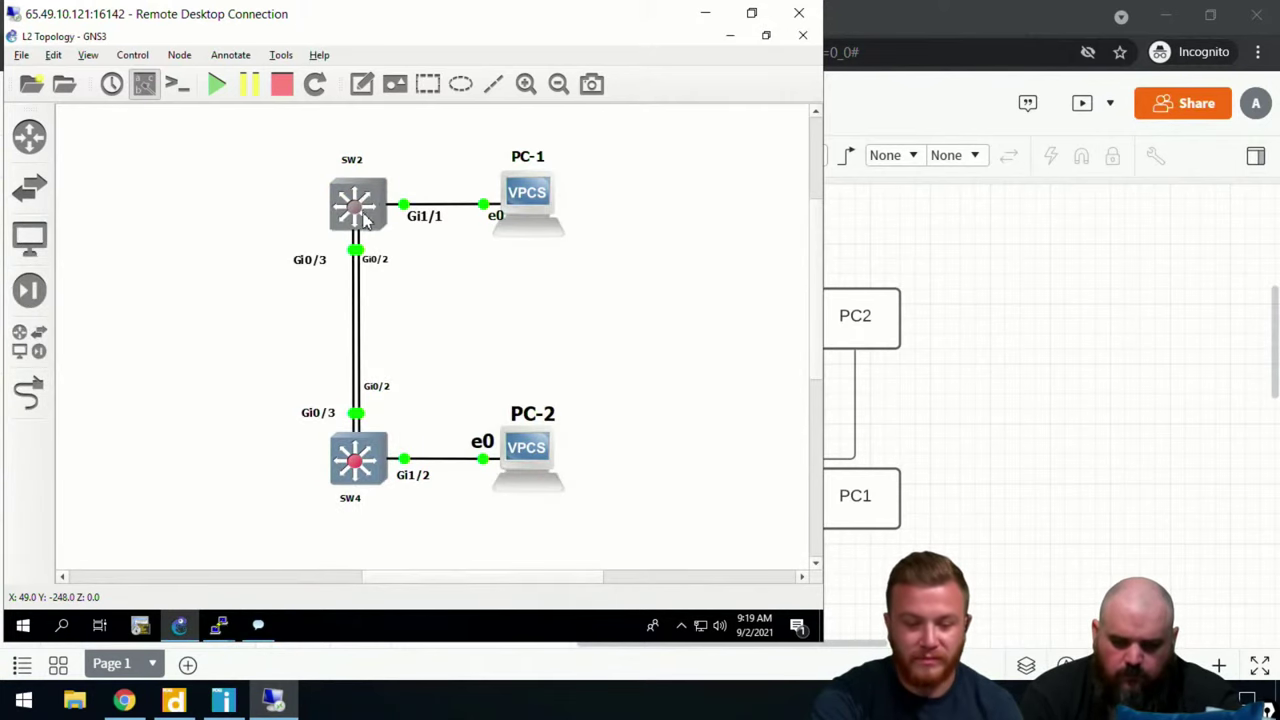
double_click(366, 205)
key("Return")
key("Return")
key("Return")
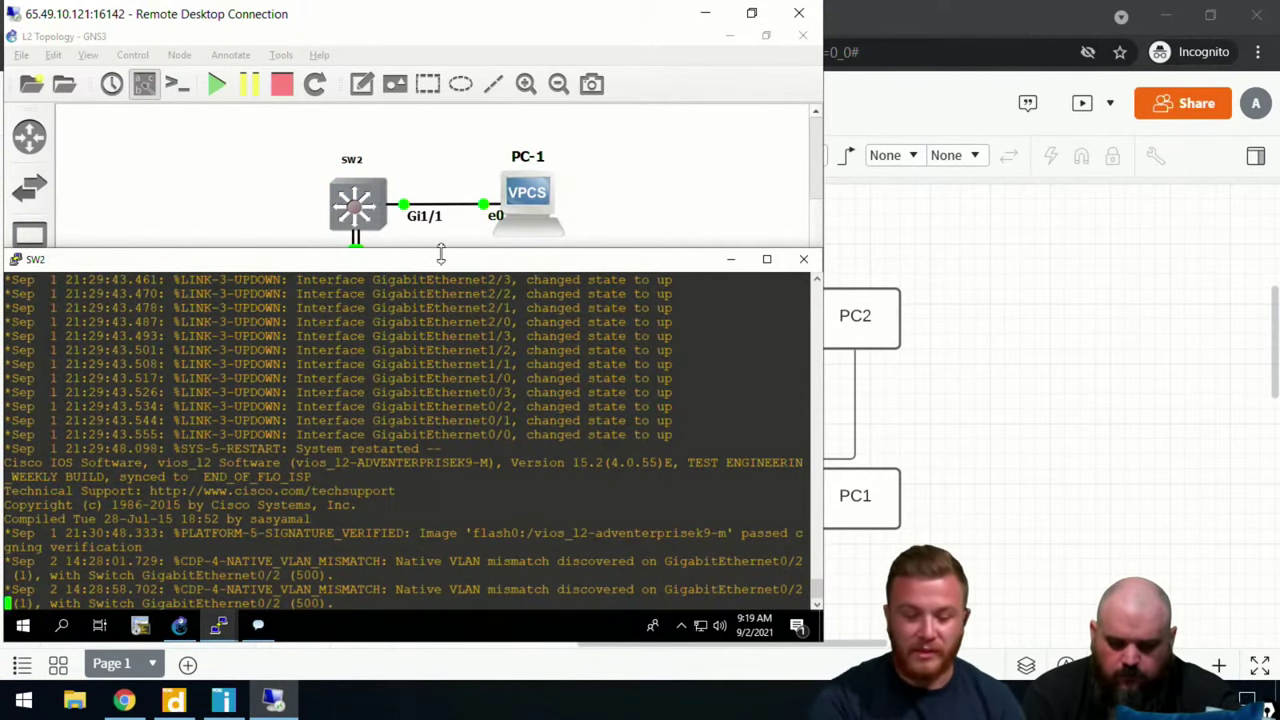
type("en")
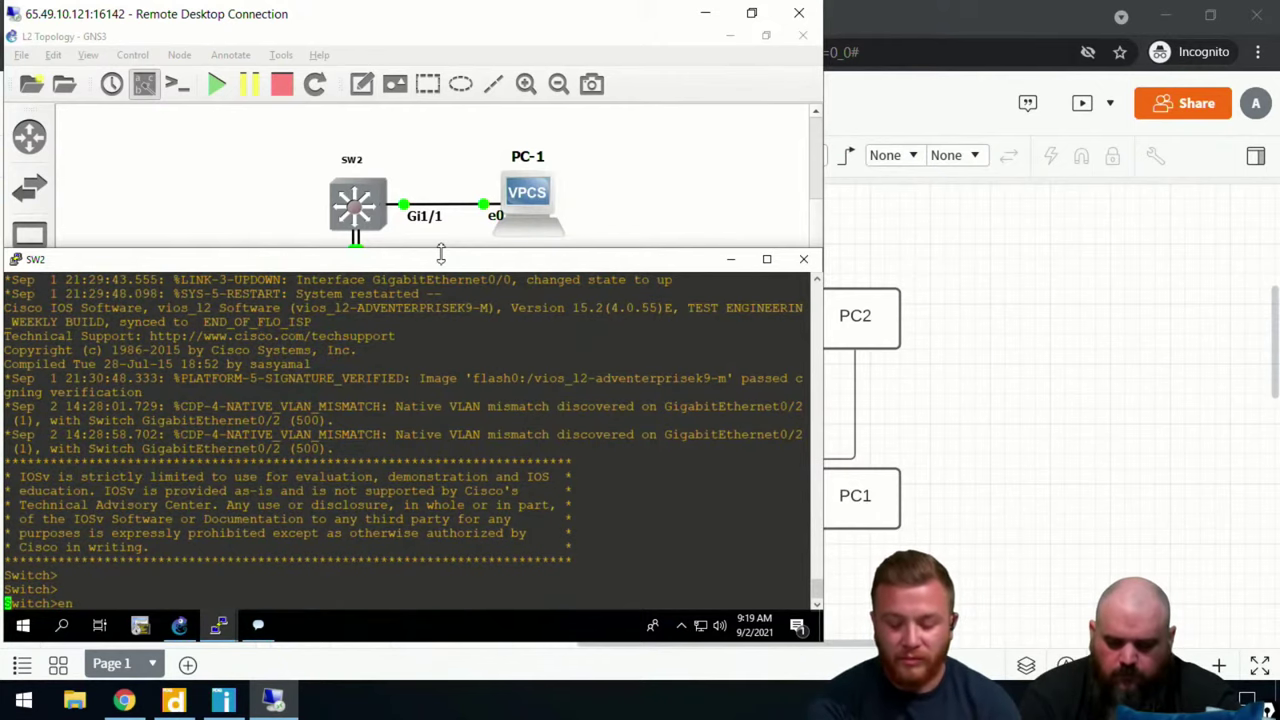
key("Return")
Step: Enter global configuration mode on SW2 and open interface g0/3 for configuration
type("config t")
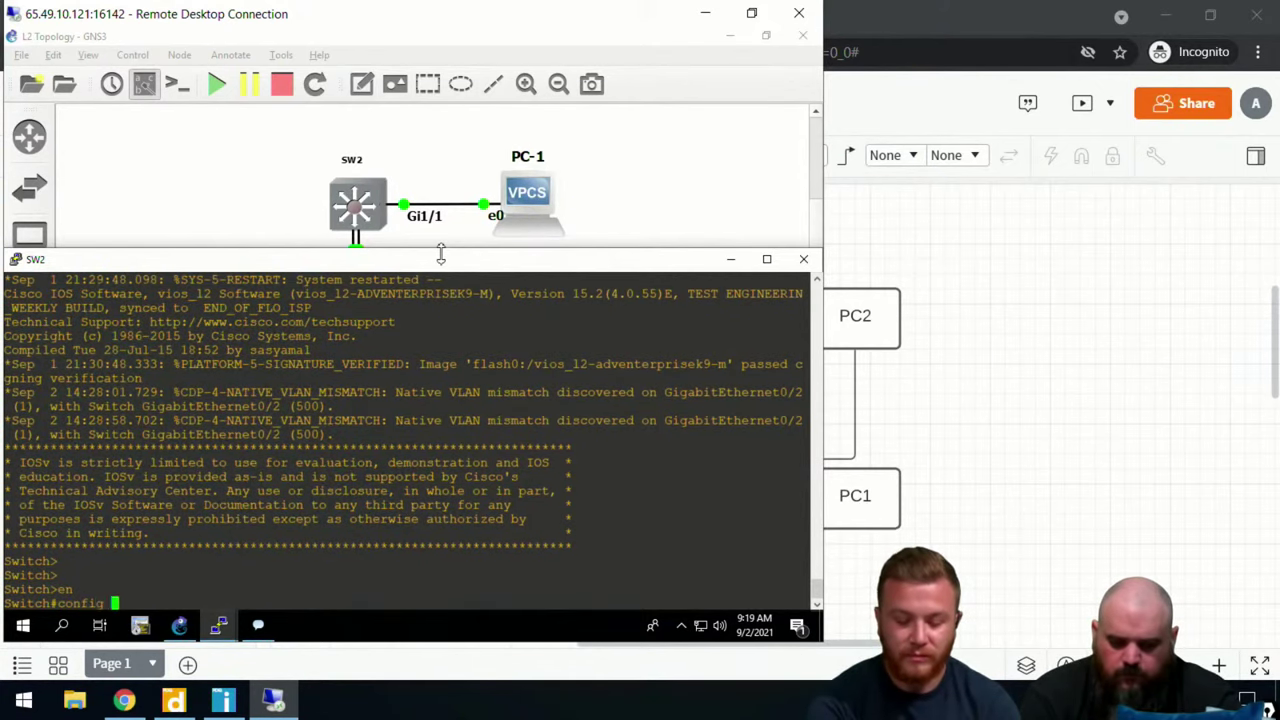
key("Return")
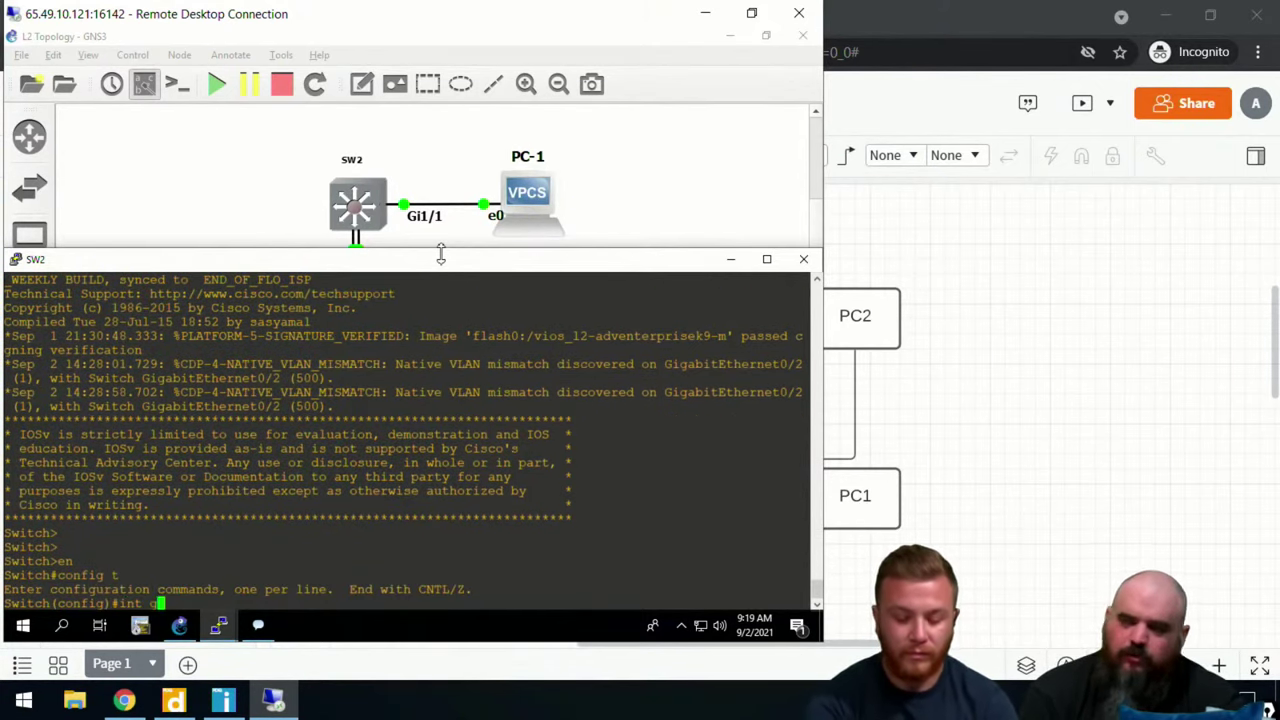
type("0/3")
key("Return")
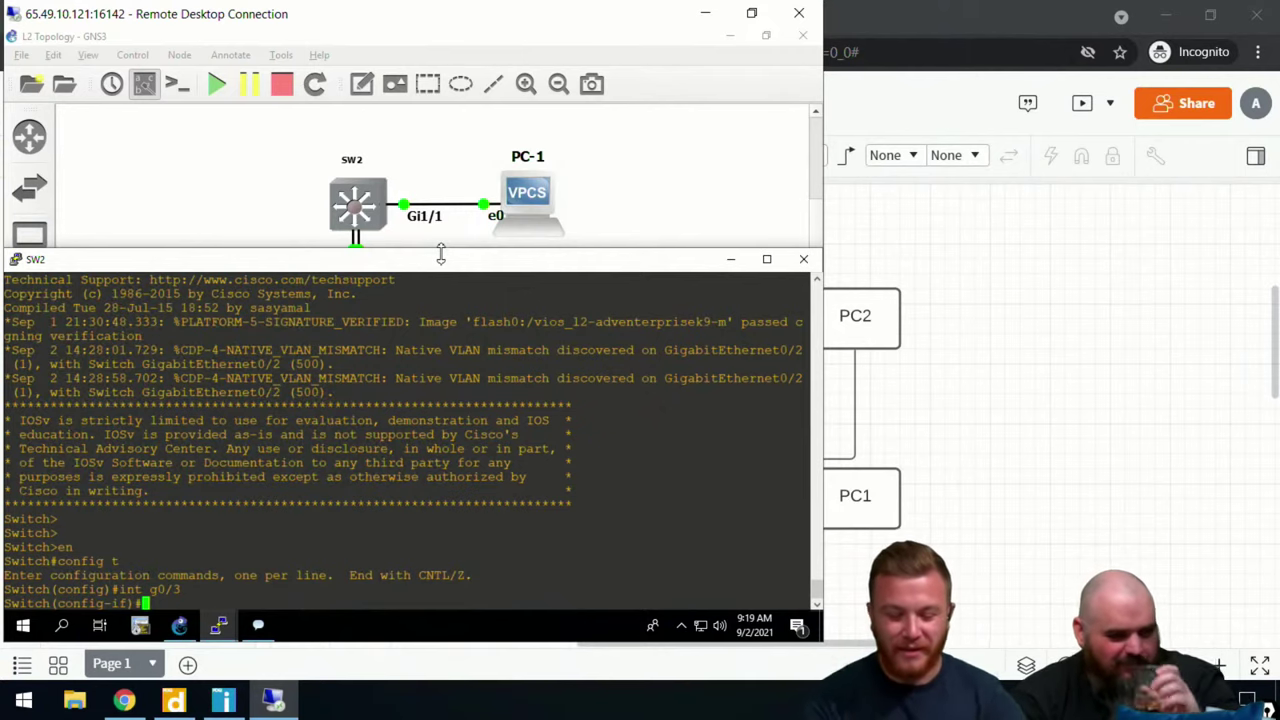
Step: Set the trunk encapsulation of SW2's g0/3 interface to dot1q
type("swi")
key("Tab")
type("t")
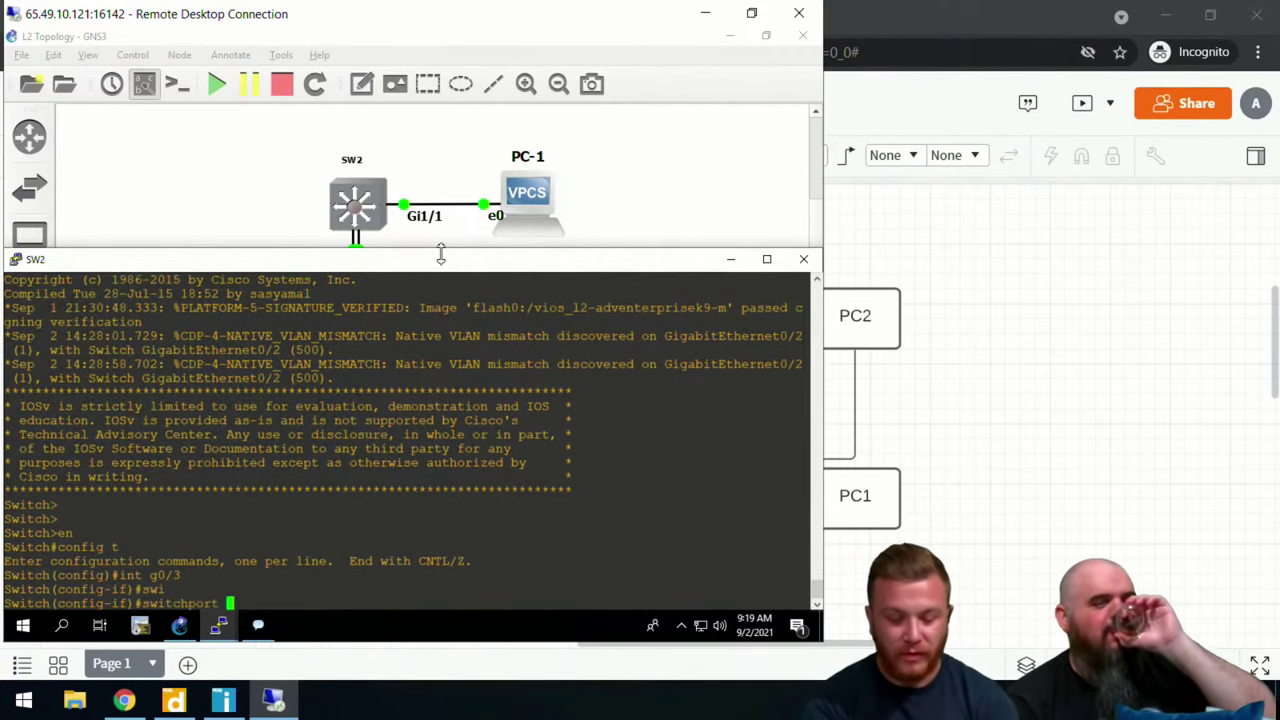
type("ru")
key("Tab")
type("en")
key("Tab")
type("do")
key("Tab")
key("Return")
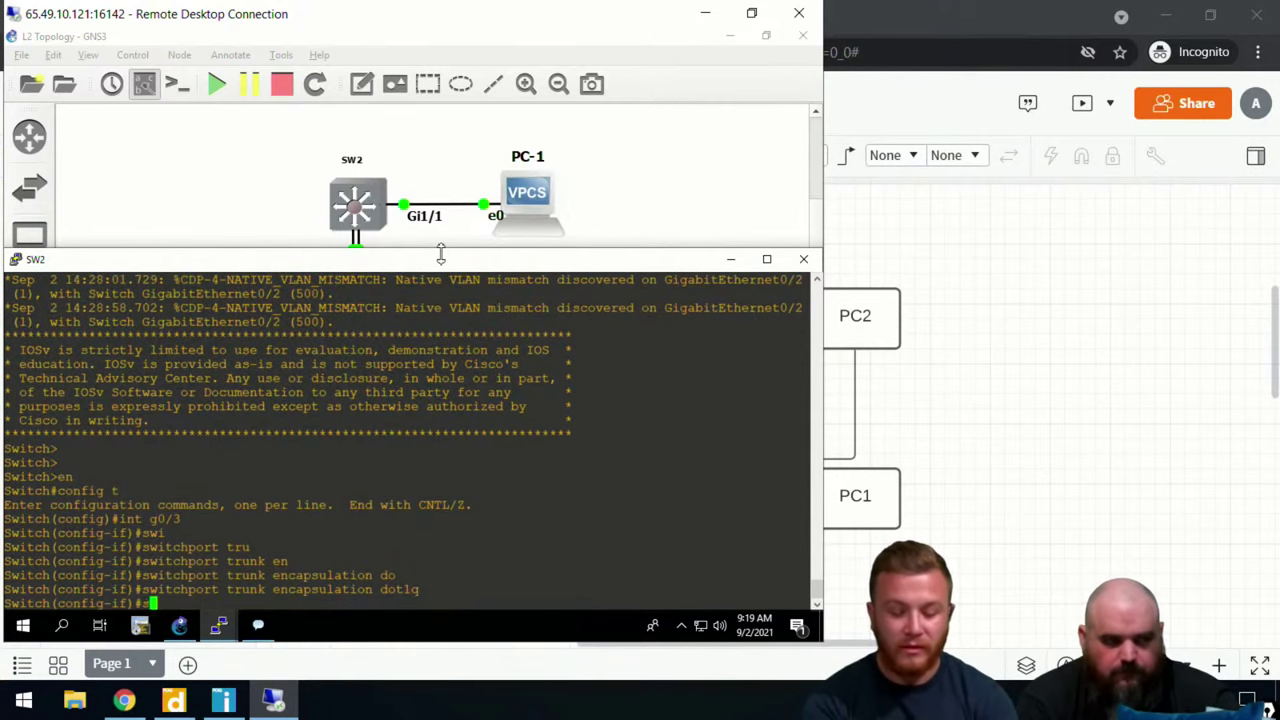
Step: Set SW2's g0/3 interface to trunk mode with switchport mode trunk
type("swi")
key("Tab")
type("mode tr")
key("BackSpace")
key("BackSpace")
key("BackSpace")
key("BackSpace")
key("BackSpace")
key("BackSpace")
type("ode trunk")
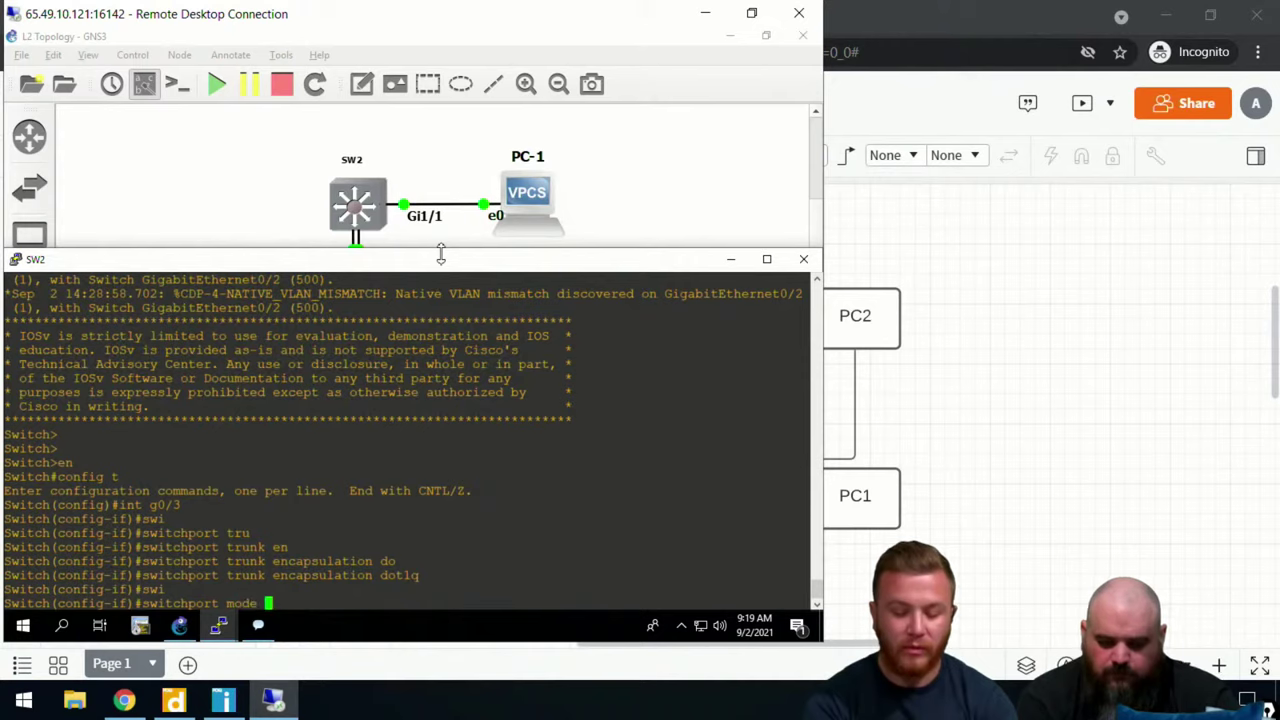
key("Return")
Step: Turn off trunk negotiation on SW2's g0/3 interface with switchport nonegotiate
type("sw")
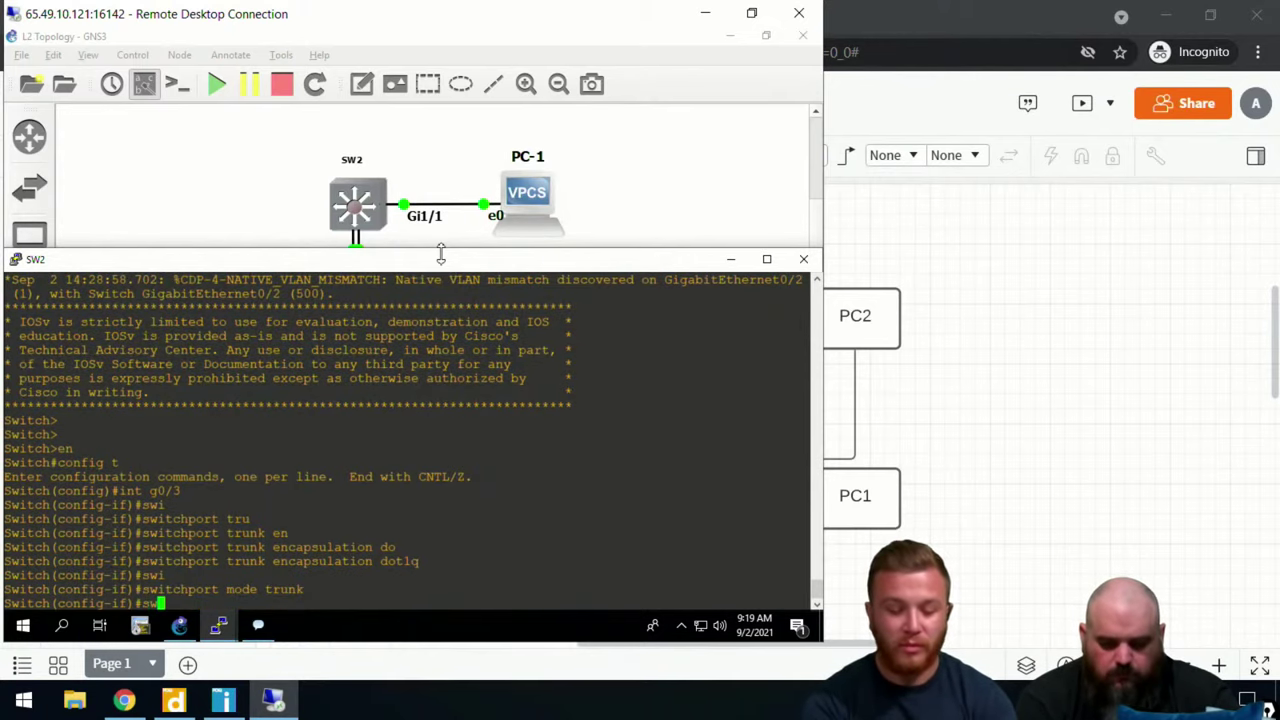
key("Tab")
type("non")
key("Tab")
key("Return")
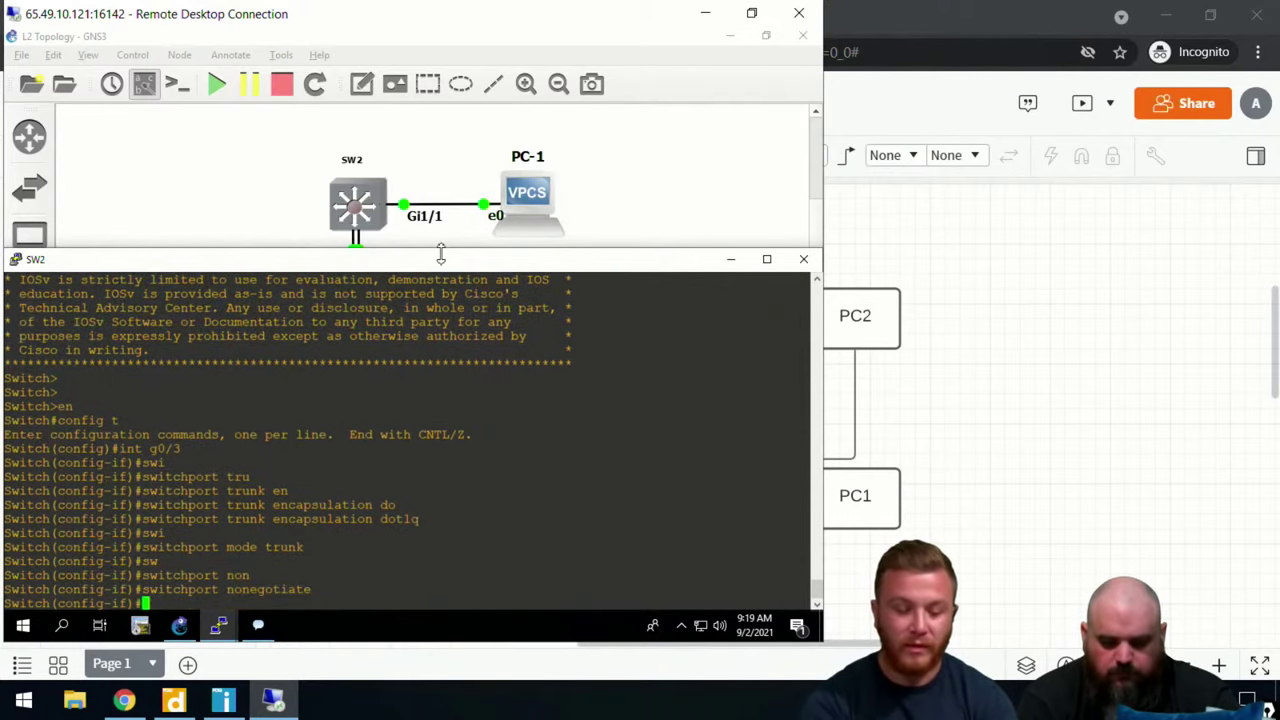
Step: Create VLAN 500 on SW2 with the name PDQ and return to privileged mode
type("exit")
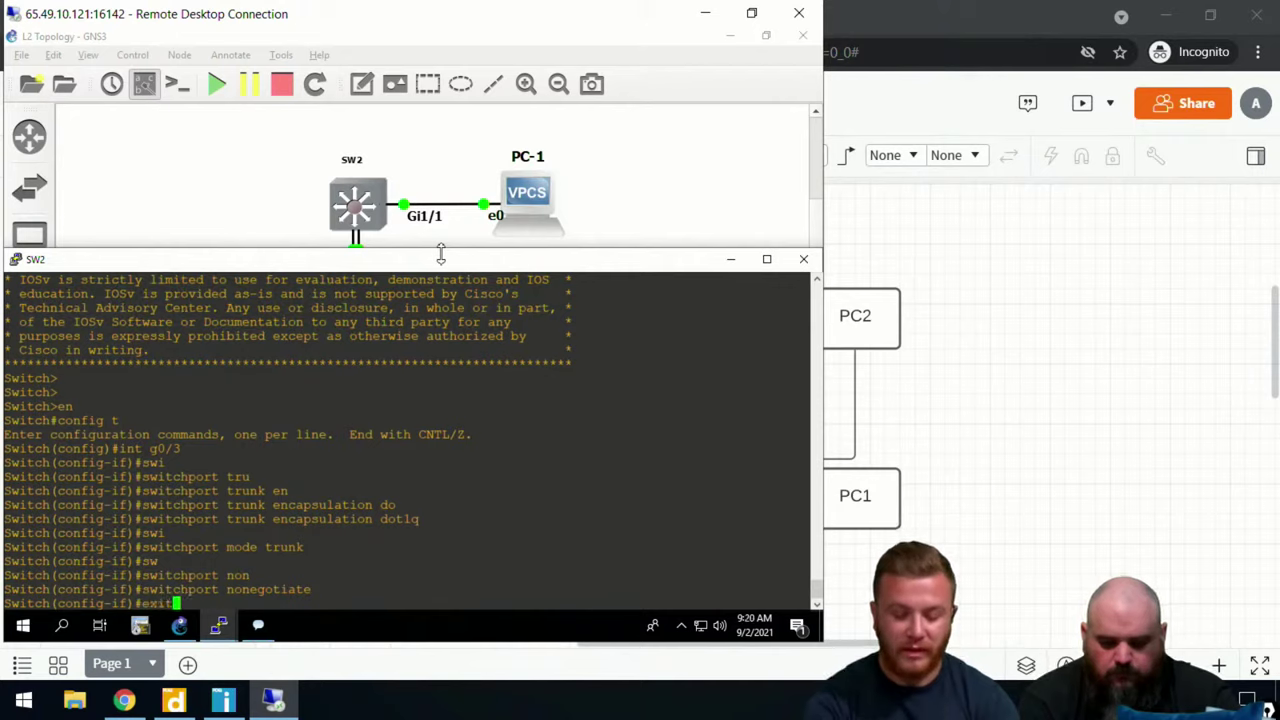
key("Return")
type("vlan 500")
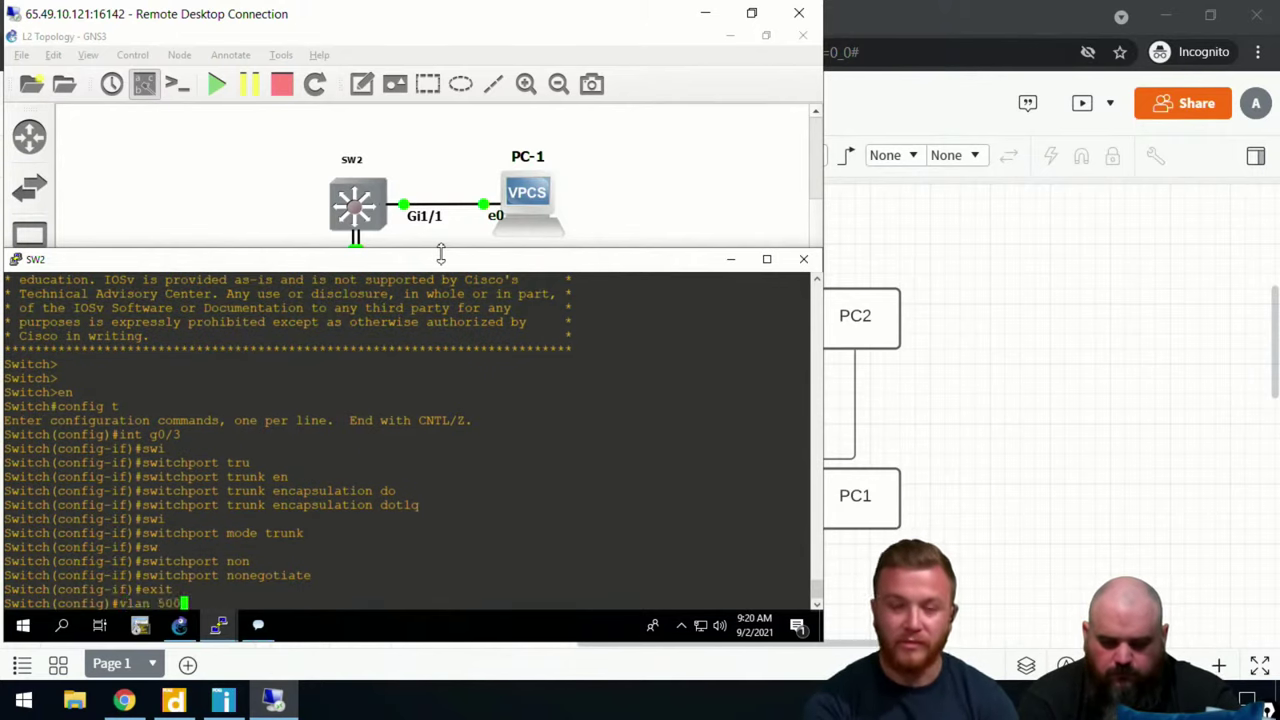
key("Return")
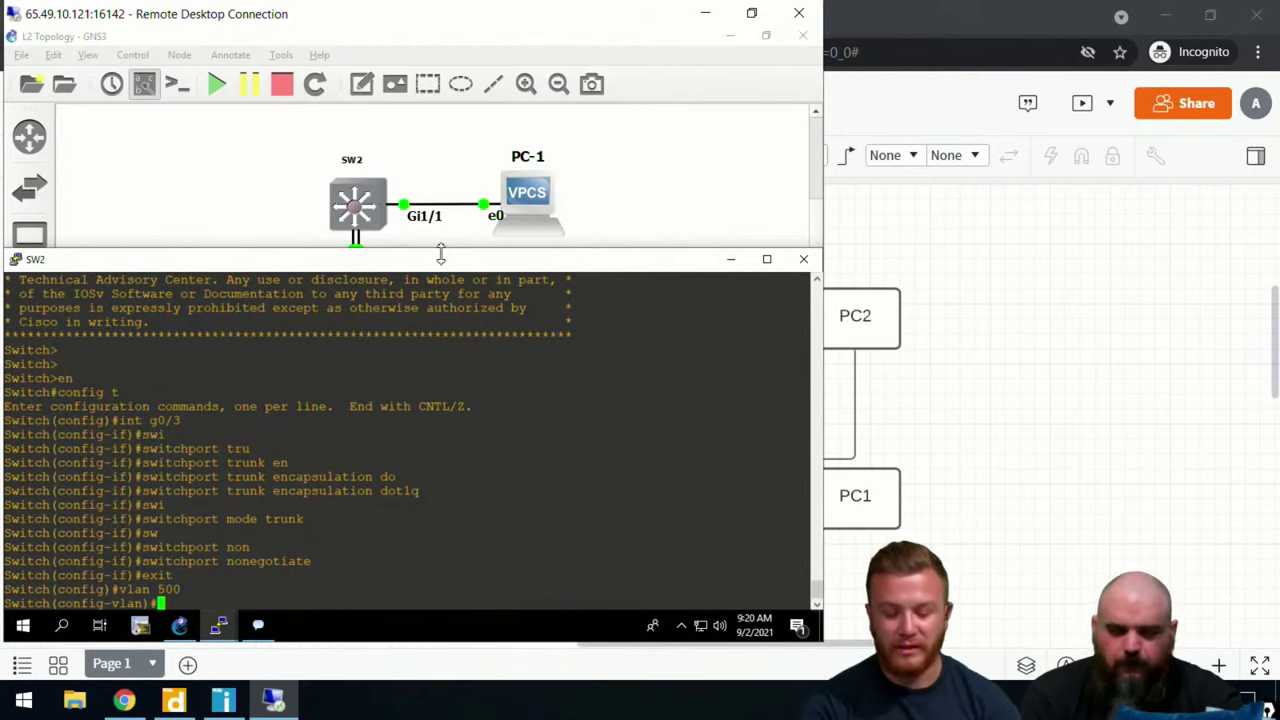
type("vlan 500")
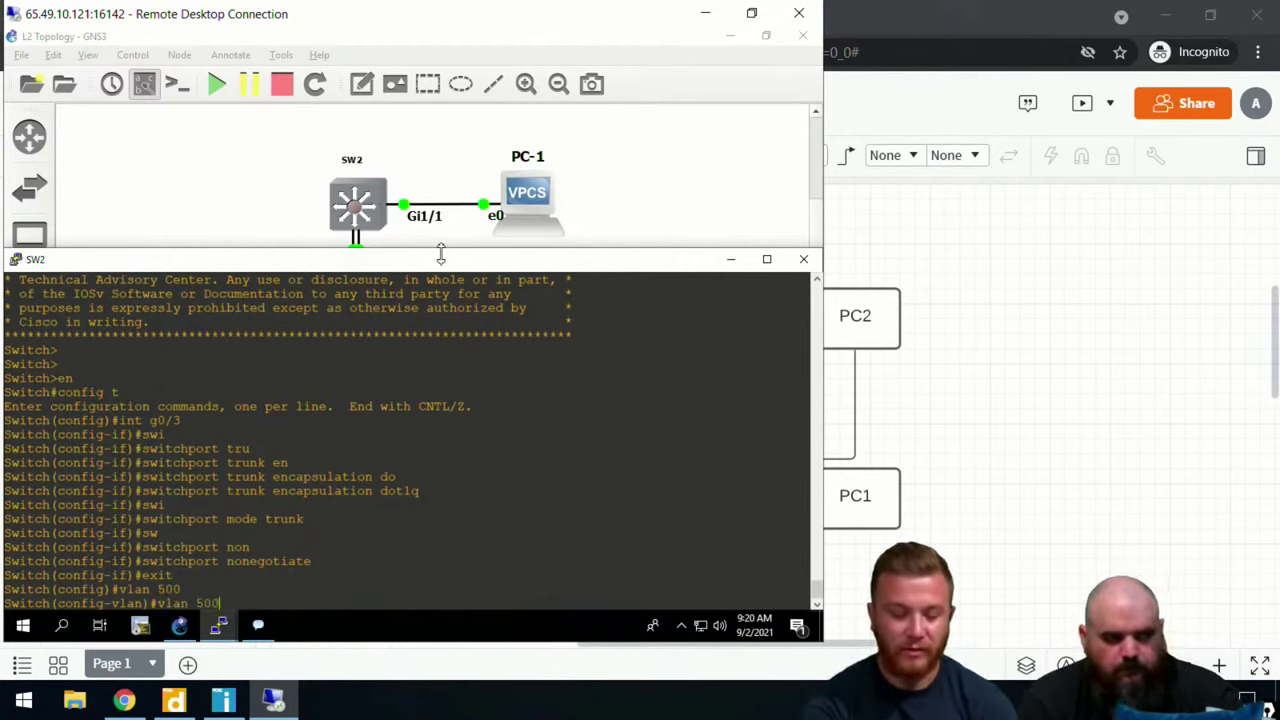
key("Return")
type("name PDQ")
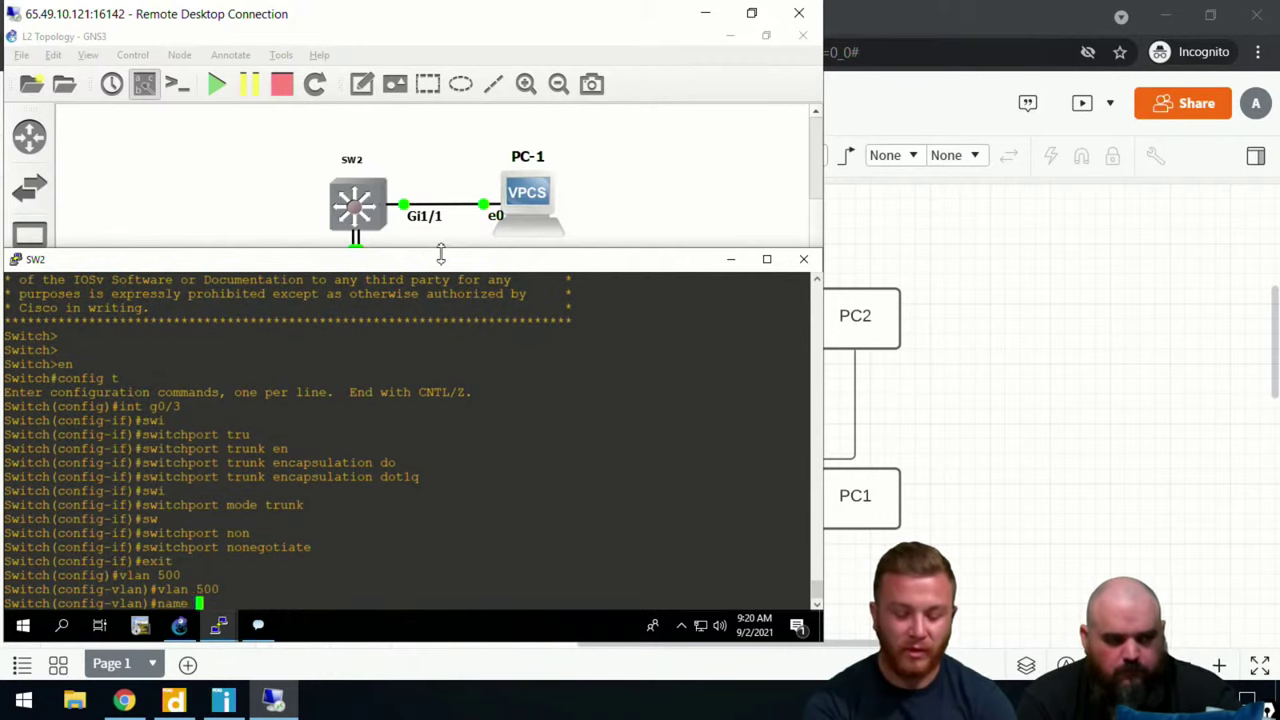
key("Return")
type("end")
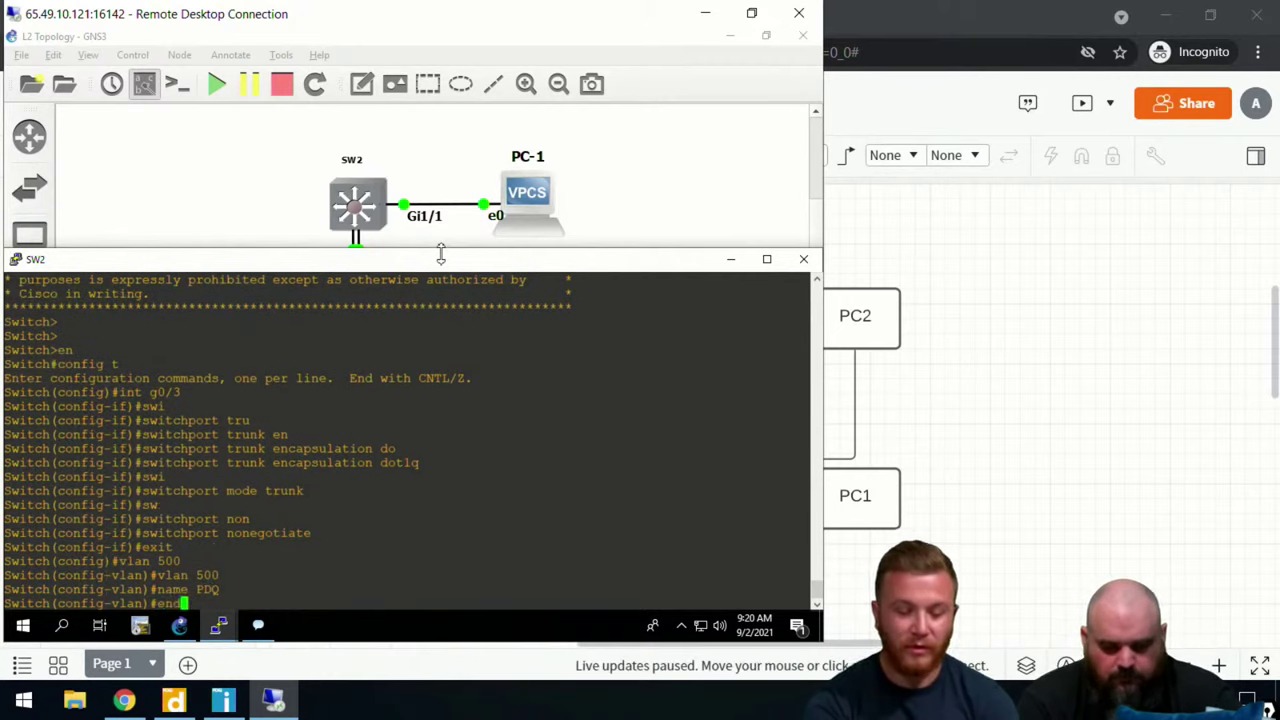
key("Return")
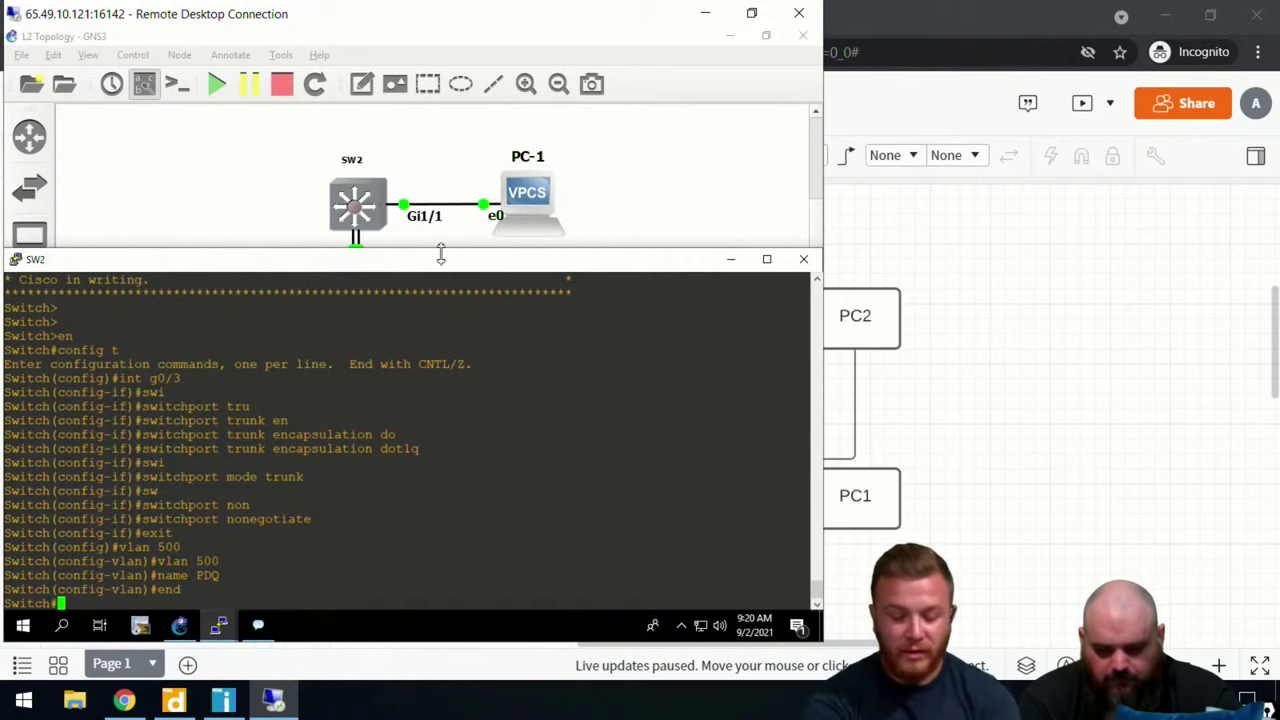
Step: Check SW2's trunk interfaces with sh int trunk and bring the topology back into view
type("sh int trunk")
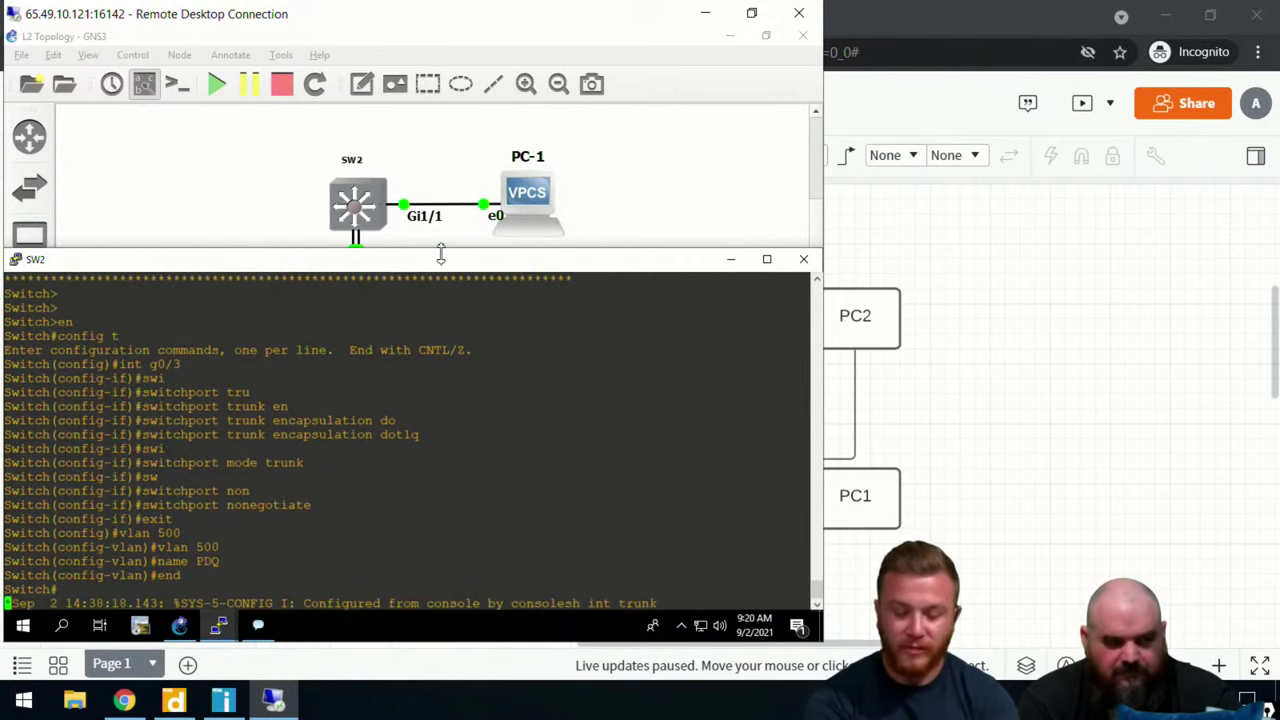
key("Return")
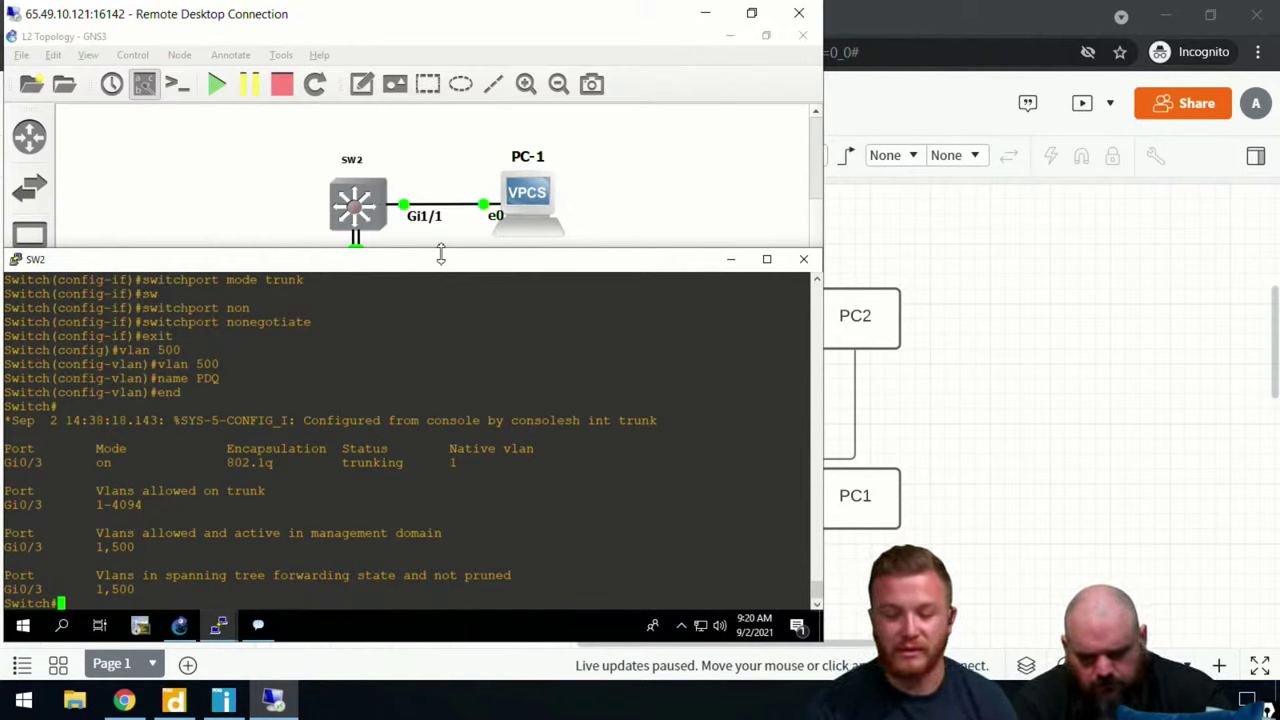
left_click(563, 141)
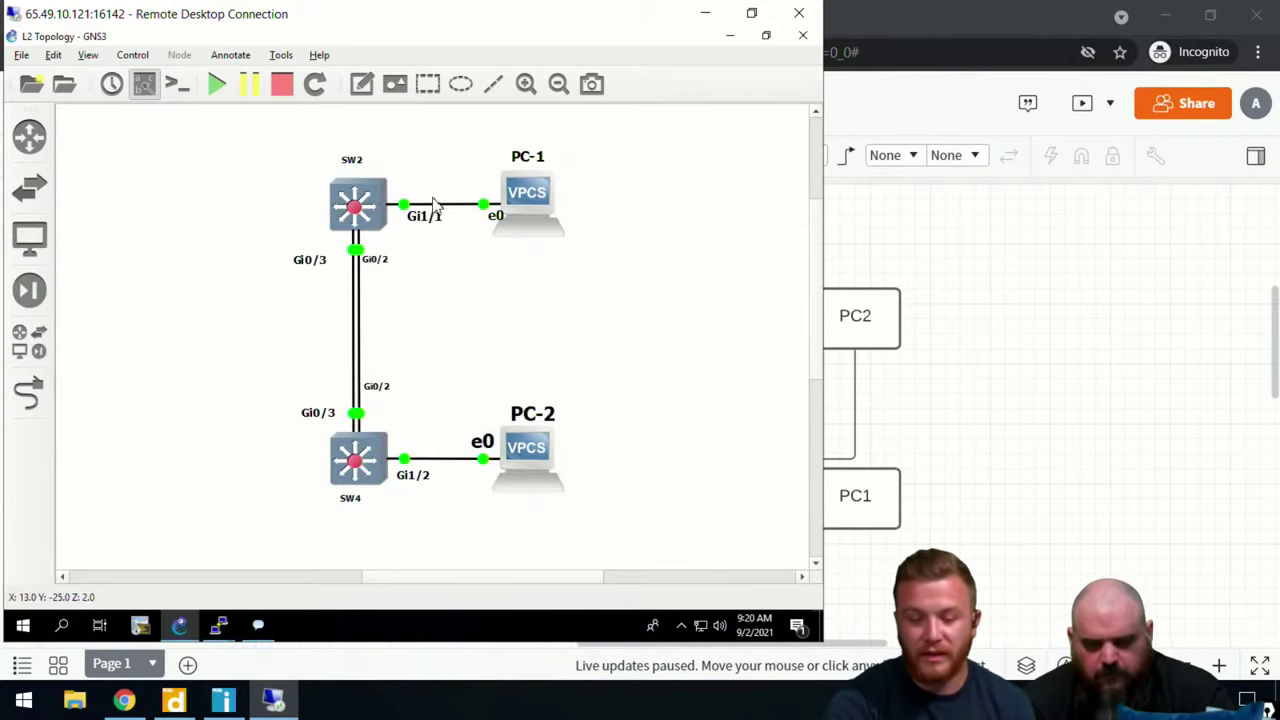
Step: Reopen SW2's console, enter global configuration mode and open interface g1/1 for configuration
double_click(382, 210)
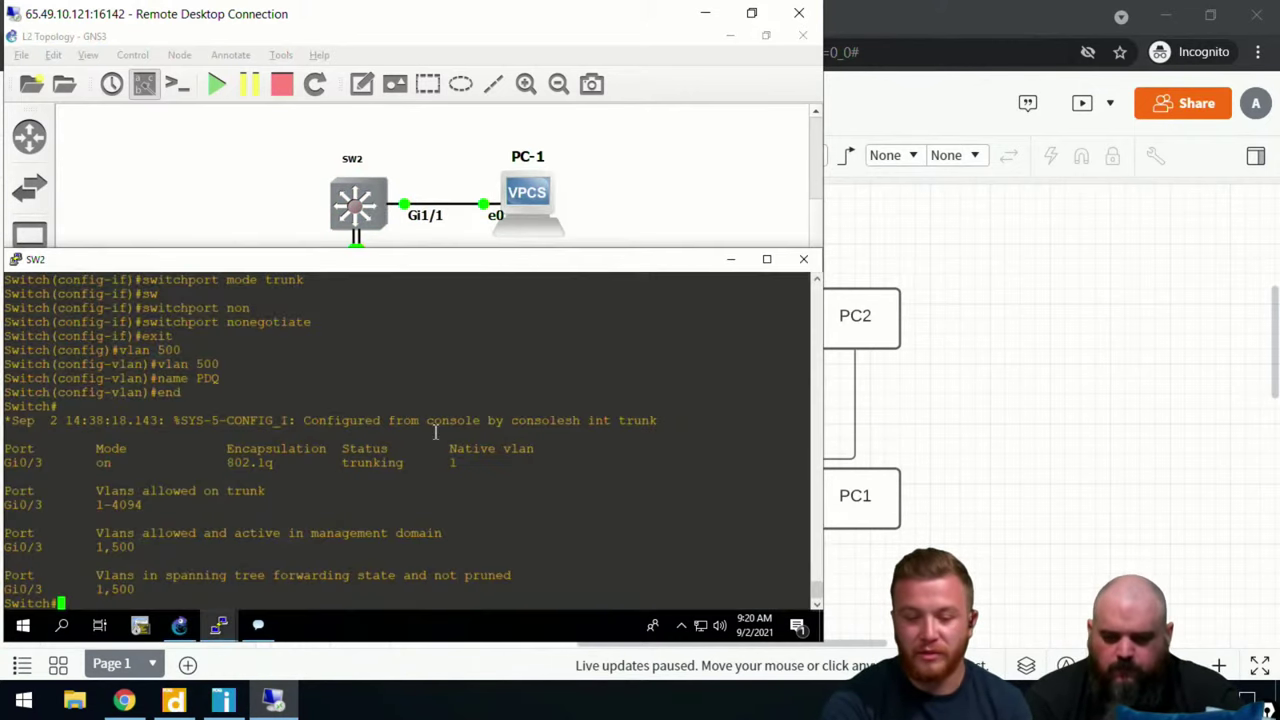
type("config t")
key("Return")
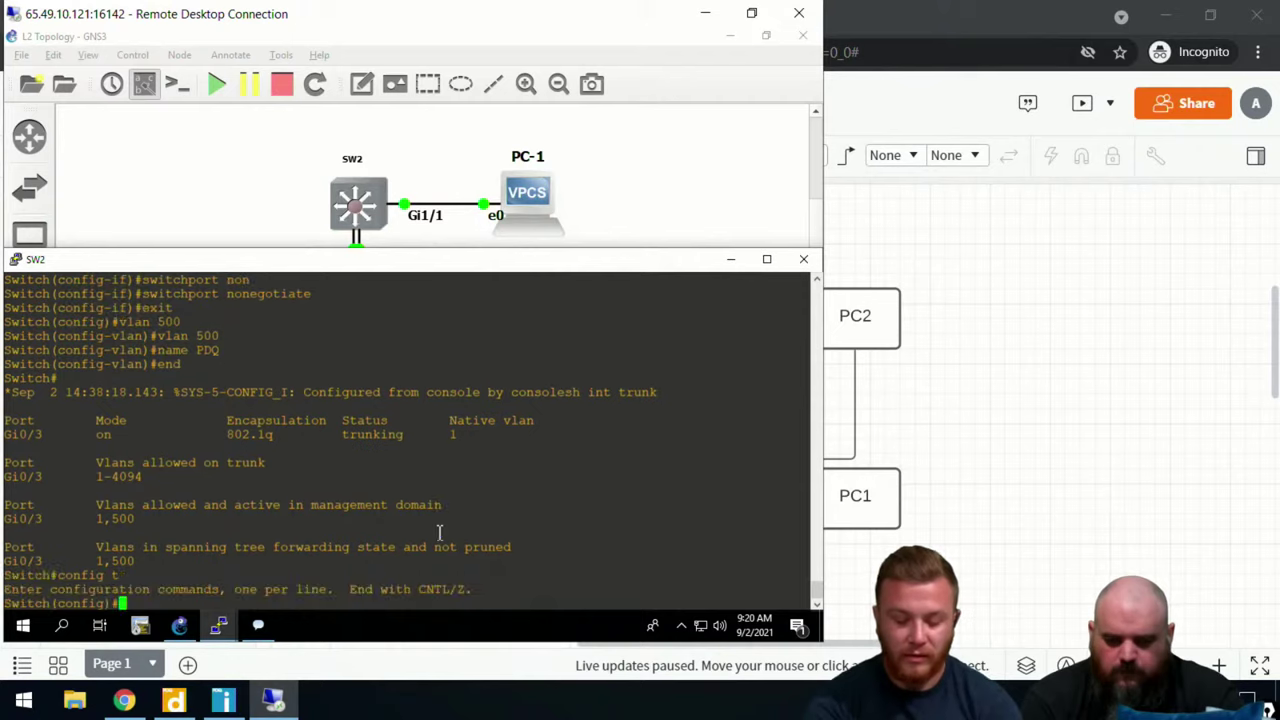
type("g1/1")
key("Return")
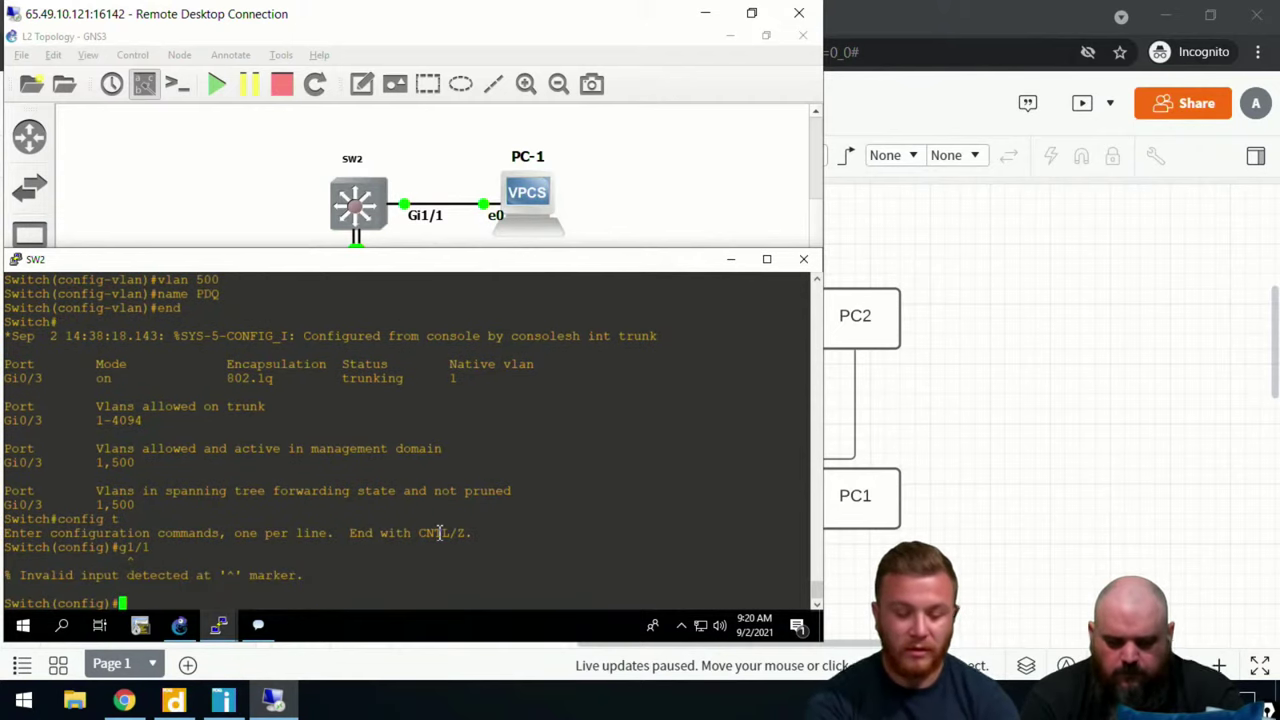
type("int g1/1")
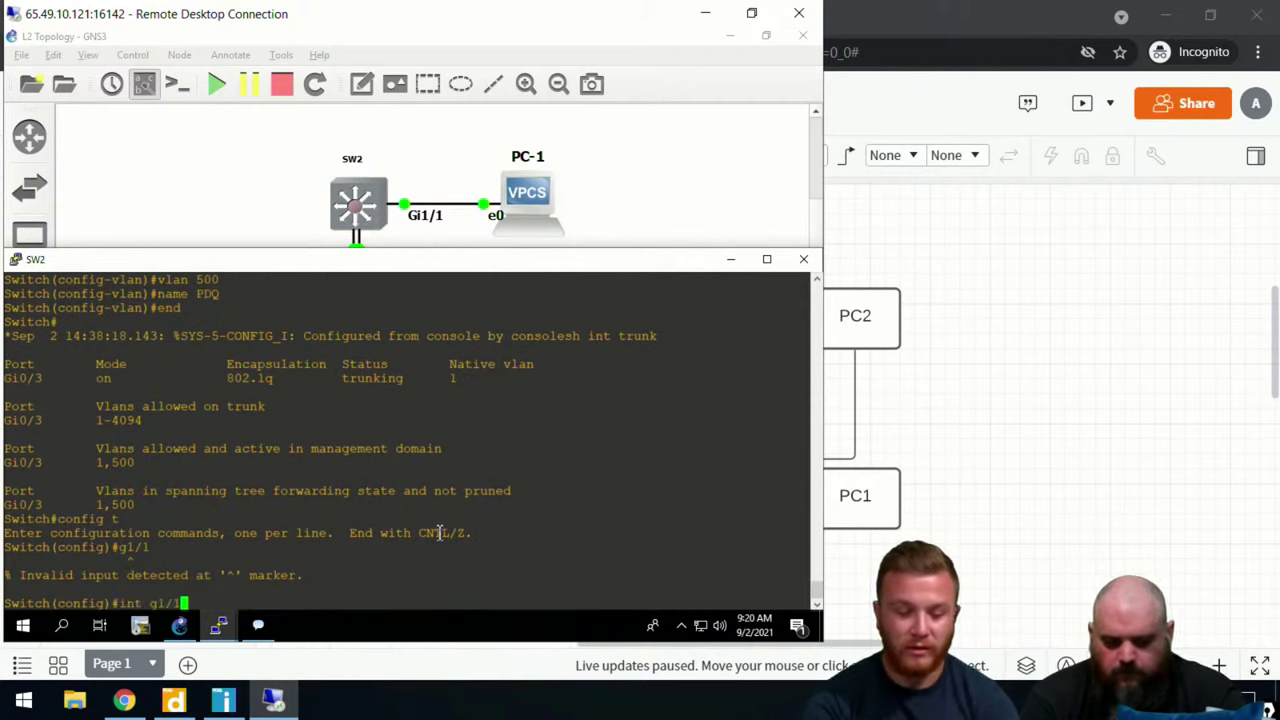
key("Return")
Step: Assign SW2's g1/1 interface to VLAN 500 with switchport access vlan 500
type("sw")
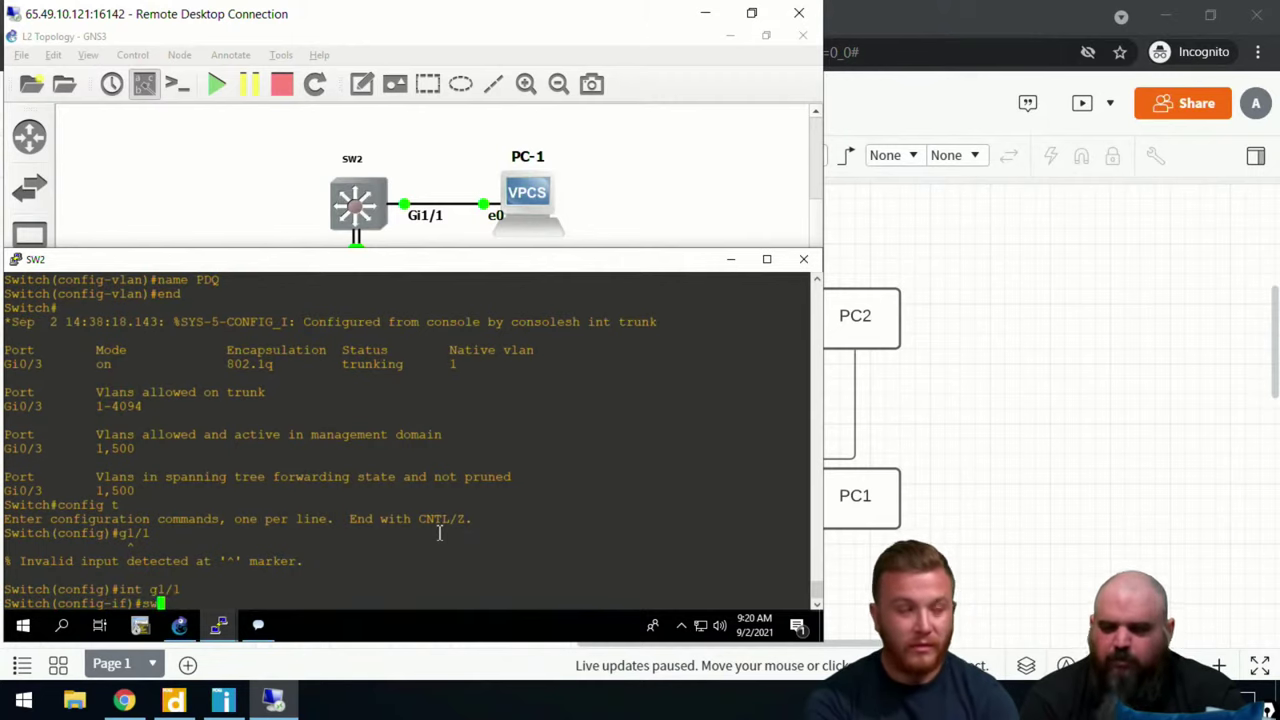
key("Tab")
type("acc")
key("Tab")
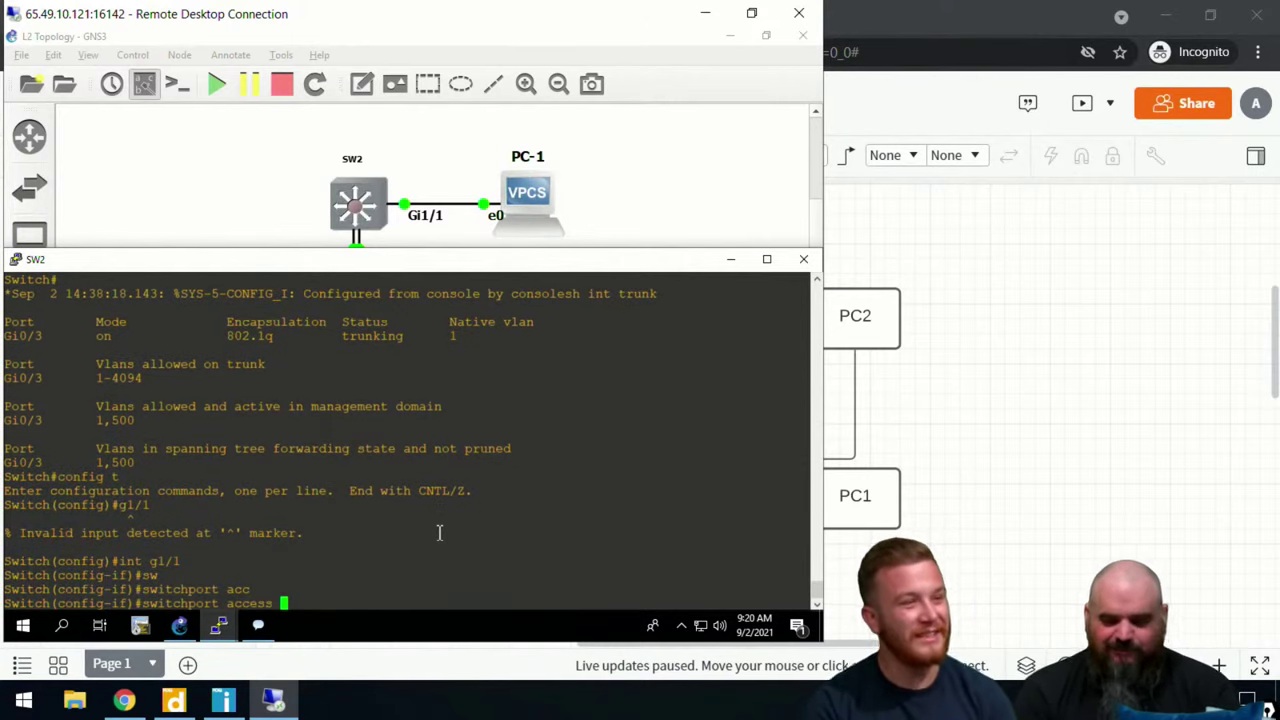
type("500")
key("Return")
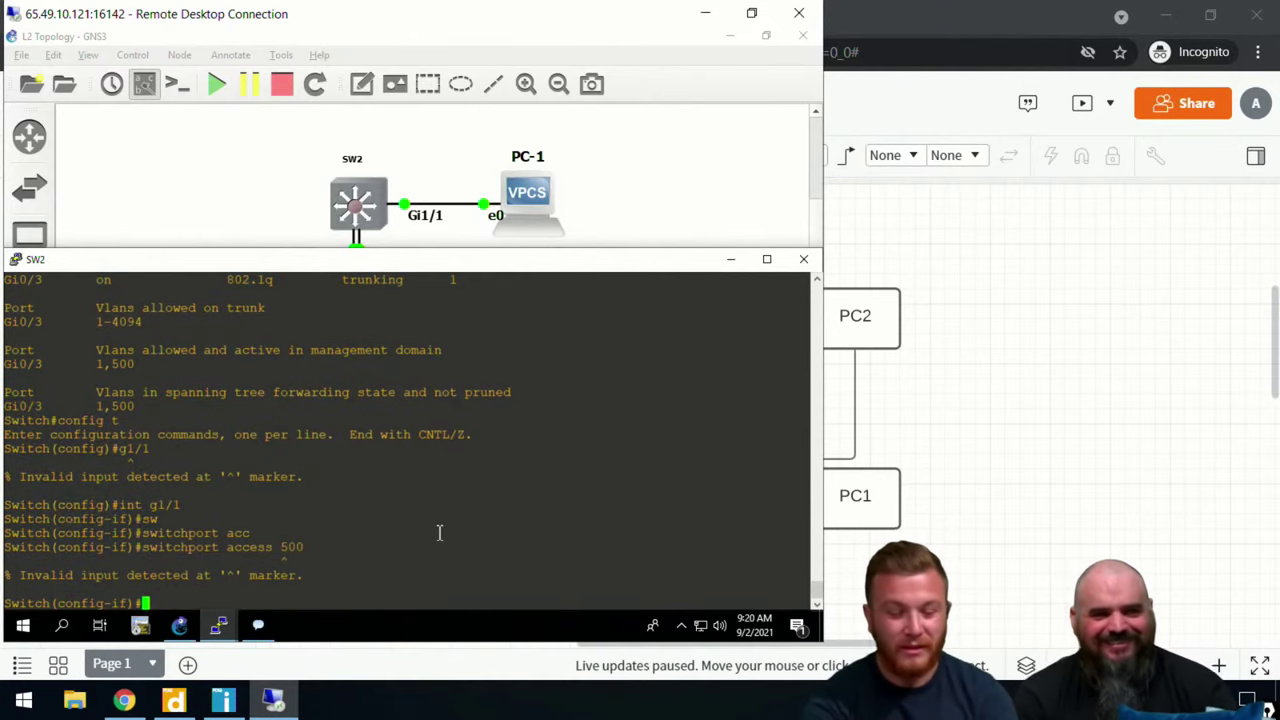
key("Up")
key("BackSpace")
key("BackSpace")
key("BackSpace")
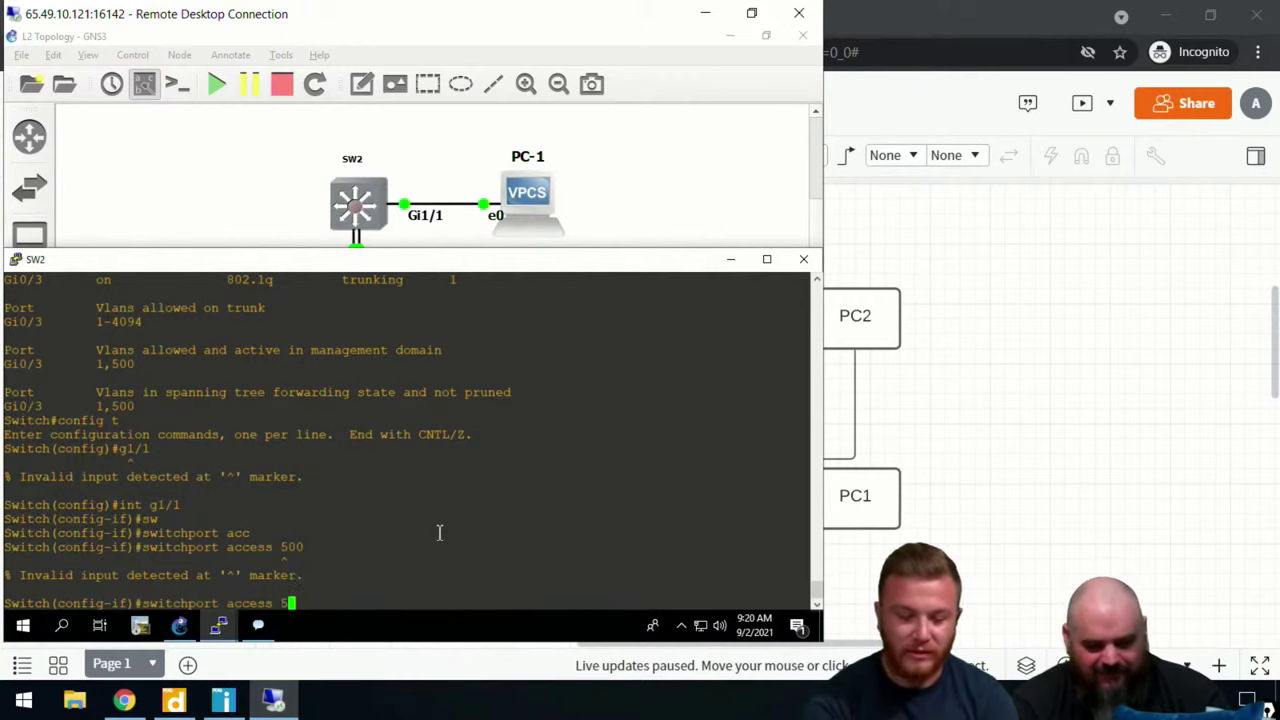
type("vlan 500")
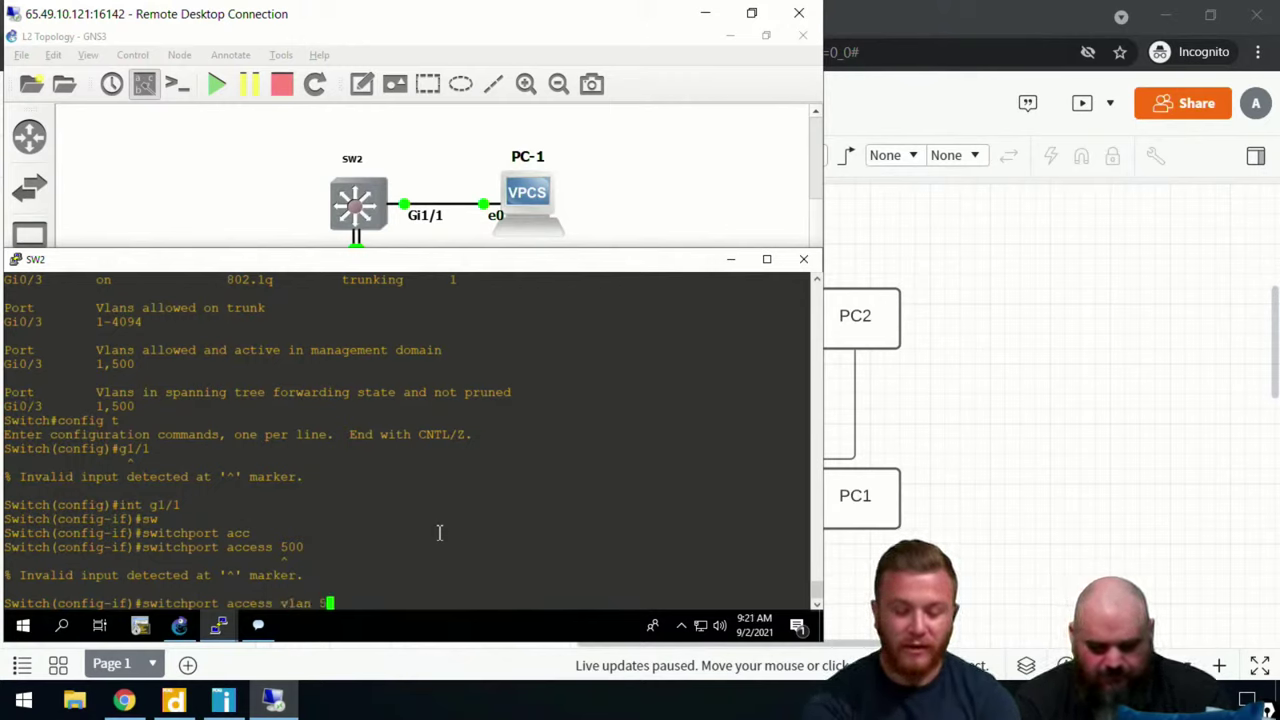
key("Return")
Step: Set SW2's g1/1 interface to access mode with switchport mode access
type("swi")
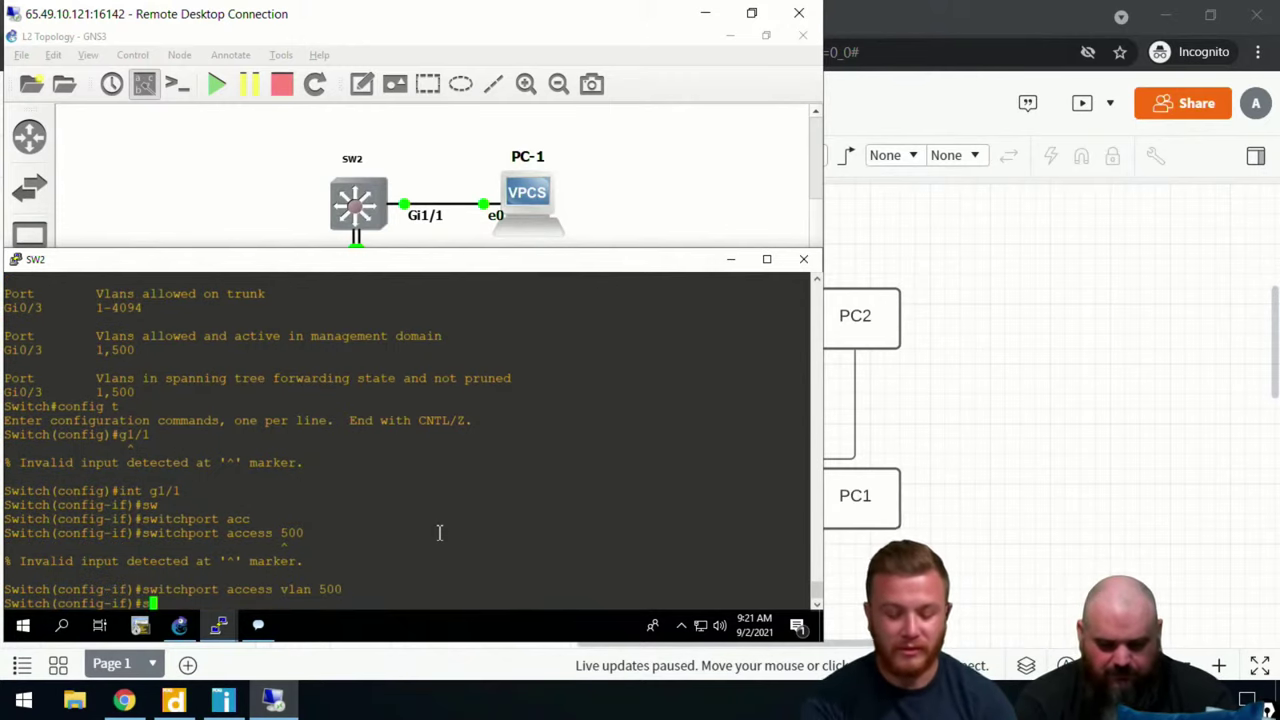
key("Tab")
type("mode acc")
key("Tab")
key("Return")
Step: Apply switchport nonegotiate to SW2's g1/1 interface and return to privileged mode
type("swi")
key("Tab")
type("non")
key("Tab")
key("Return")
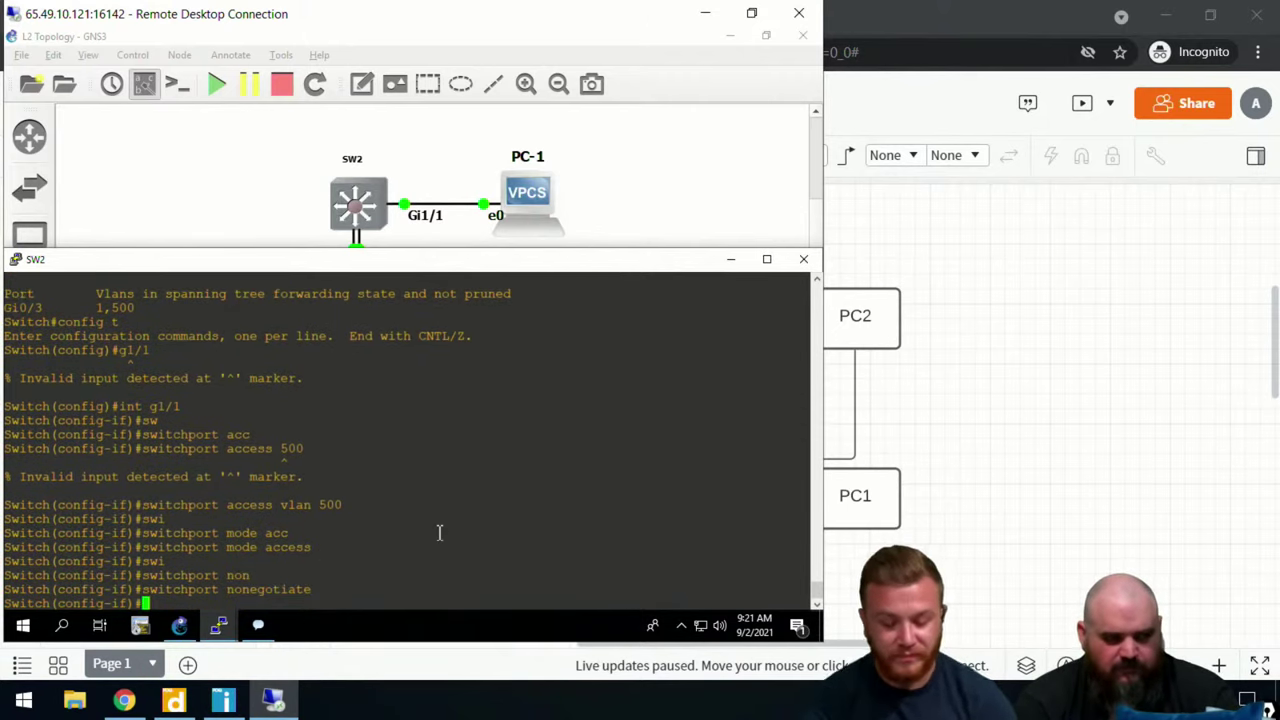
type("end")
key("Return")
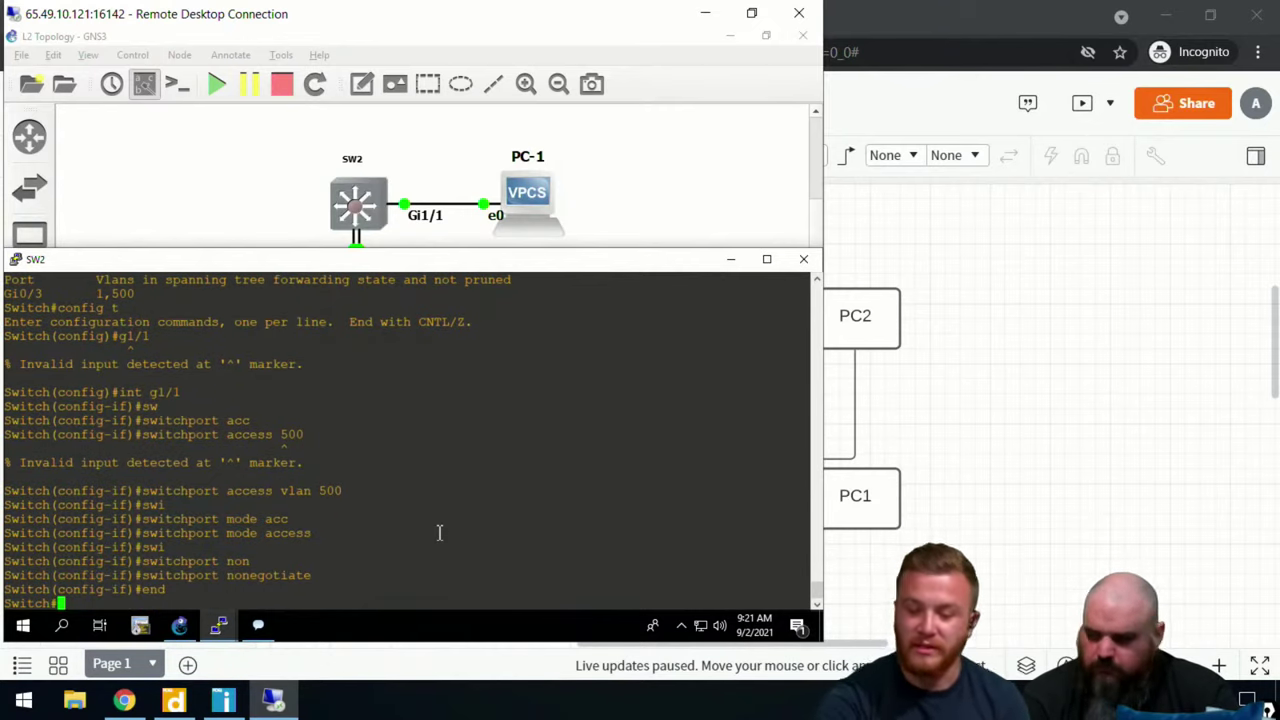
Step: Start an Ethernet packet capture on the link between PC-2 and SW4, postpone the Wireshark update and minimize the capture window
left_click(673, 166)
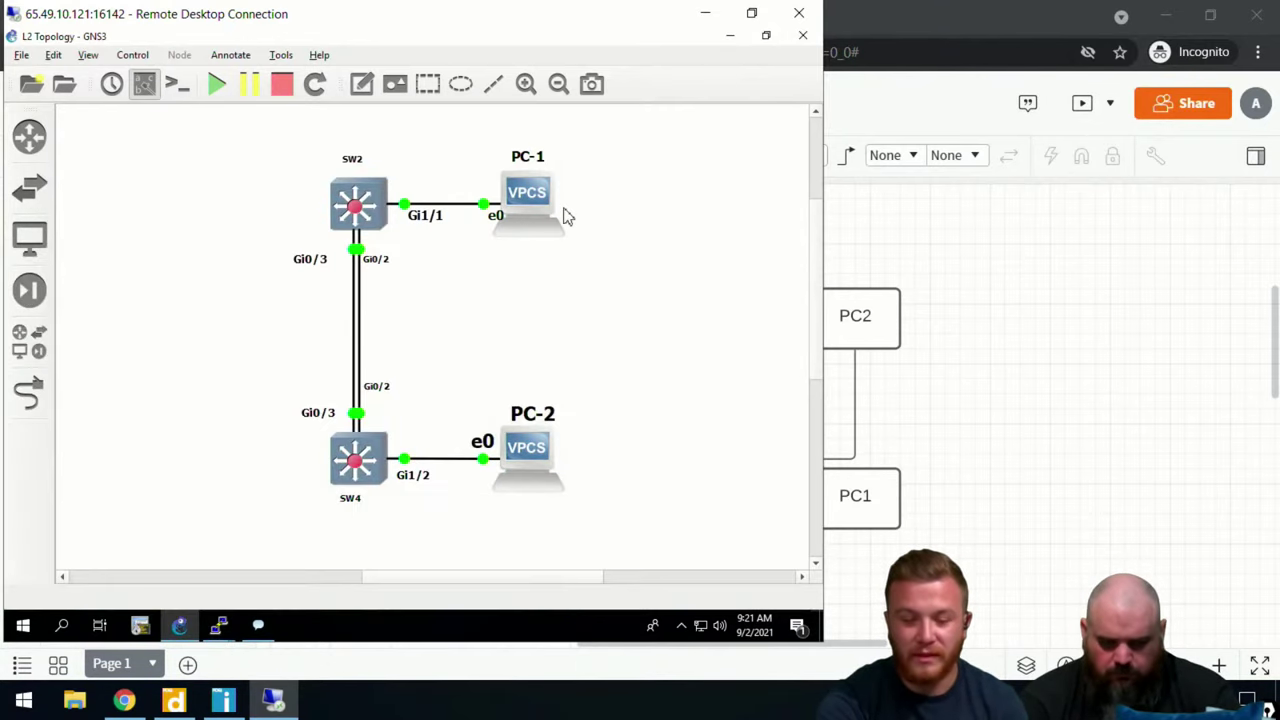
right_click(448, 469)
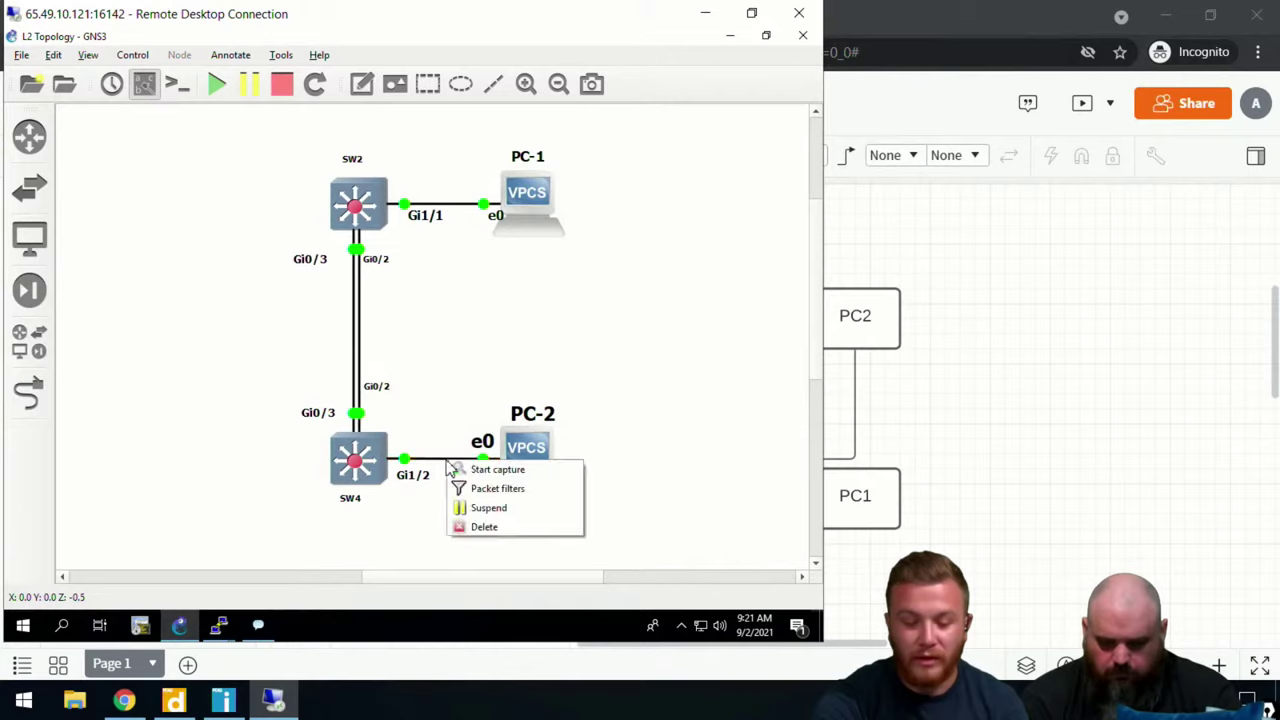
left_click(458, 474)
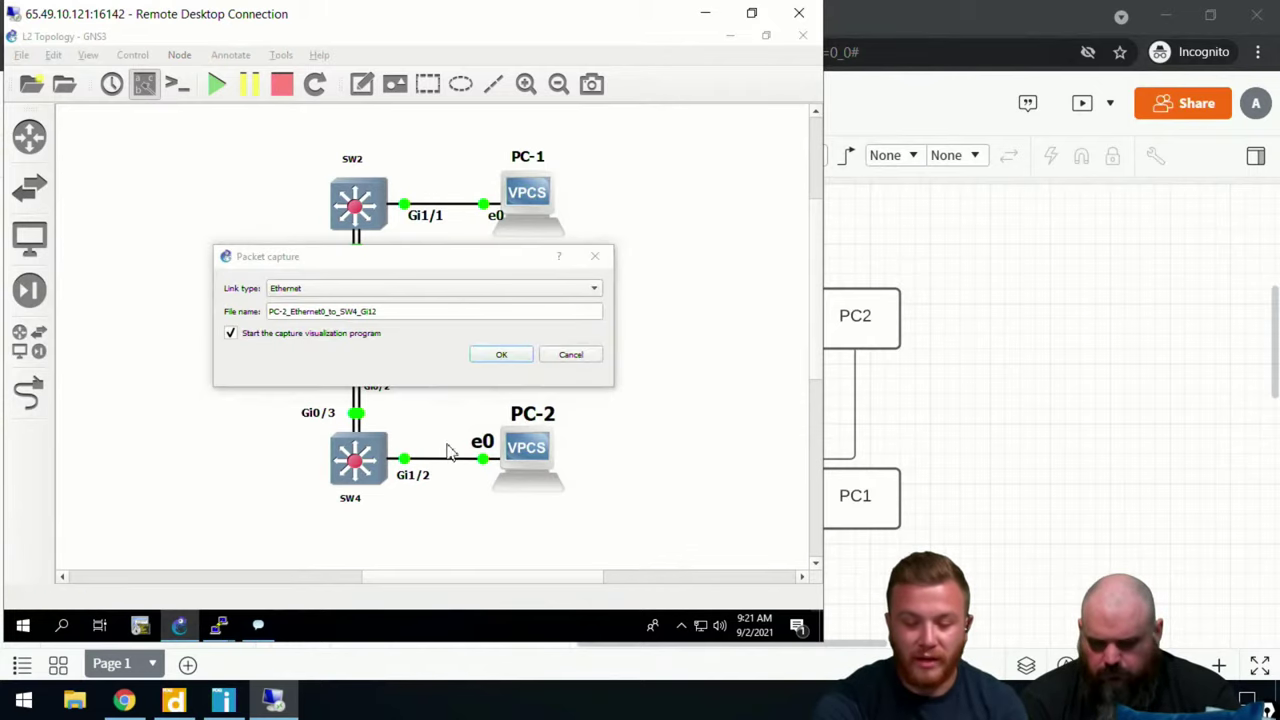
left_click(512, 356)
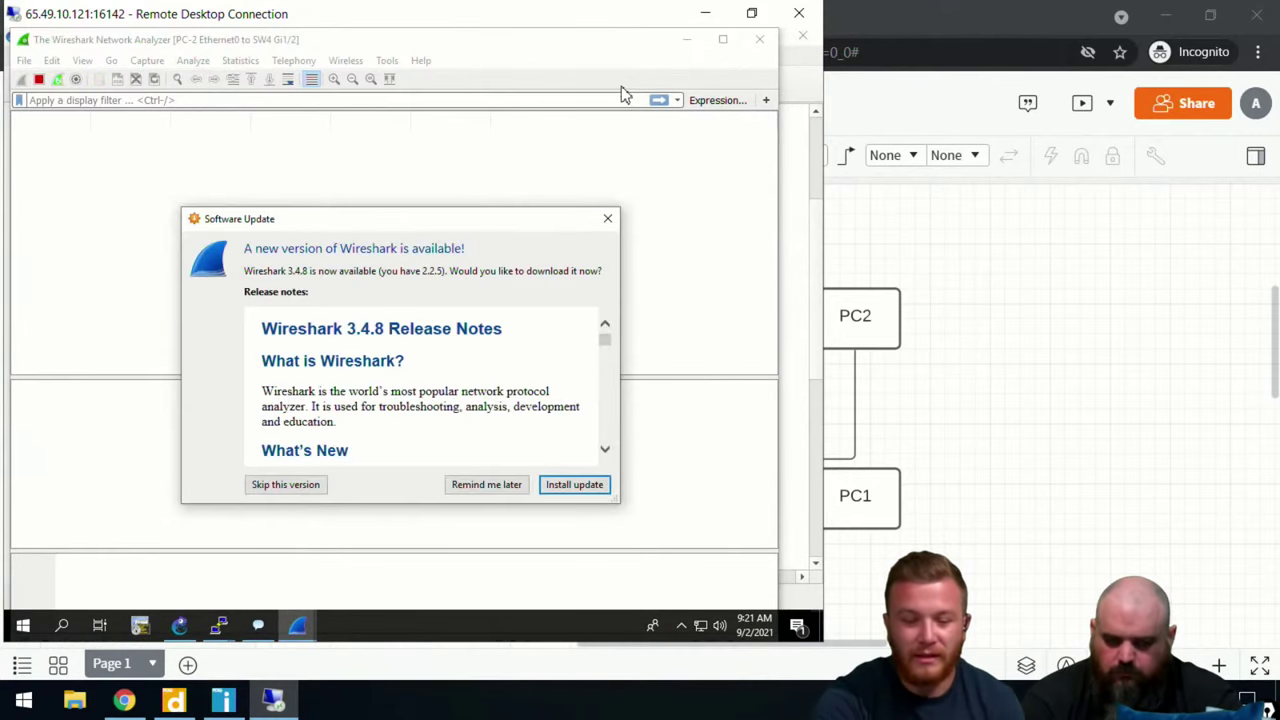
left_click(500, 487)
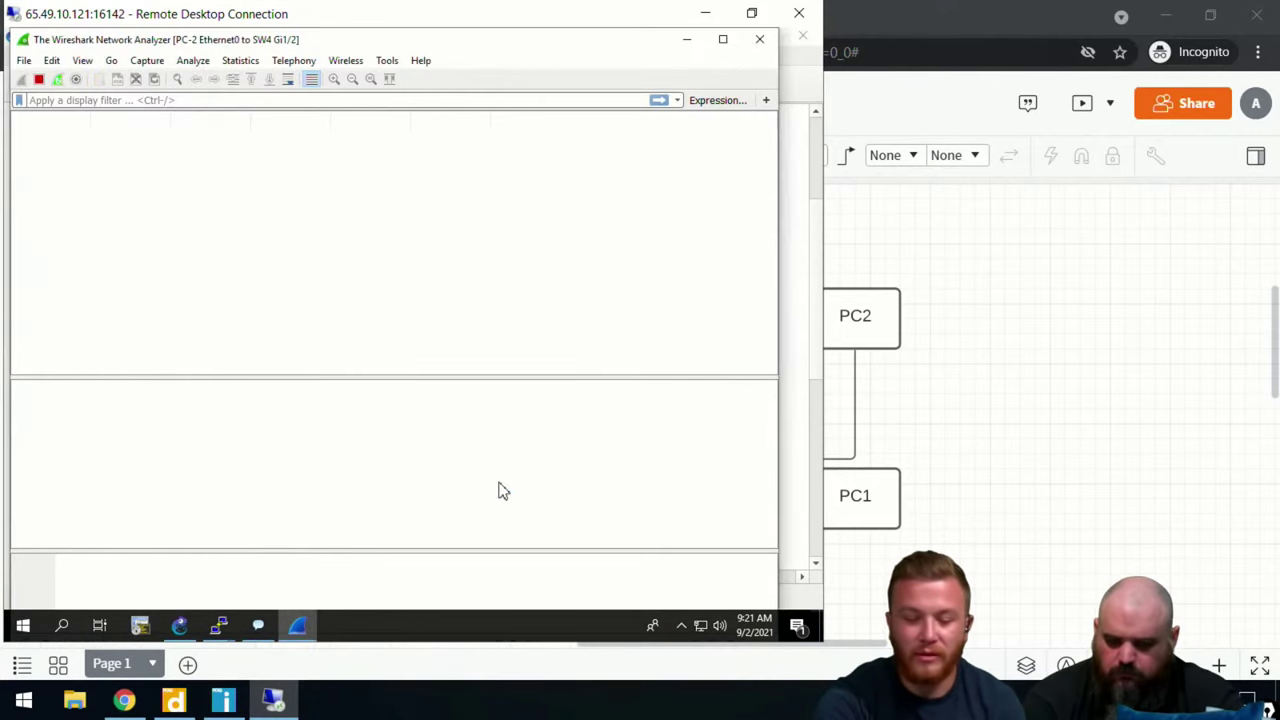
left_click(686, 40)
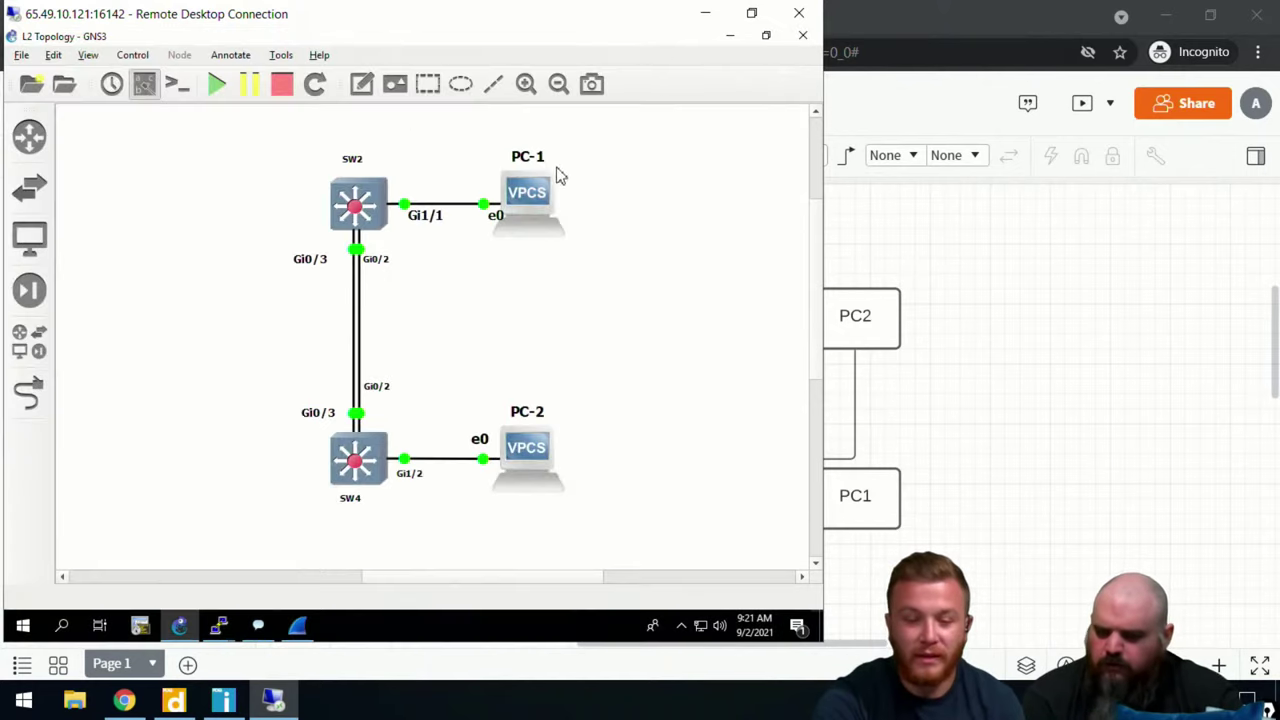
Step: Open PC-1's console and request an IP address with the dhcp command
double_click(531, 197)
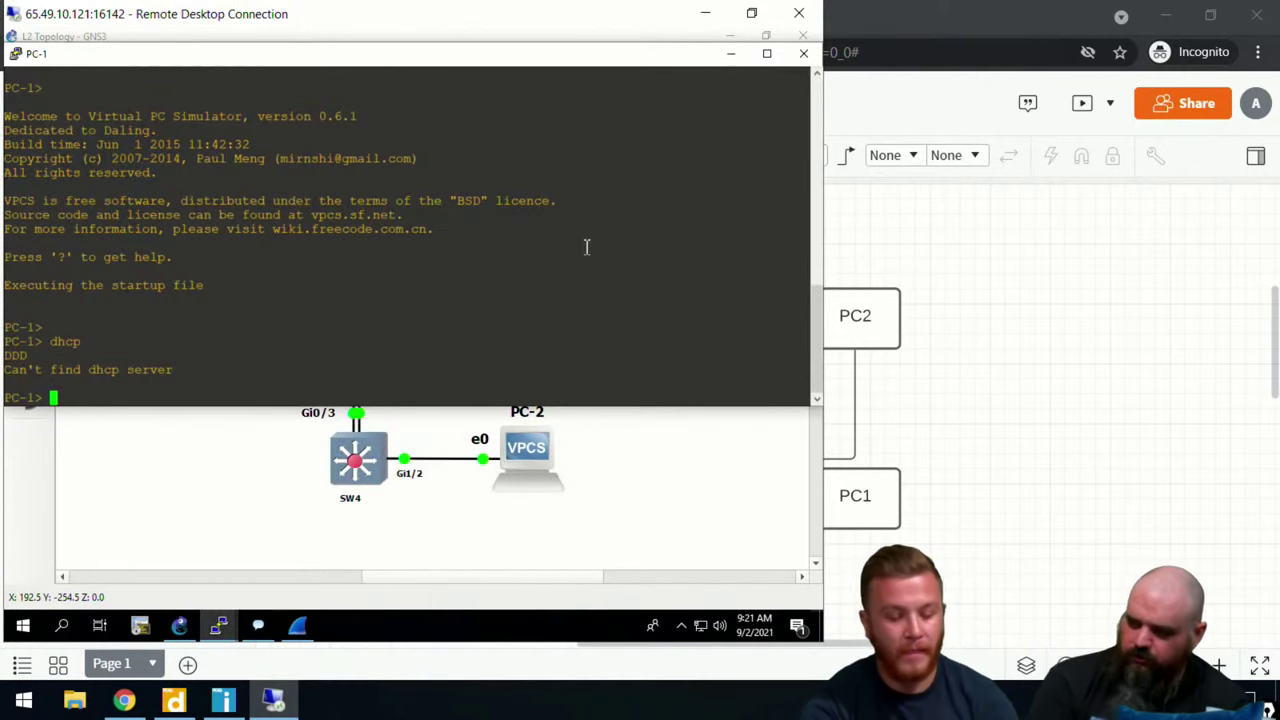
type("dhcp")
key("Return")
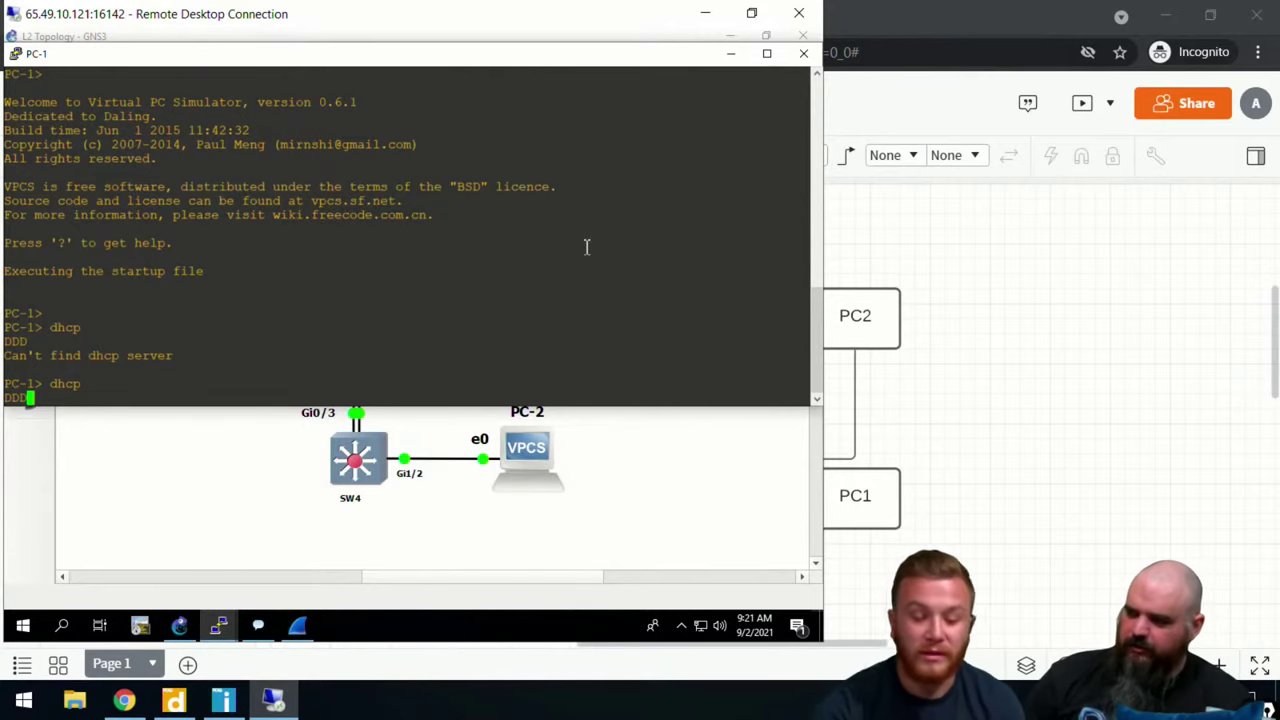
Step: Open SW4's console to review its interface configuration, and return to the topology
left_click(343, 470)
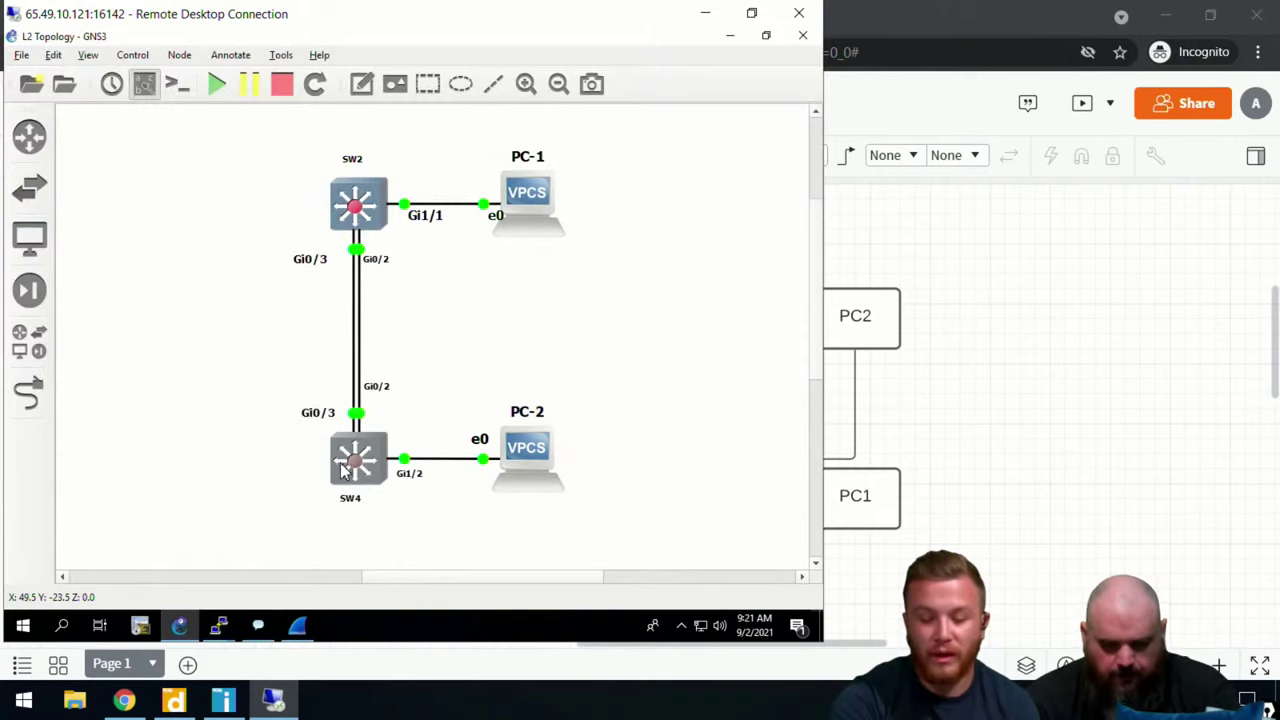
double_click(343, 470)
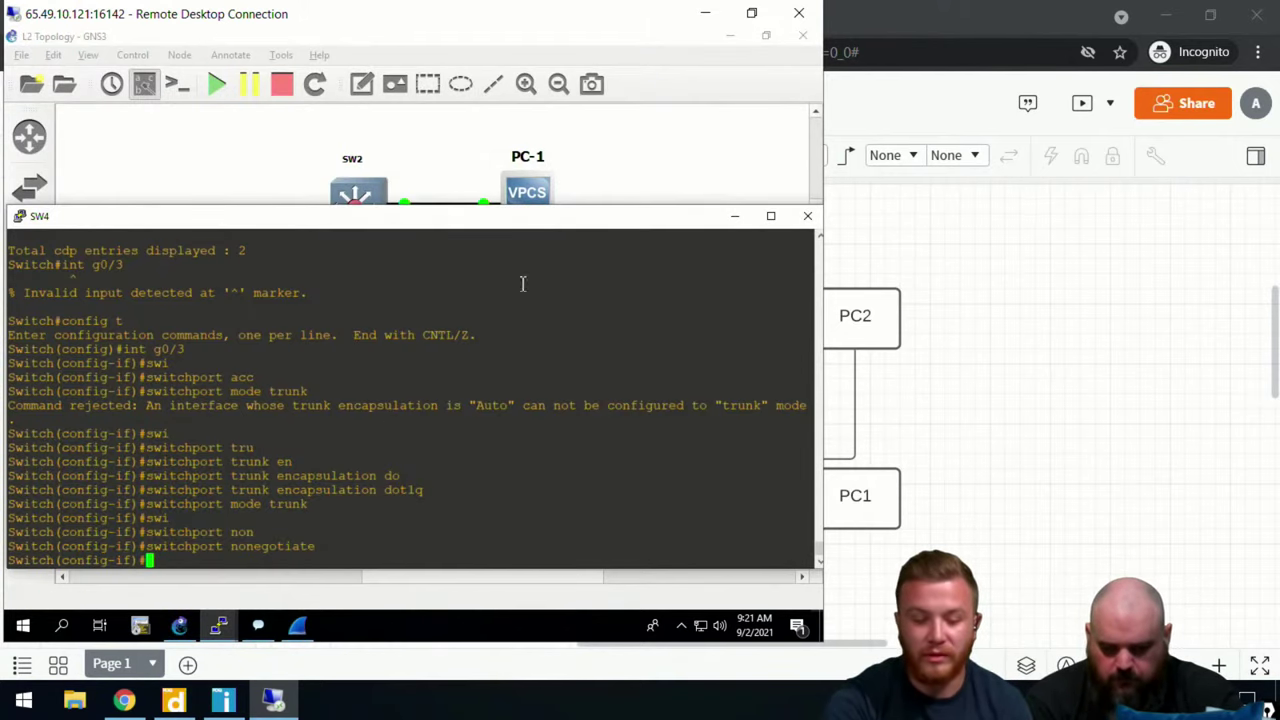
left_click(706, 170)
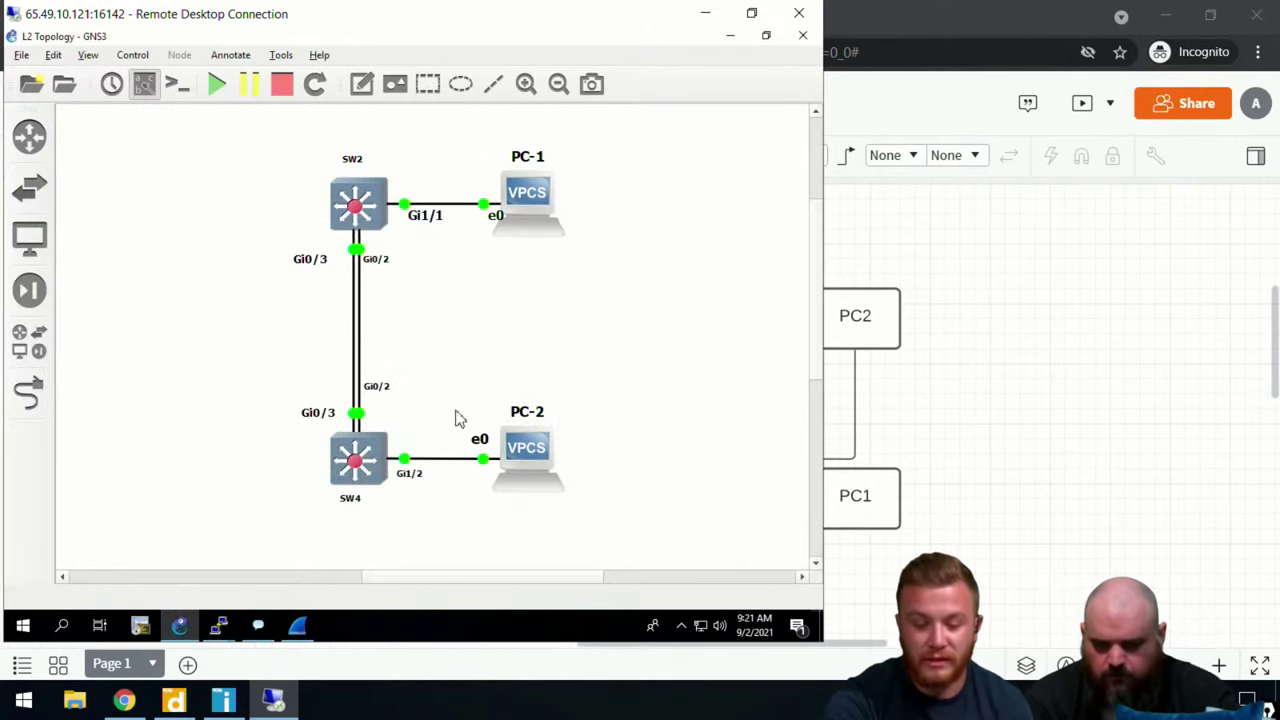
Step: Open SW4's console, leave the current interface and assign interface g1/2 to access VLAN 500
double_click(357, 472)
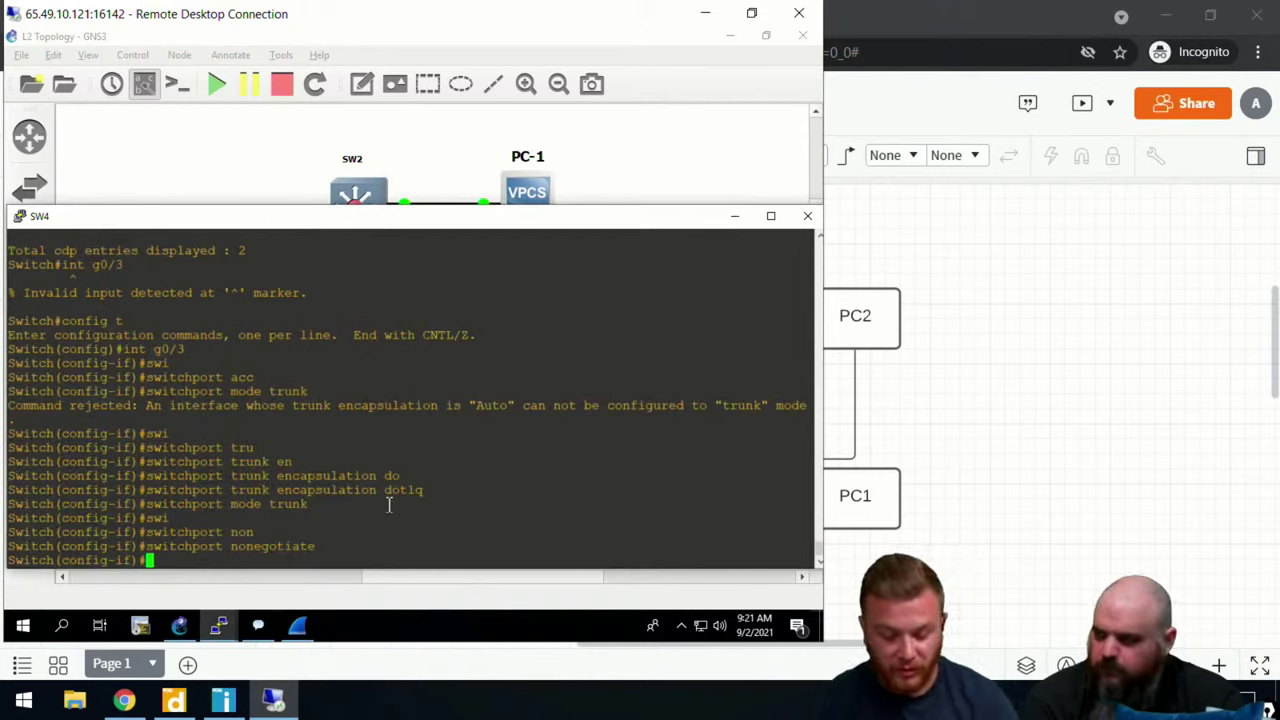
type("exit")
key("Return")
type("int ")
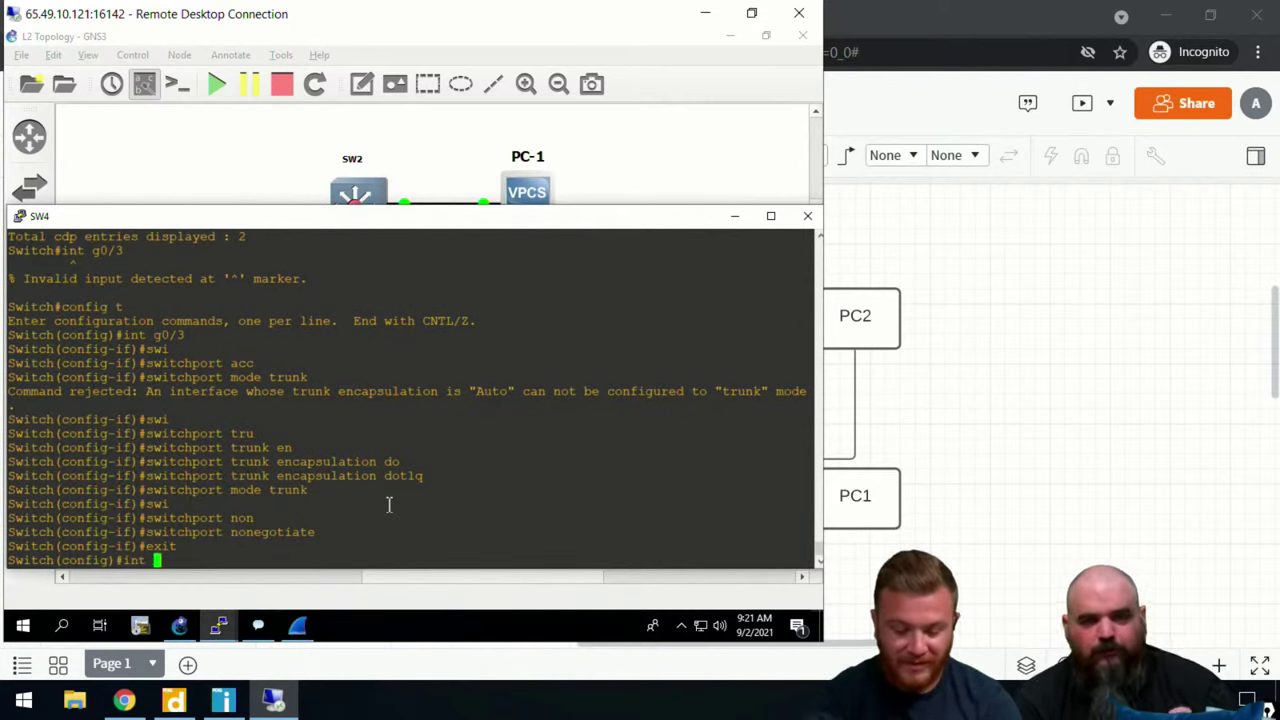
type("g1/2")
key("Return")
type("swi")
key("Tab")
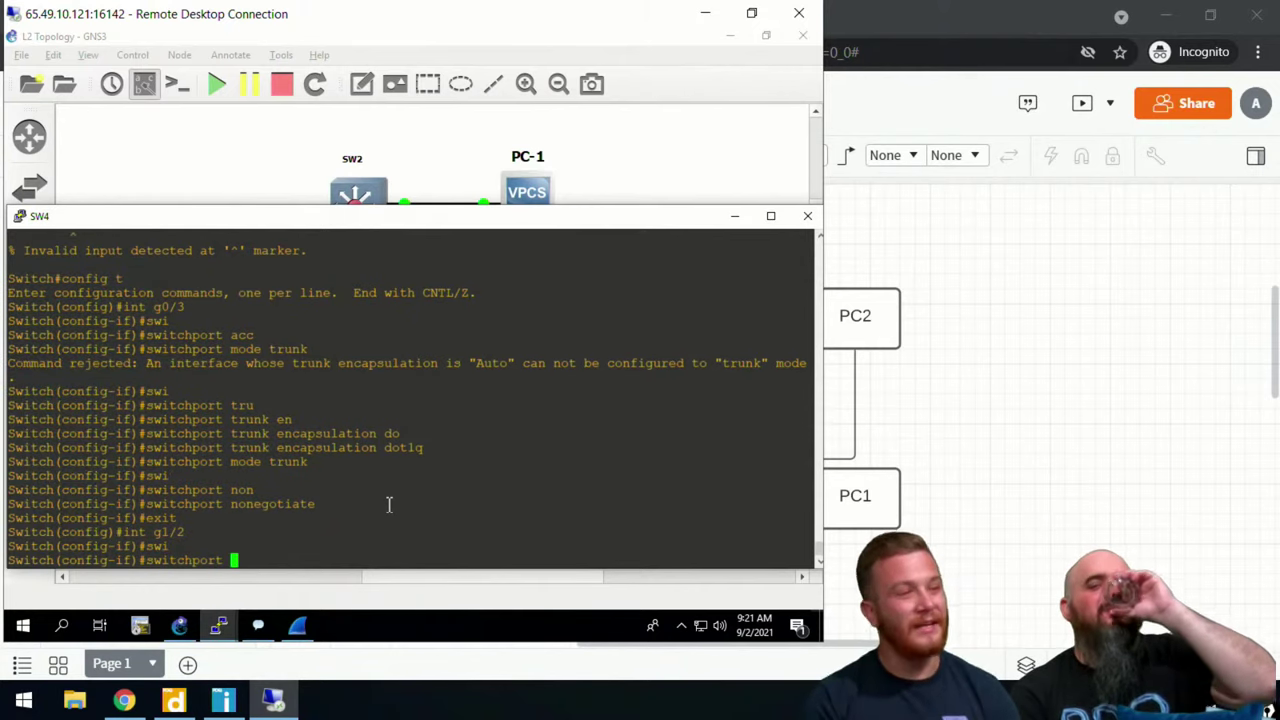
type("acc")
key("Tab")
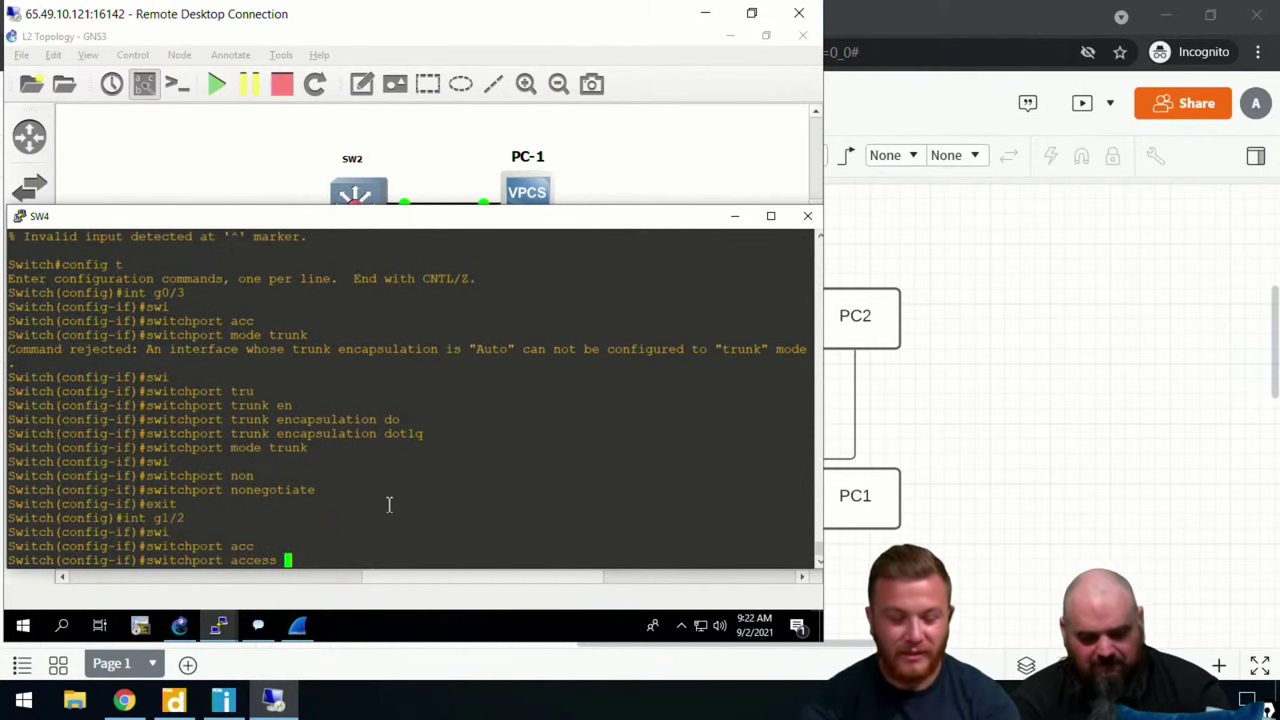
type("vlan 500")
key("Return")
Step: Set SW4's g1/2 interface to switchport mode access and apply switchport nonegotiate
type("sw")
key("Tab")
type("mode acc")
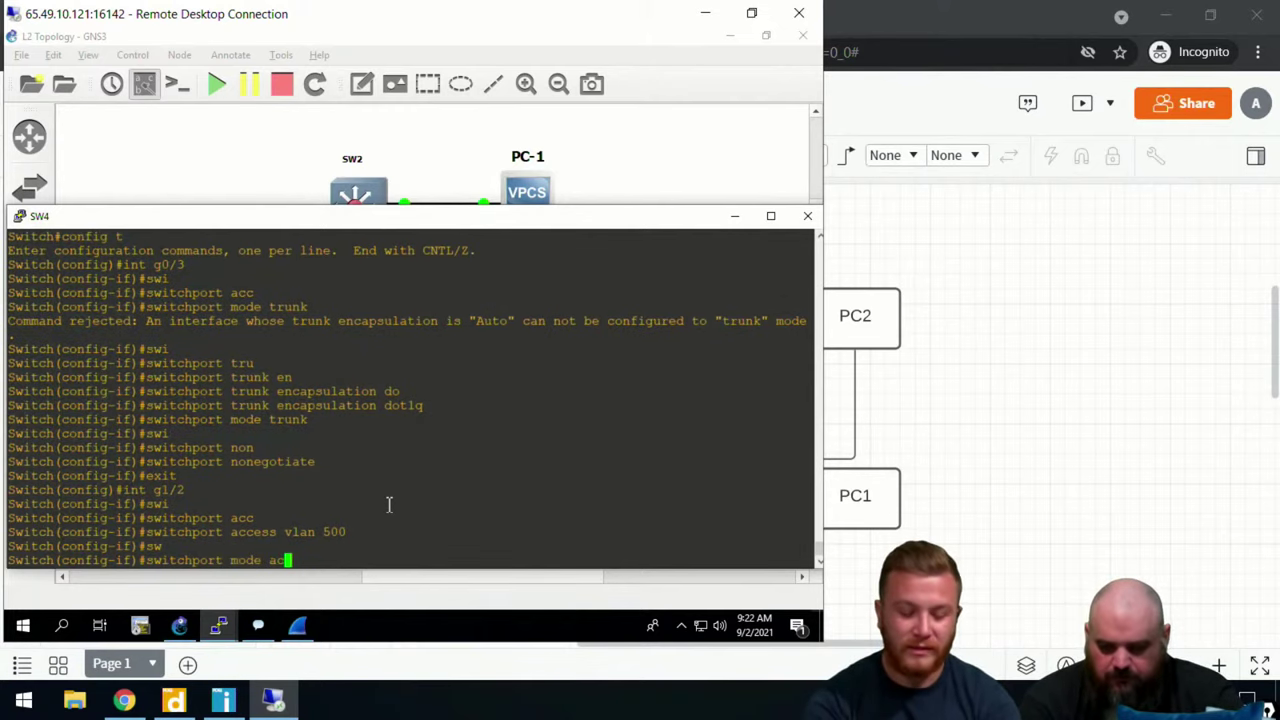
key("Tab")
key("Return")
type("sw")
key("Tab")
type("non")
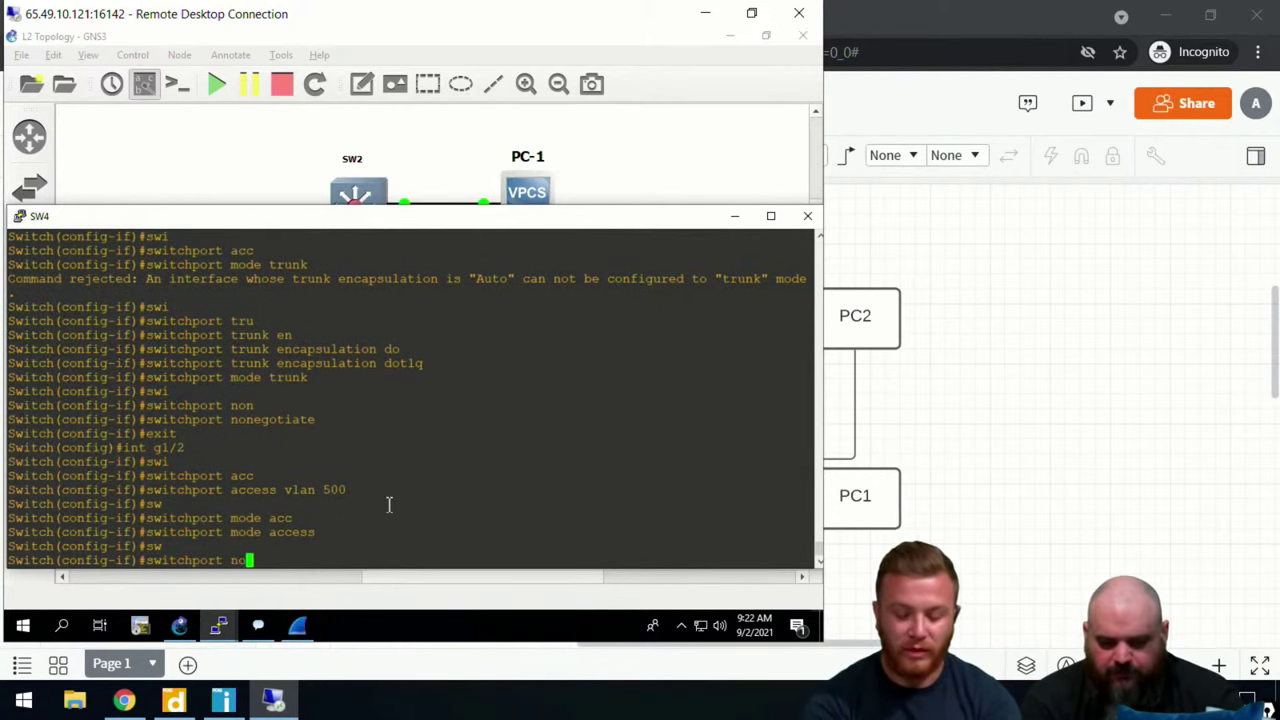
key("Tab")
key("Return")
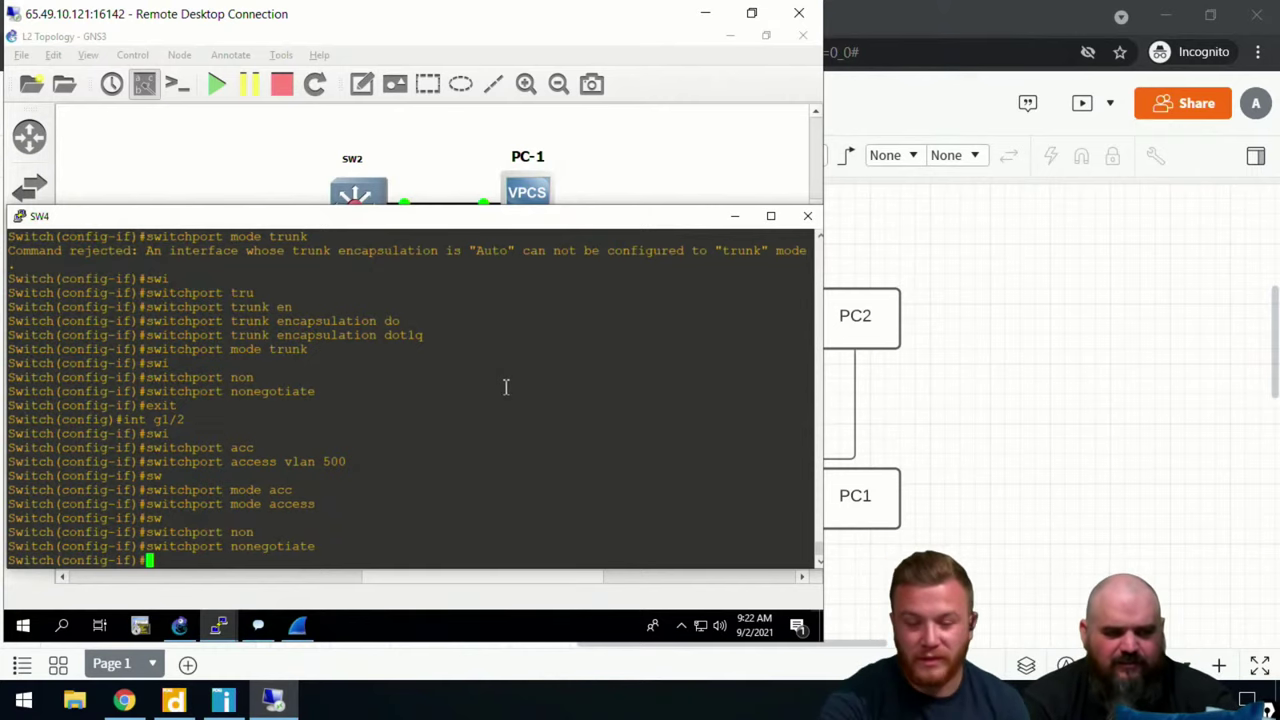
Step: Request an IP address from PC-1's console with dhcp again and return to the topology
left_click(731, 152)
double_click(527, 203)
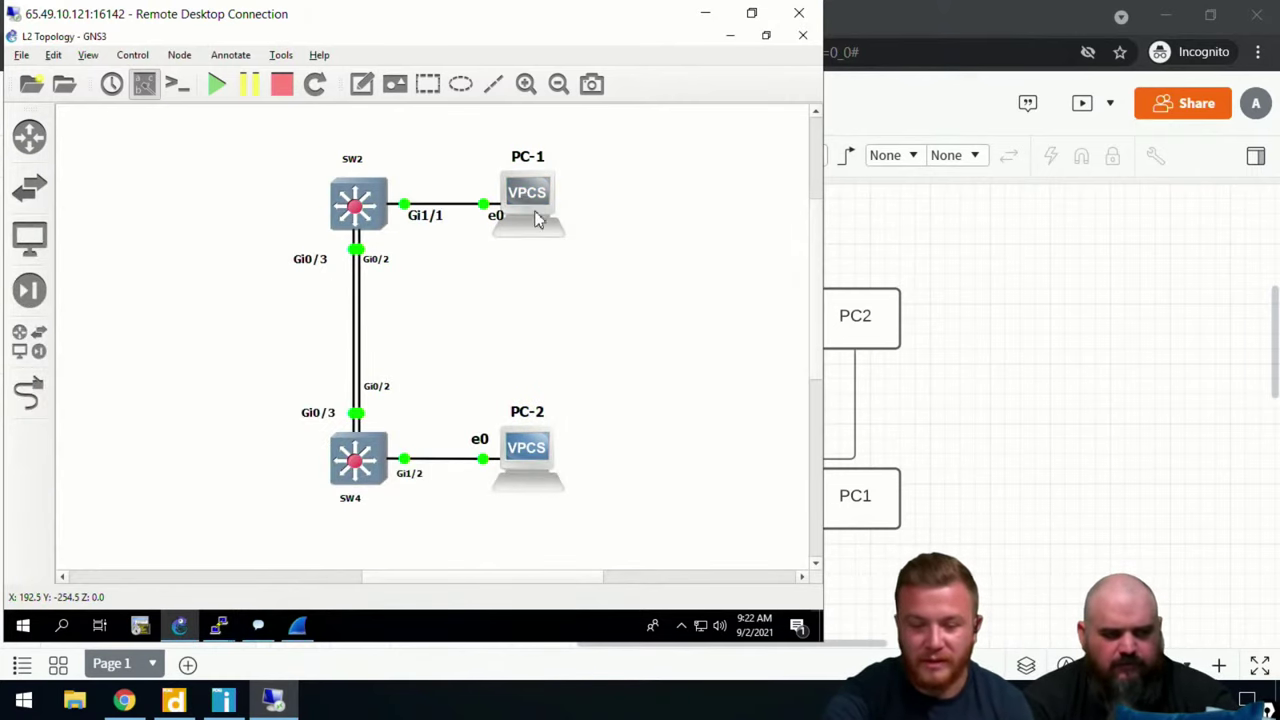
type("dhcp")
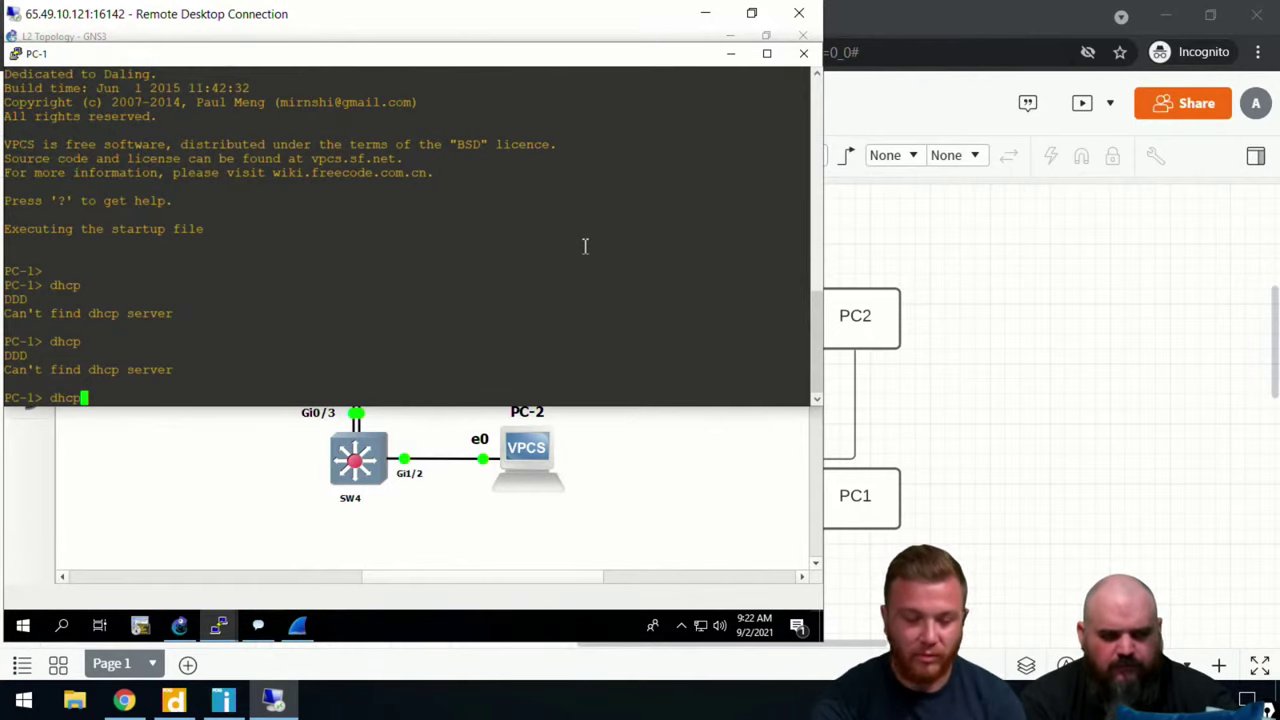
key("Return")
left_click(667, 459)
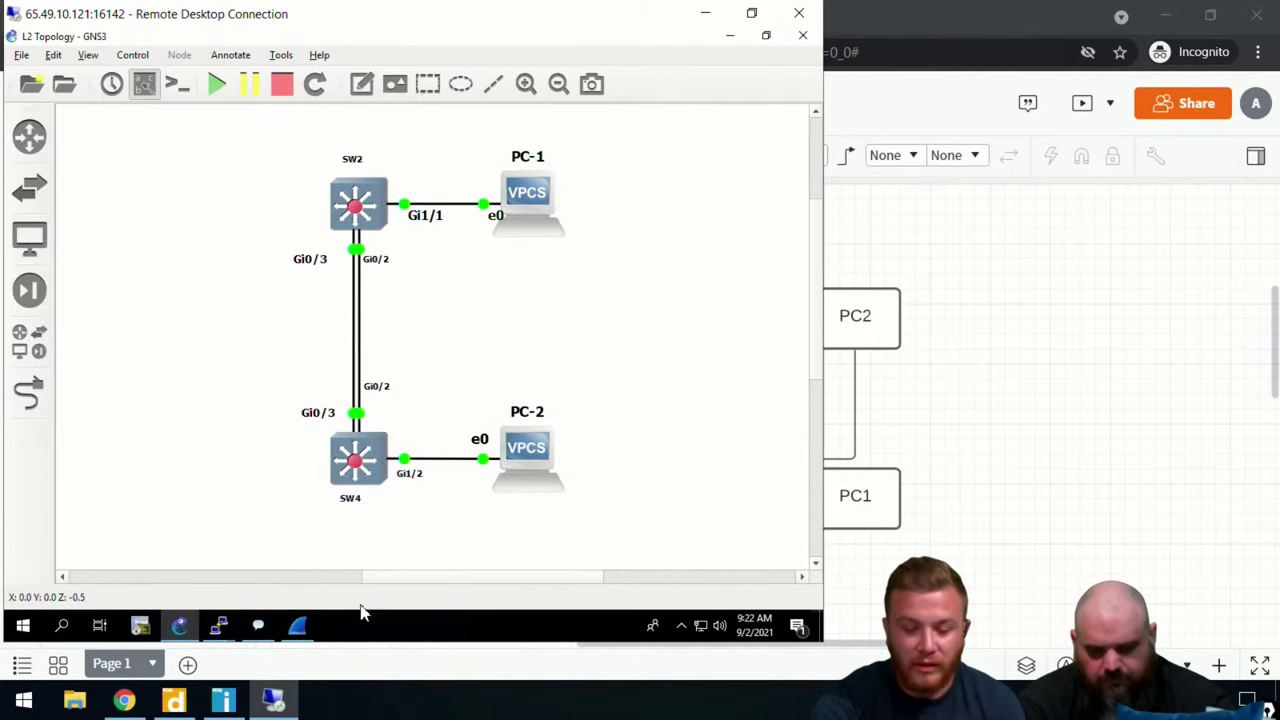
Step: Check the Wireshark capture of the PC-2 to SW4 link for PC-1's DHCP broadcasts and close it
left_click(298, 625)
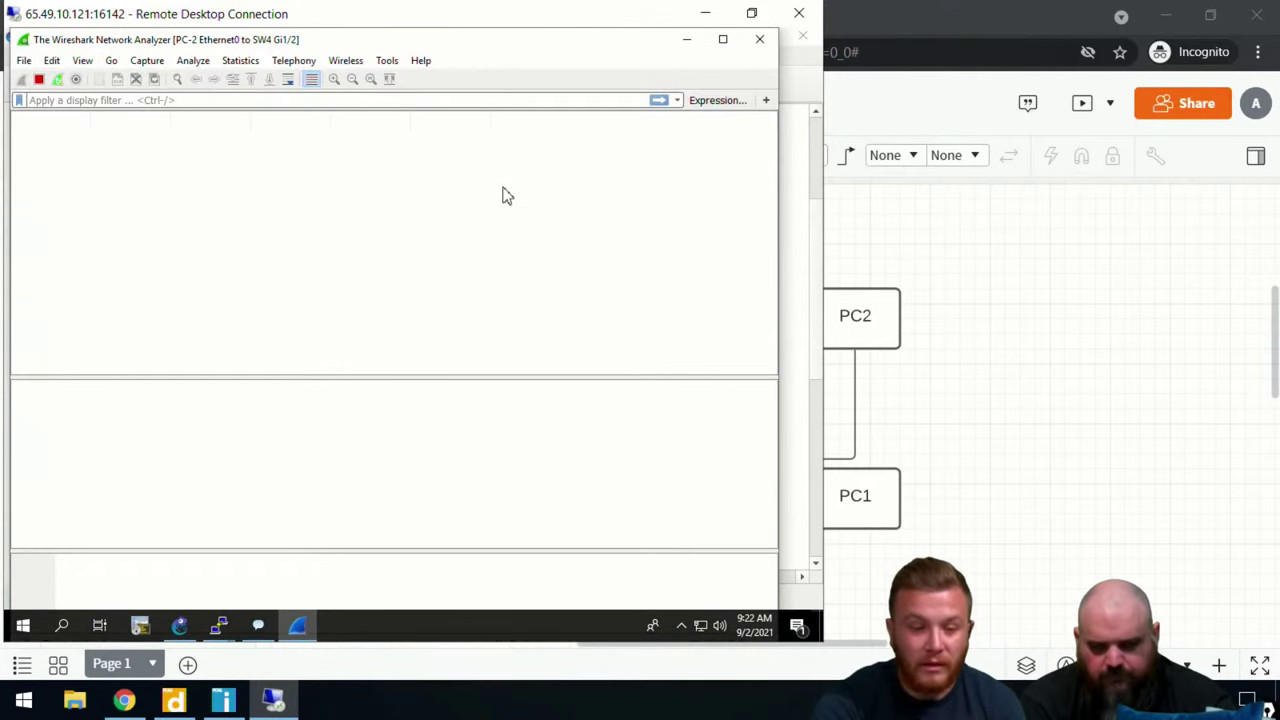
left_click_drag(493, 53, 515, 100)
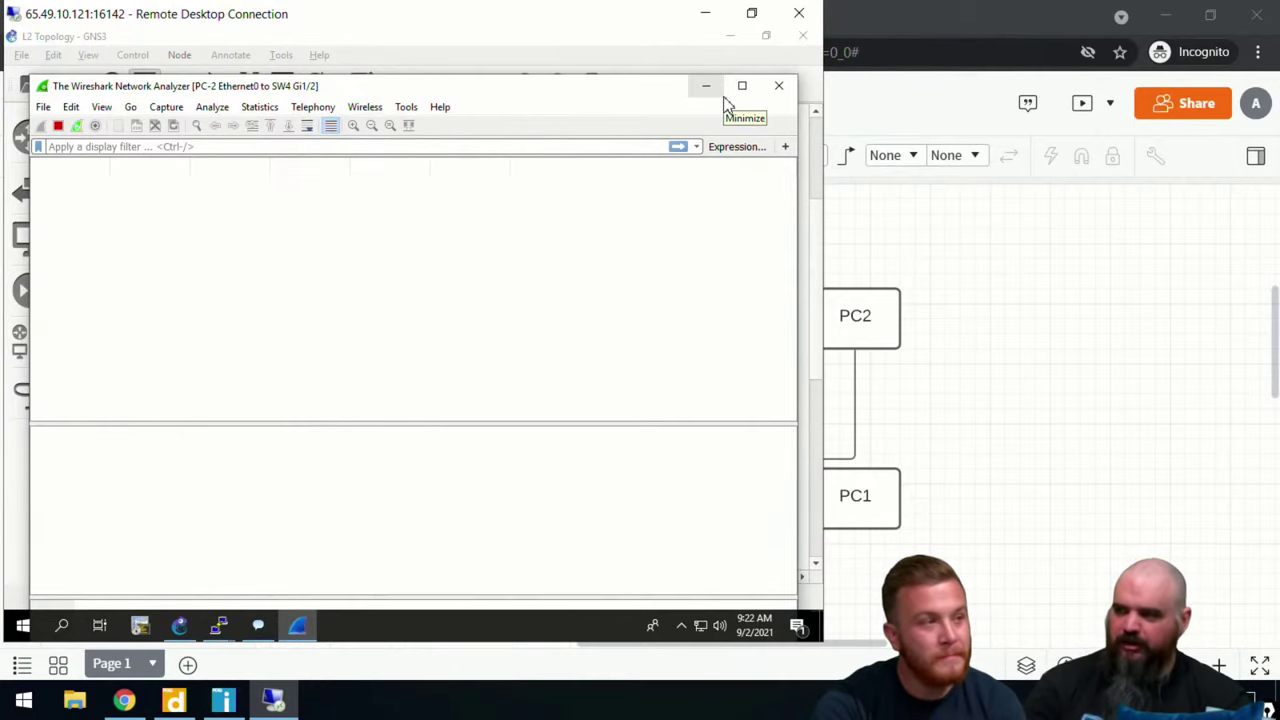
left_click(779, 86)
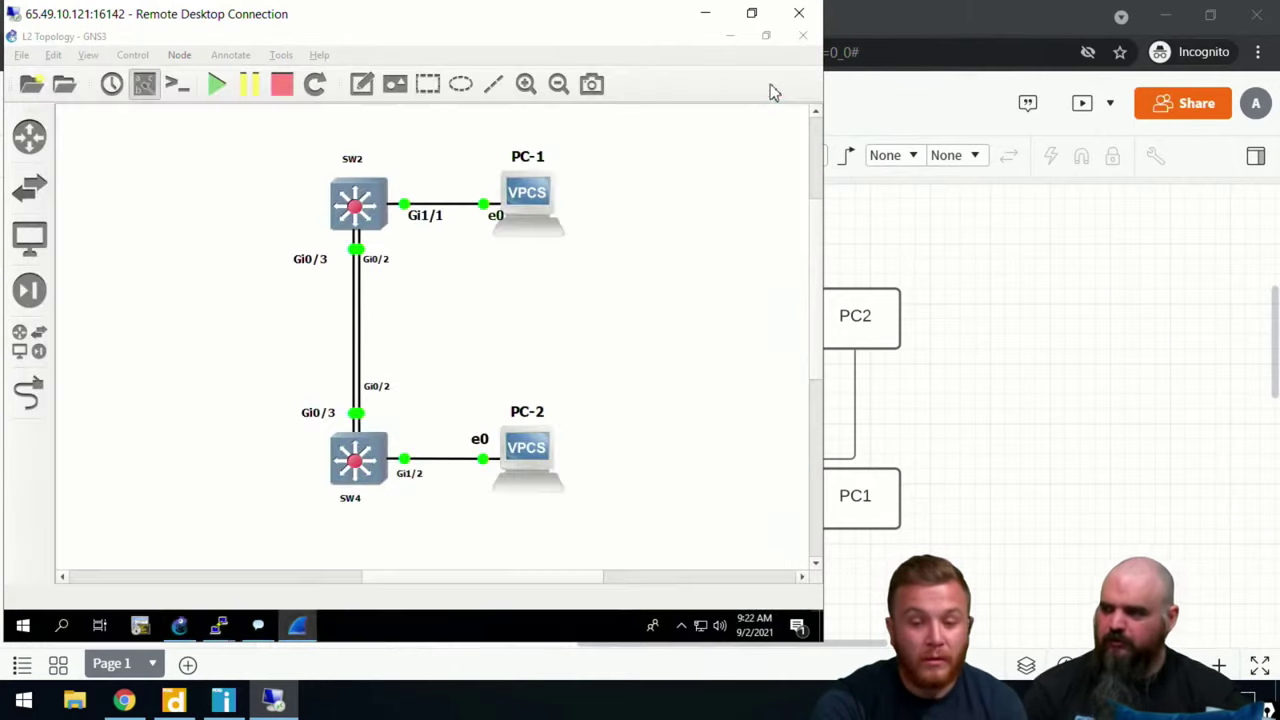
Step: Reopen SW4's console and leave interface configuration for privileged mode with end
left_click(365, 475)
double_click(365, 475)
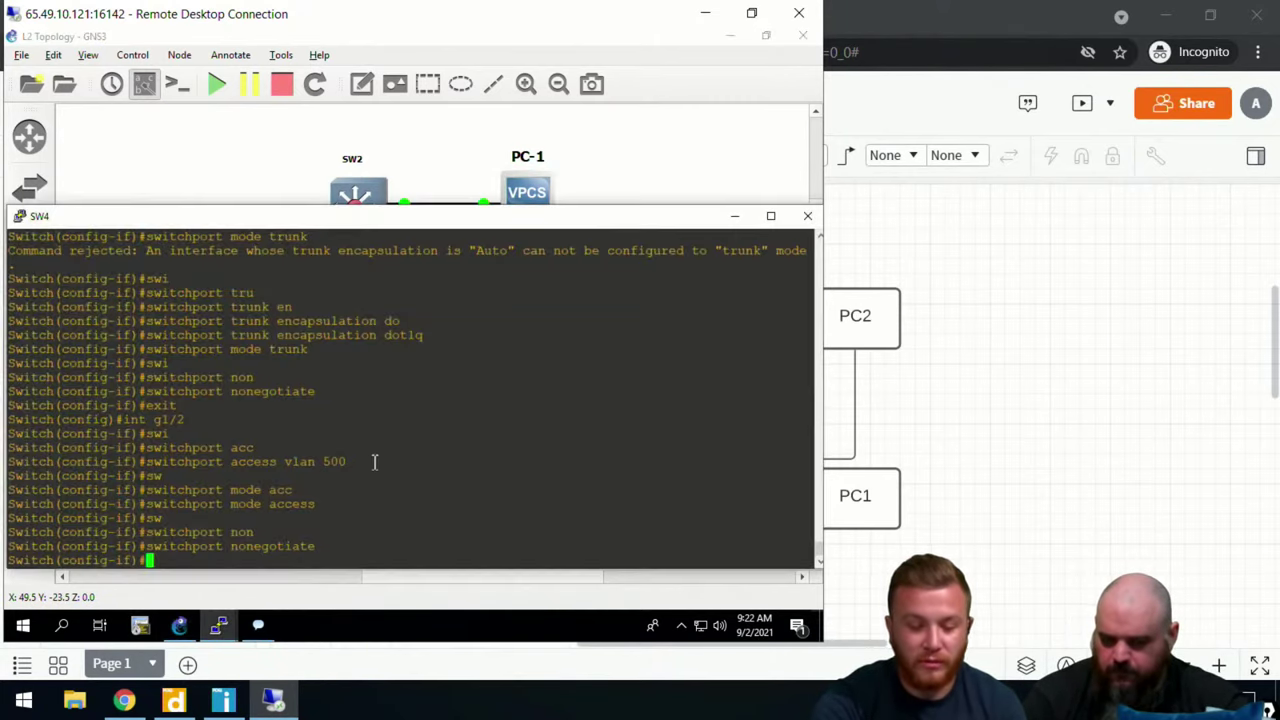
type("end")
key("Return")
Step: Display SW4's MAC address table for VLAN 500 with sh mac address-table vlan 500
type("sh ma")
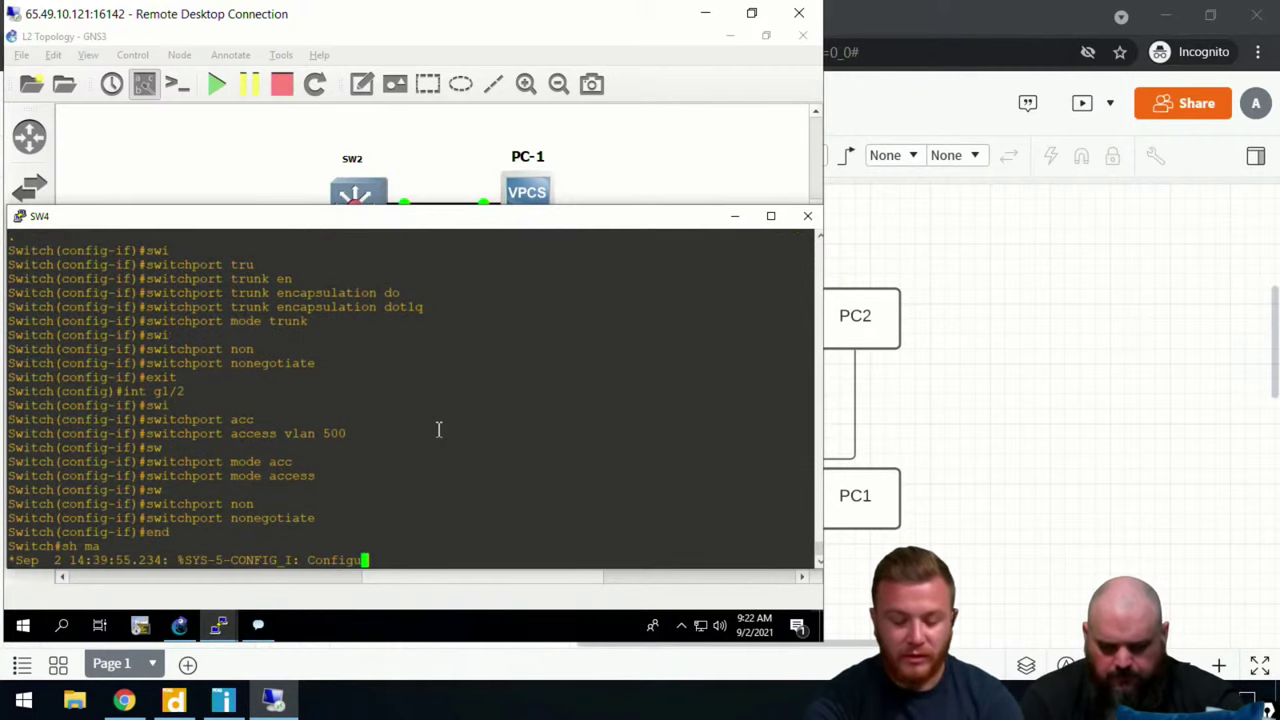
type("cc add")
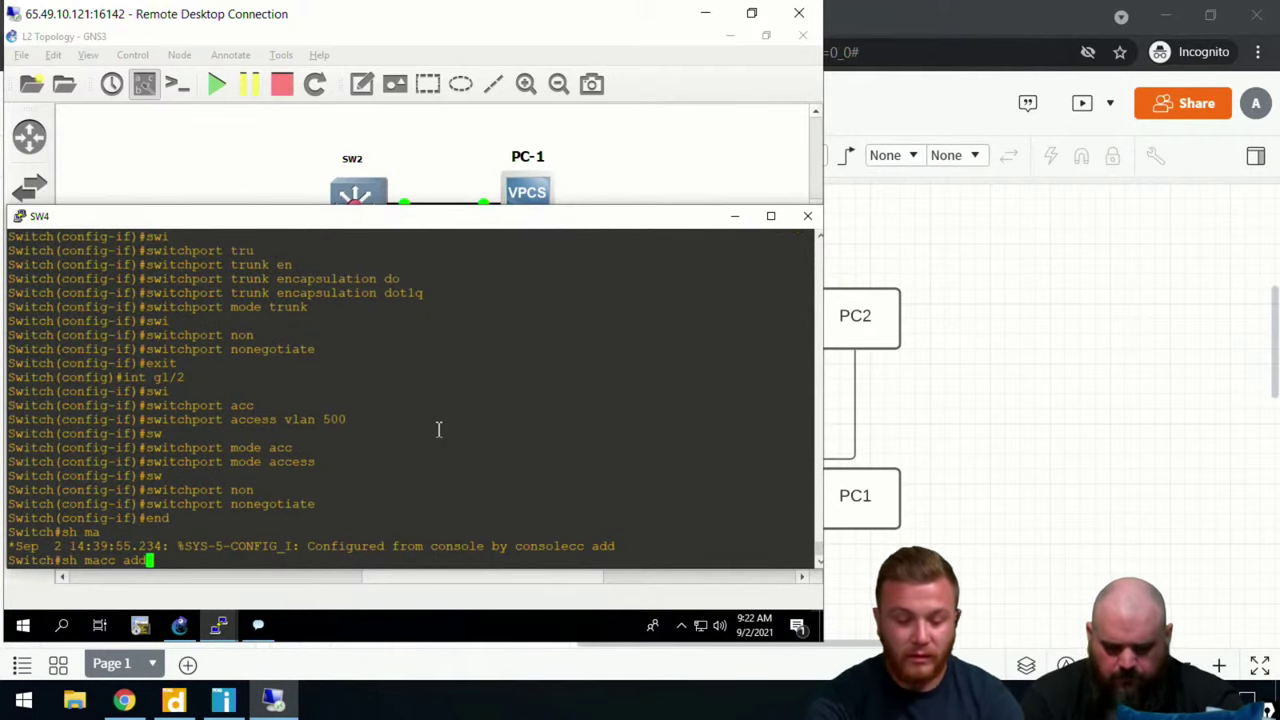
key("BackSpace")
key("Tab")
key("BackSpace")
key("BackSpace")
key("BackSpace")
key("BackSpace")
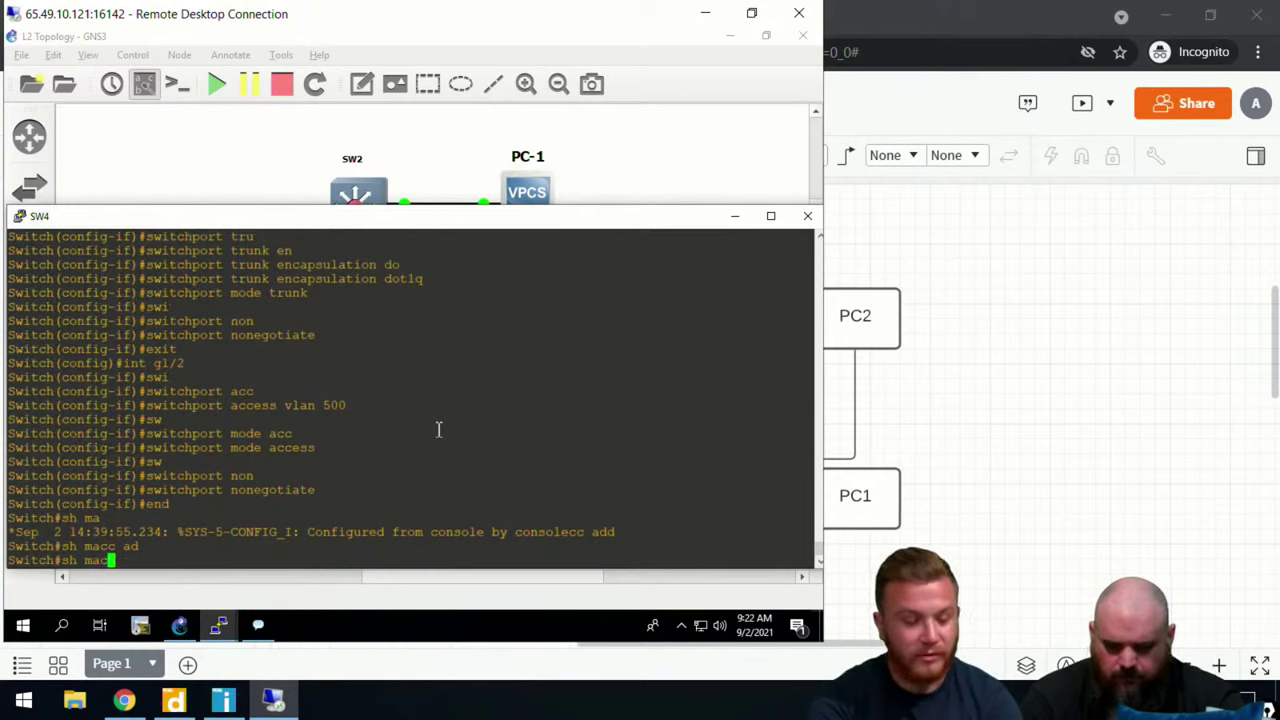
type("add")
key("Tab")
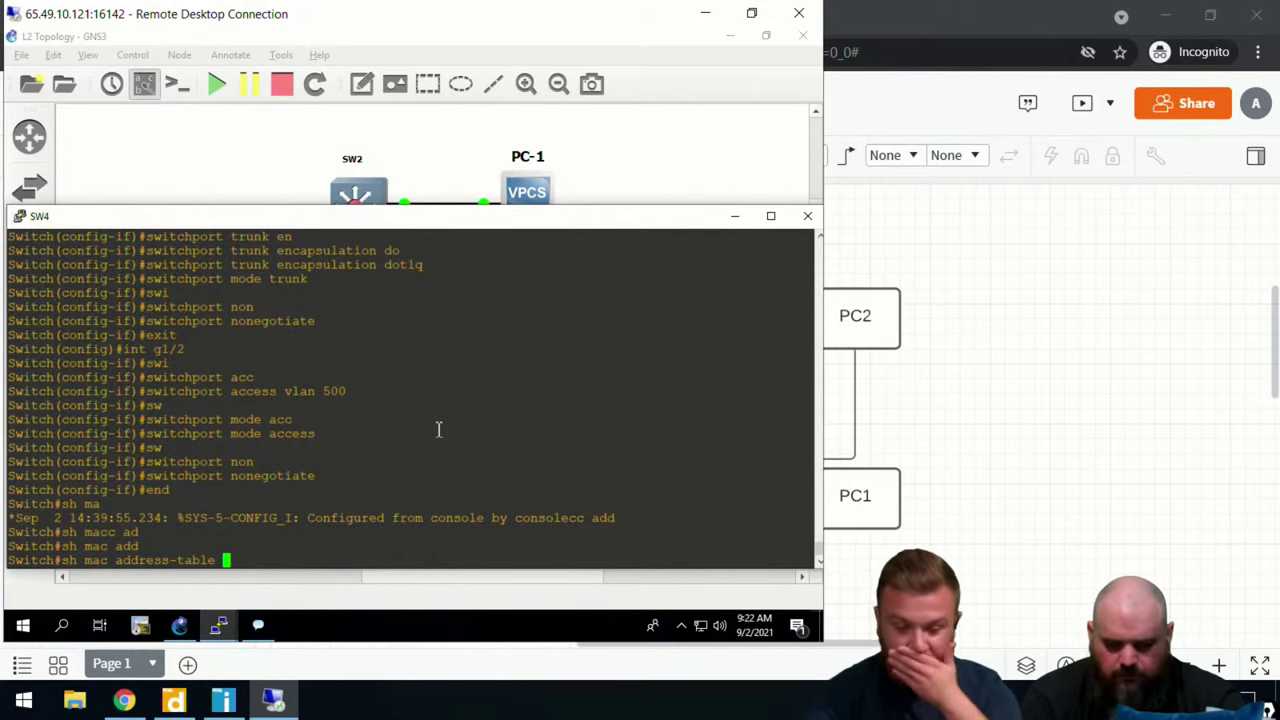
type("vlan 500")
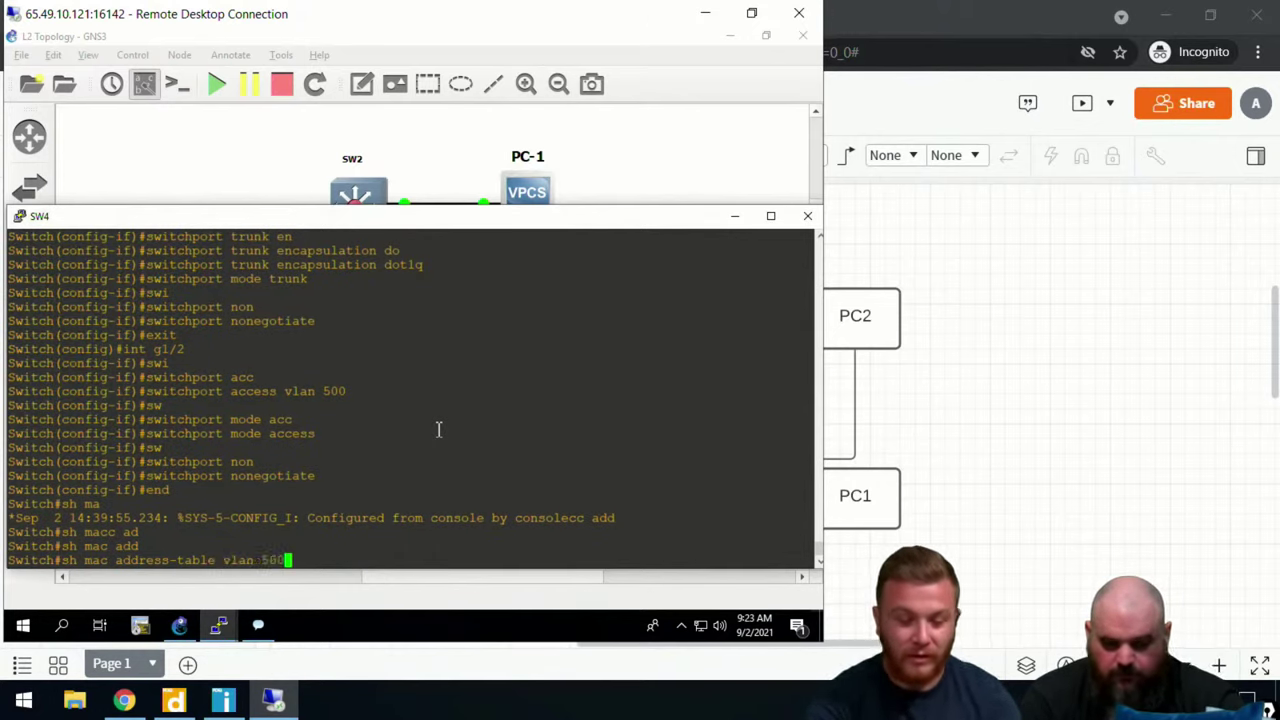
key("Return")
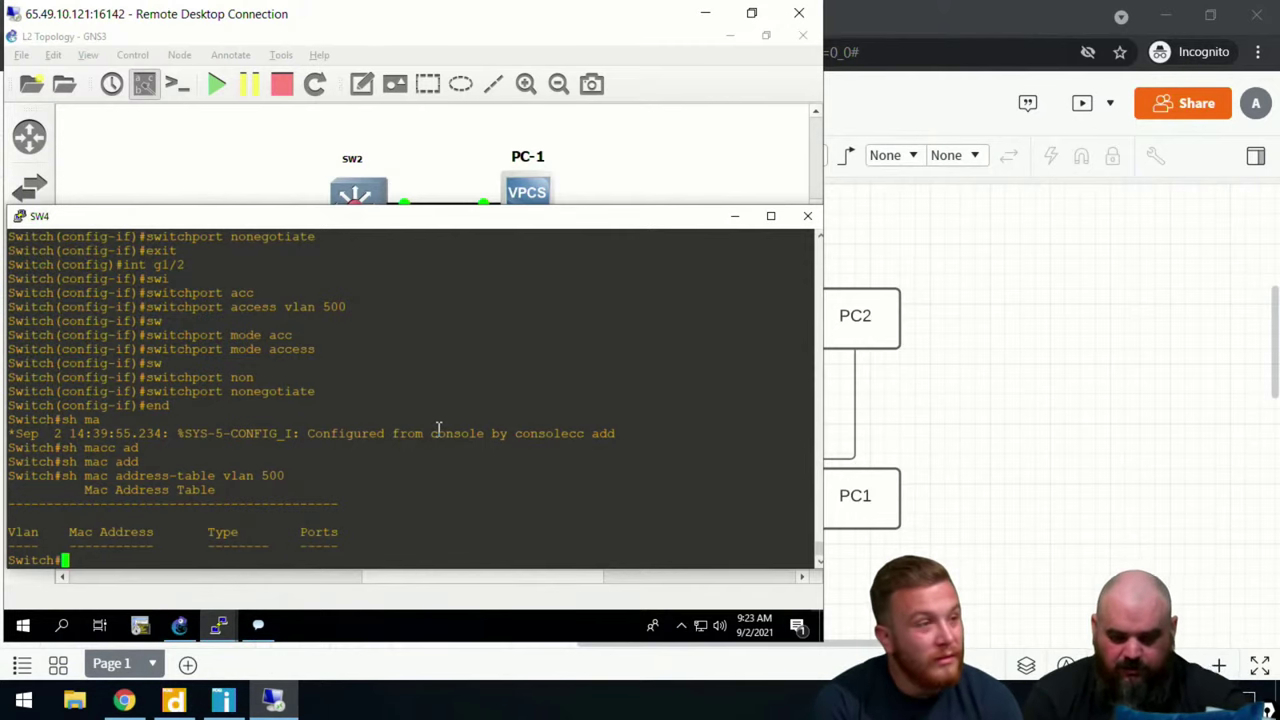
Step: Open SW2's console to review its g1/1 access port configuration, and return to the topology
left_click(355, 195)
double_click(350, 200)
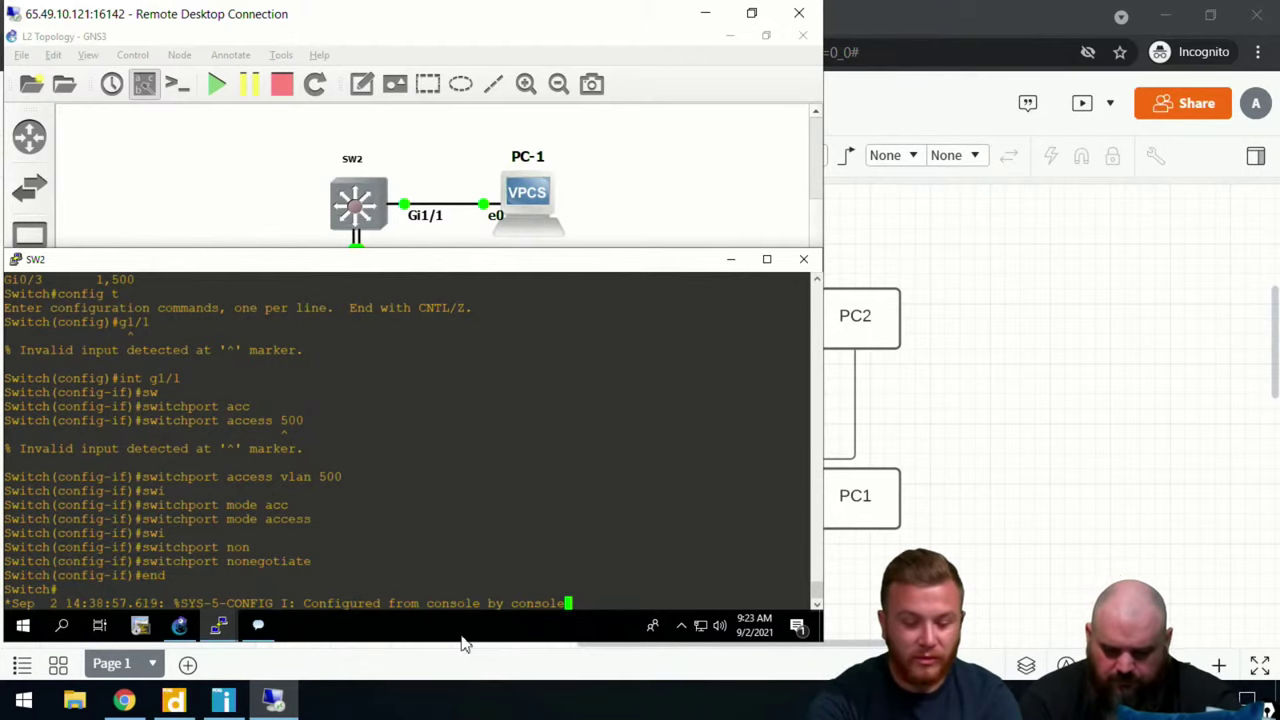
left_click(215, 237)
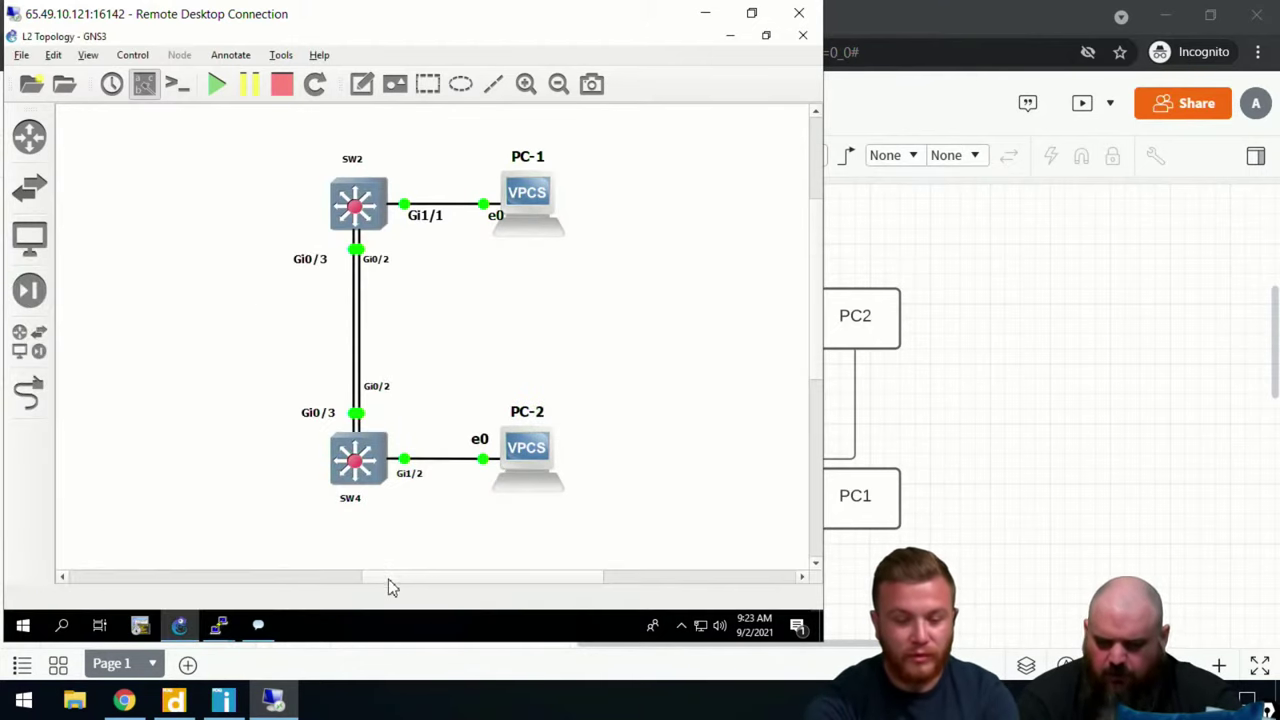
Step: Open SW4's console from the topology
mouse_move(368, 464)
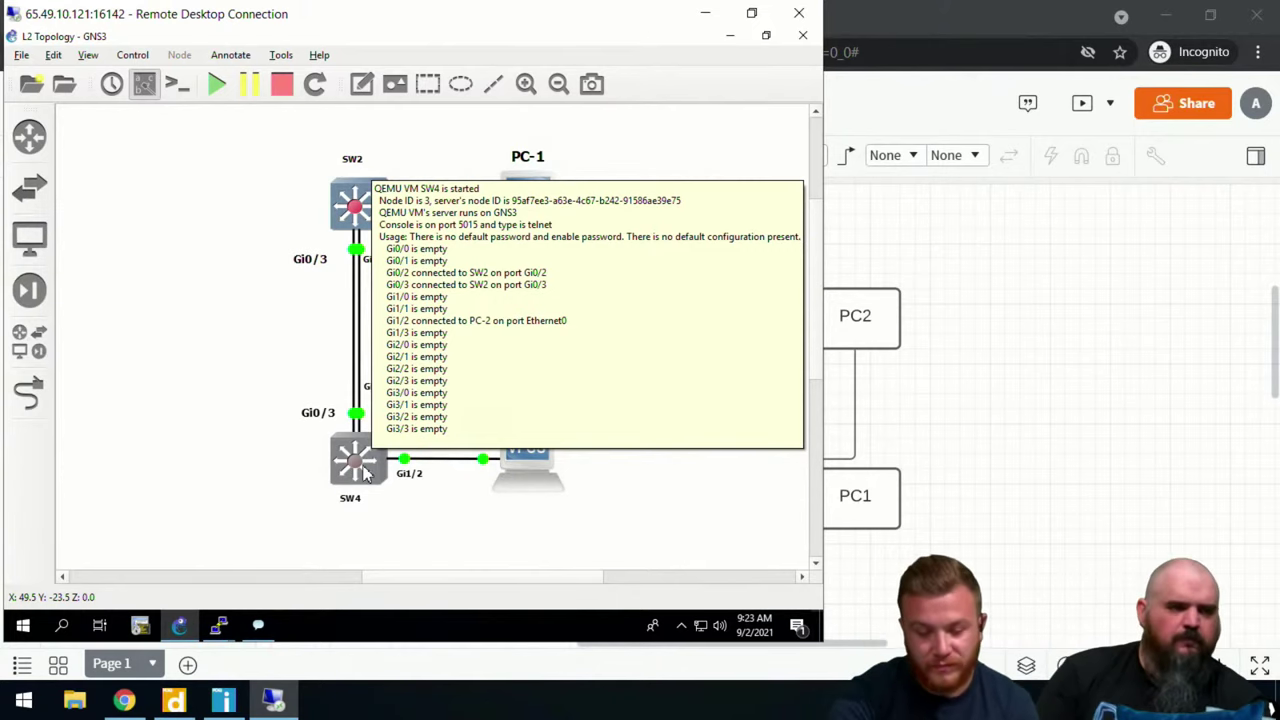
double_click(368, 464)
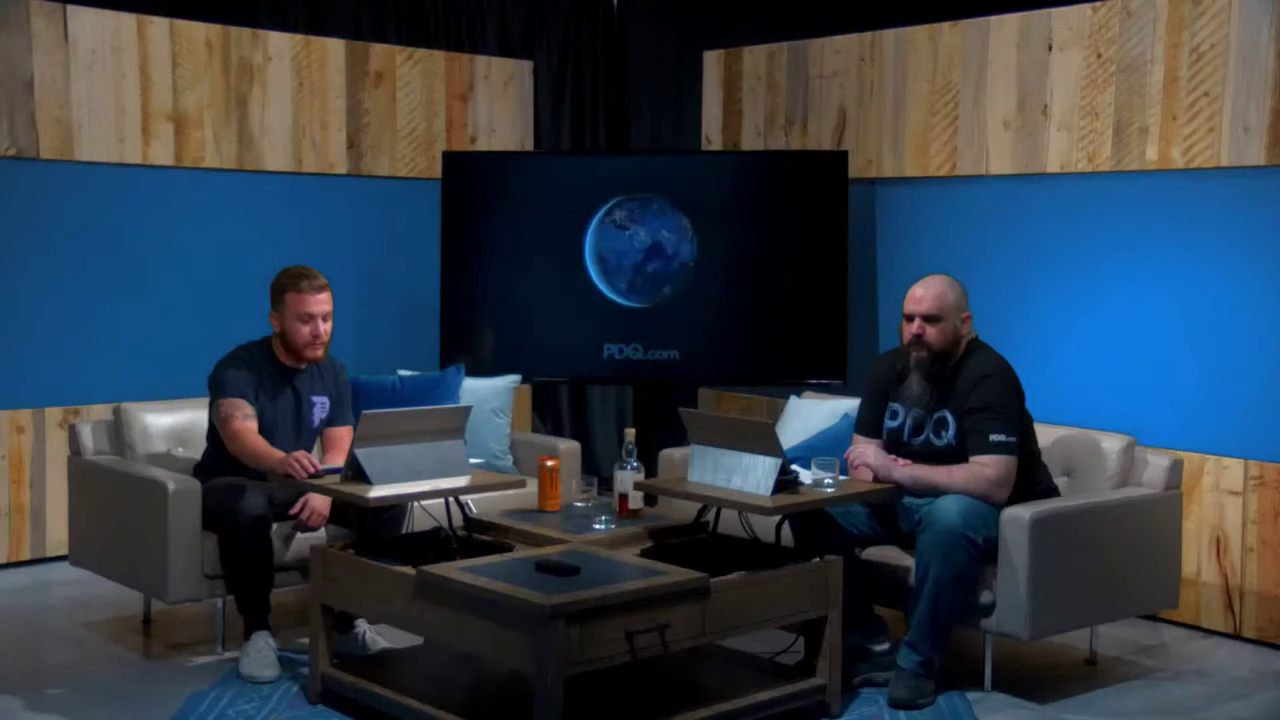